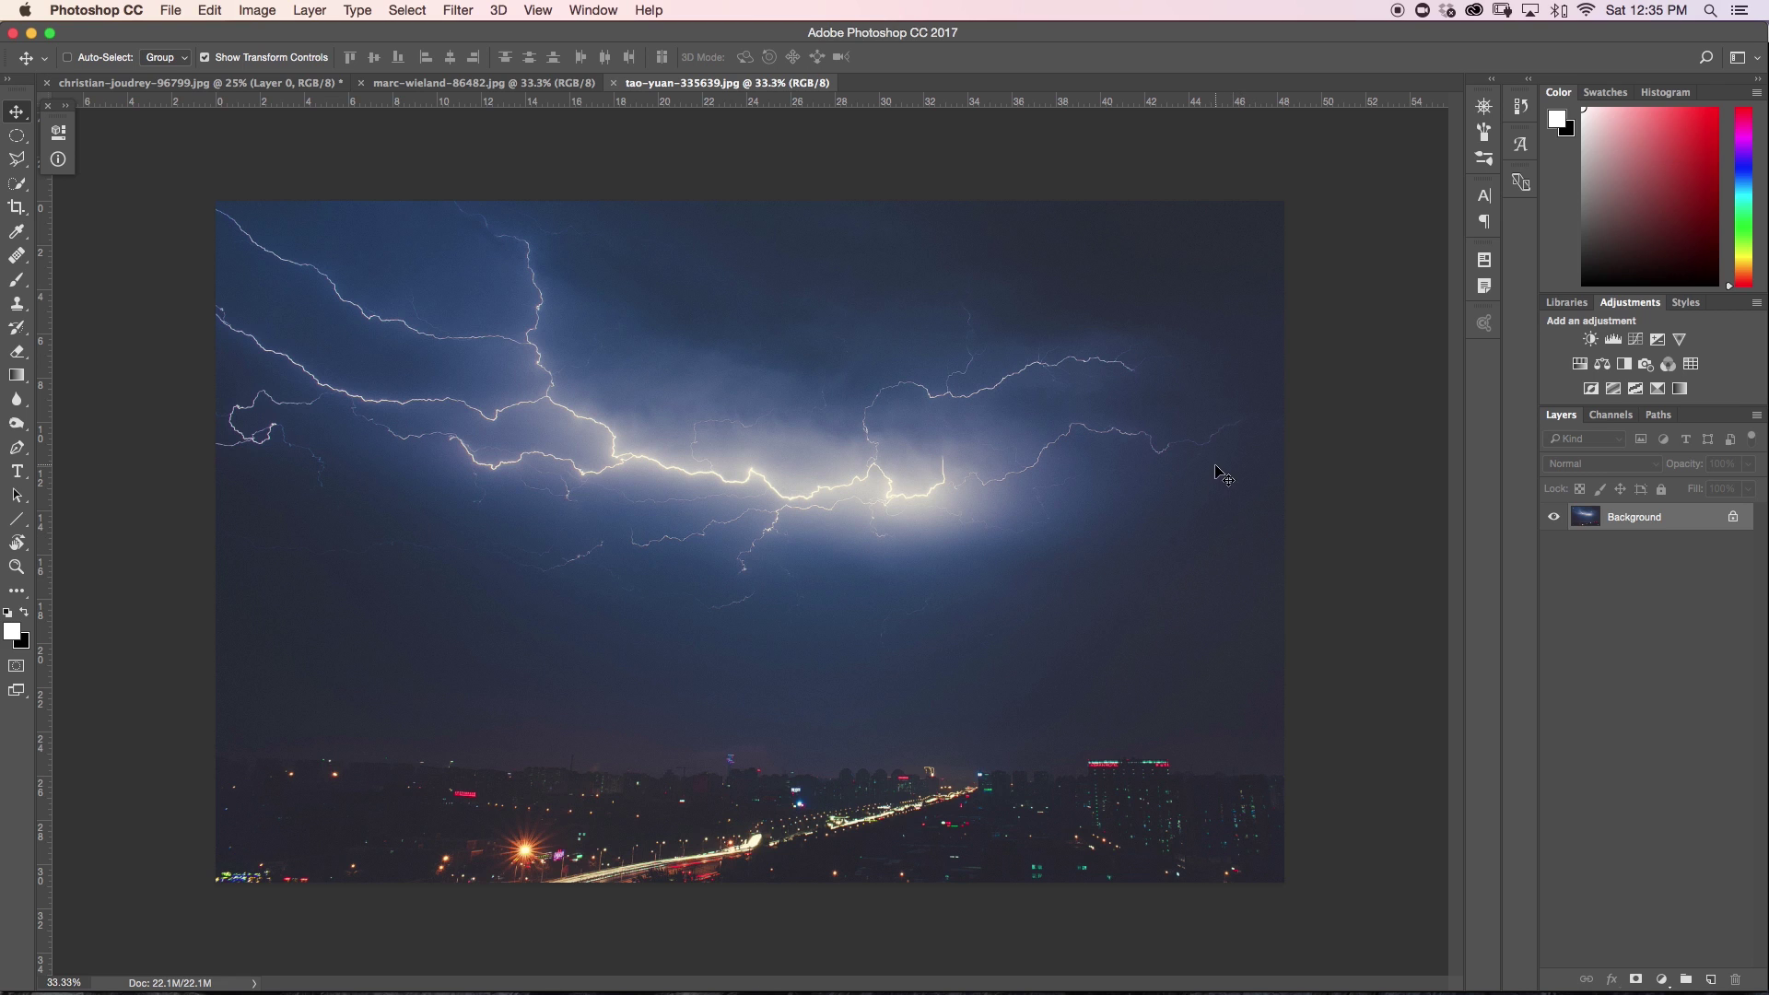
# Preview the waterfall and storm-cloud photos, then return to the lightning photo tao-yuan-335639.jpg.
pyautogui.click(263, 83)
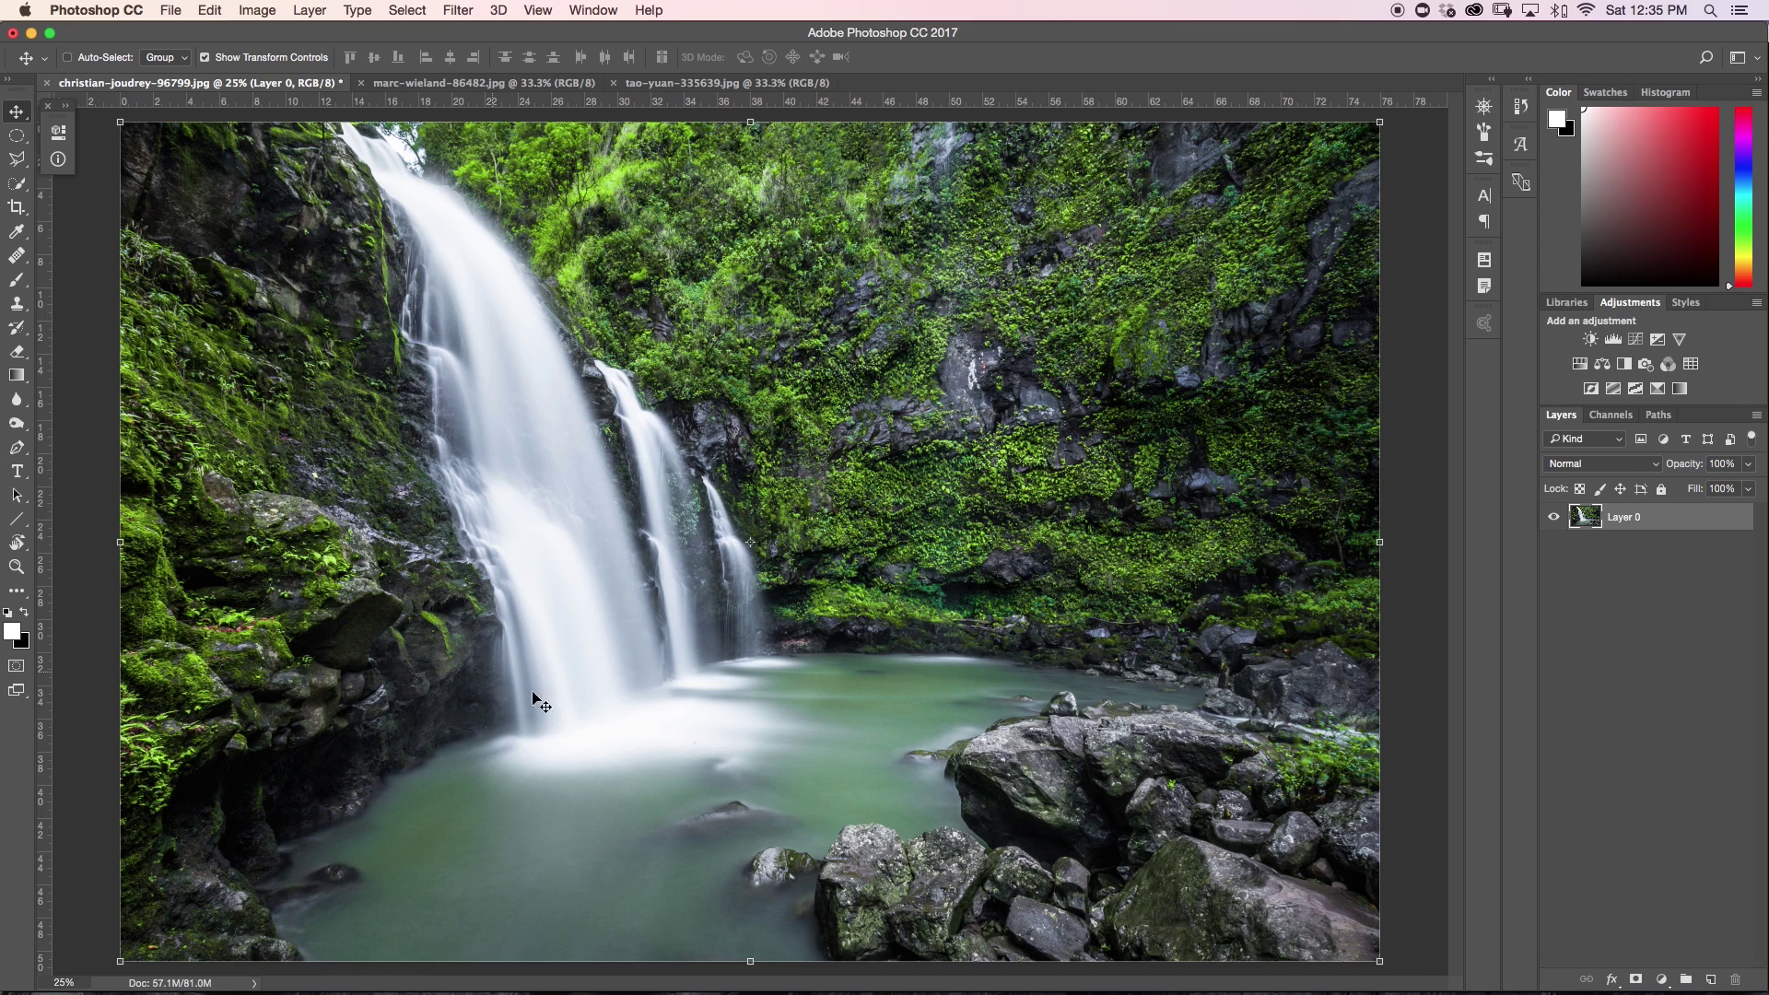
pyautogui.click(705, 81)
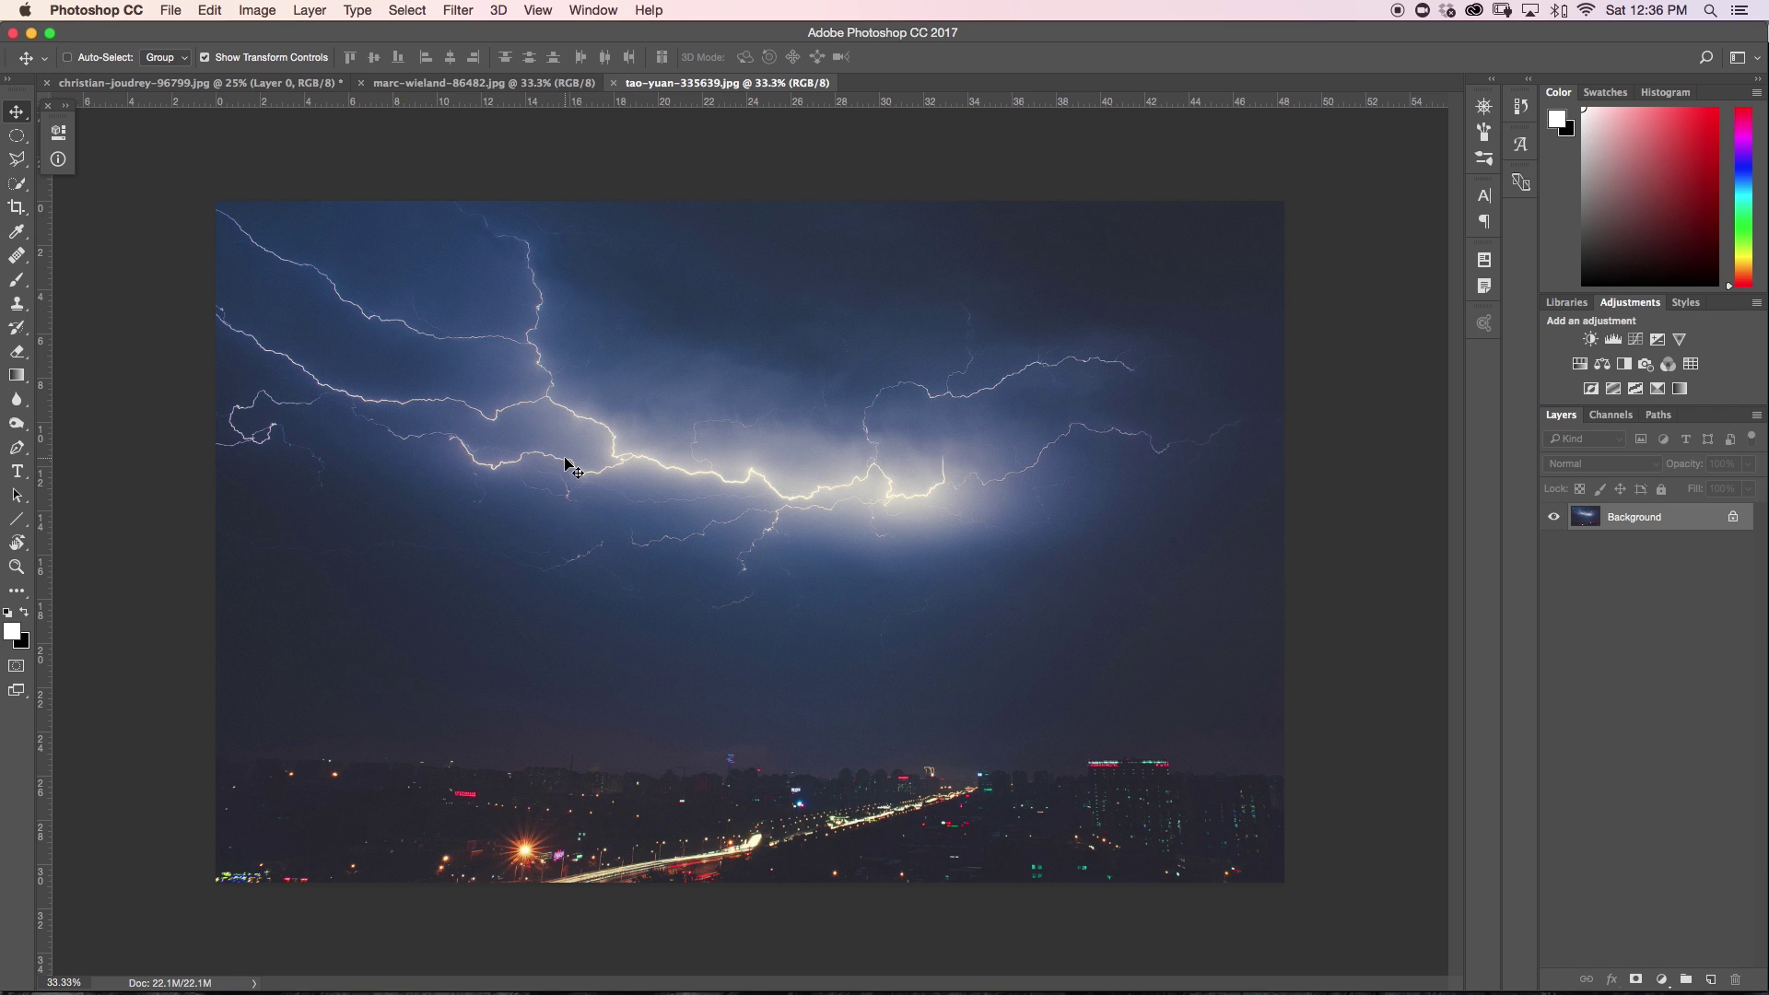
pyautogui.click(523, 85)
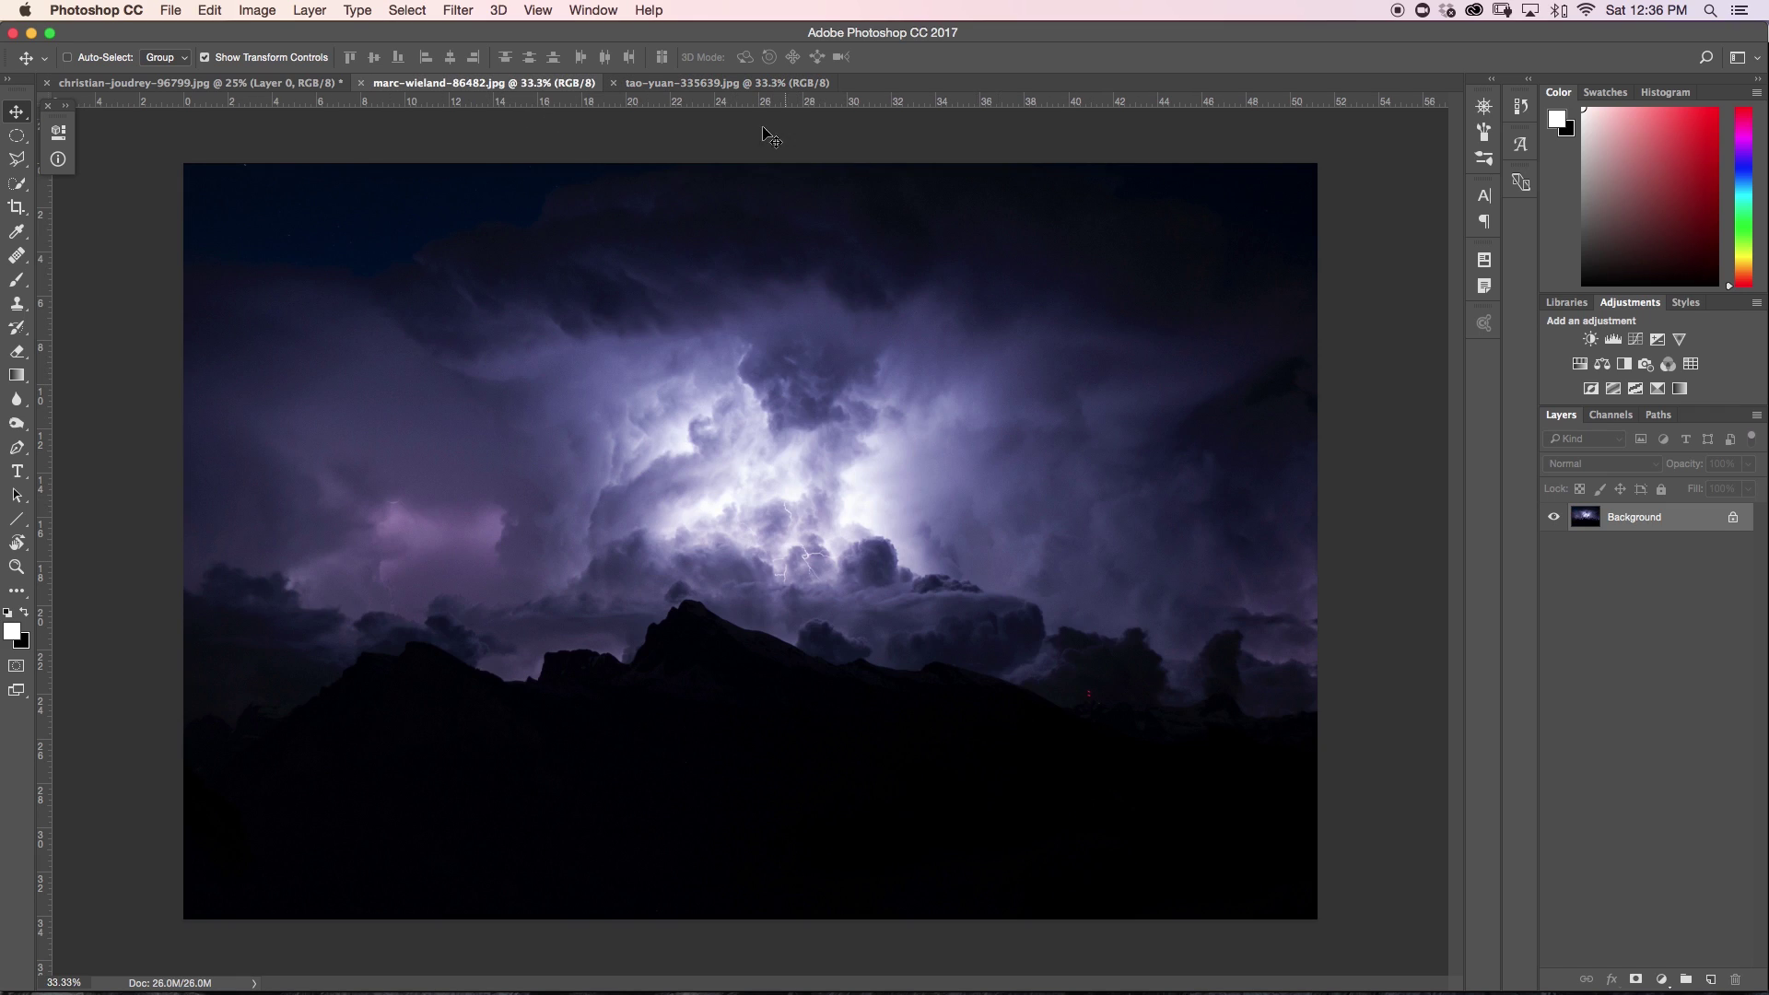
pyautogui.click(718, 83)
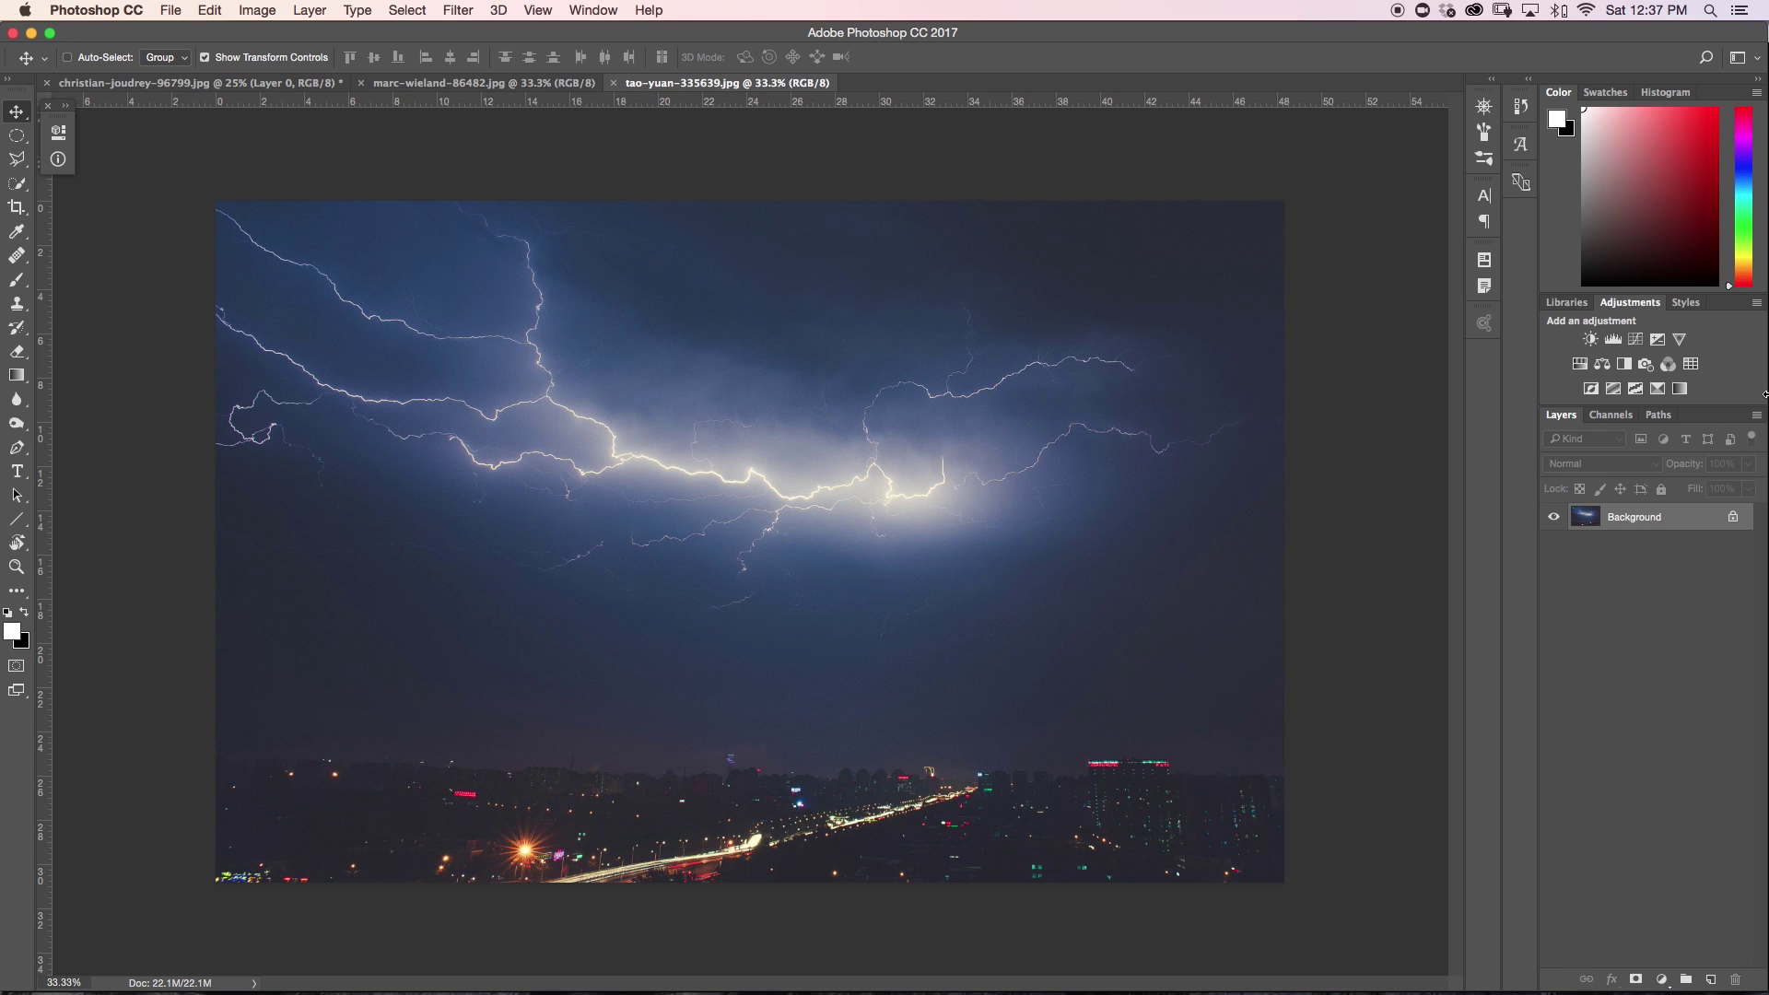
# Compare the Red, Green and Blue channels and duplicate the high-contrast Red channel.
pyautogui.click(1613, 417)
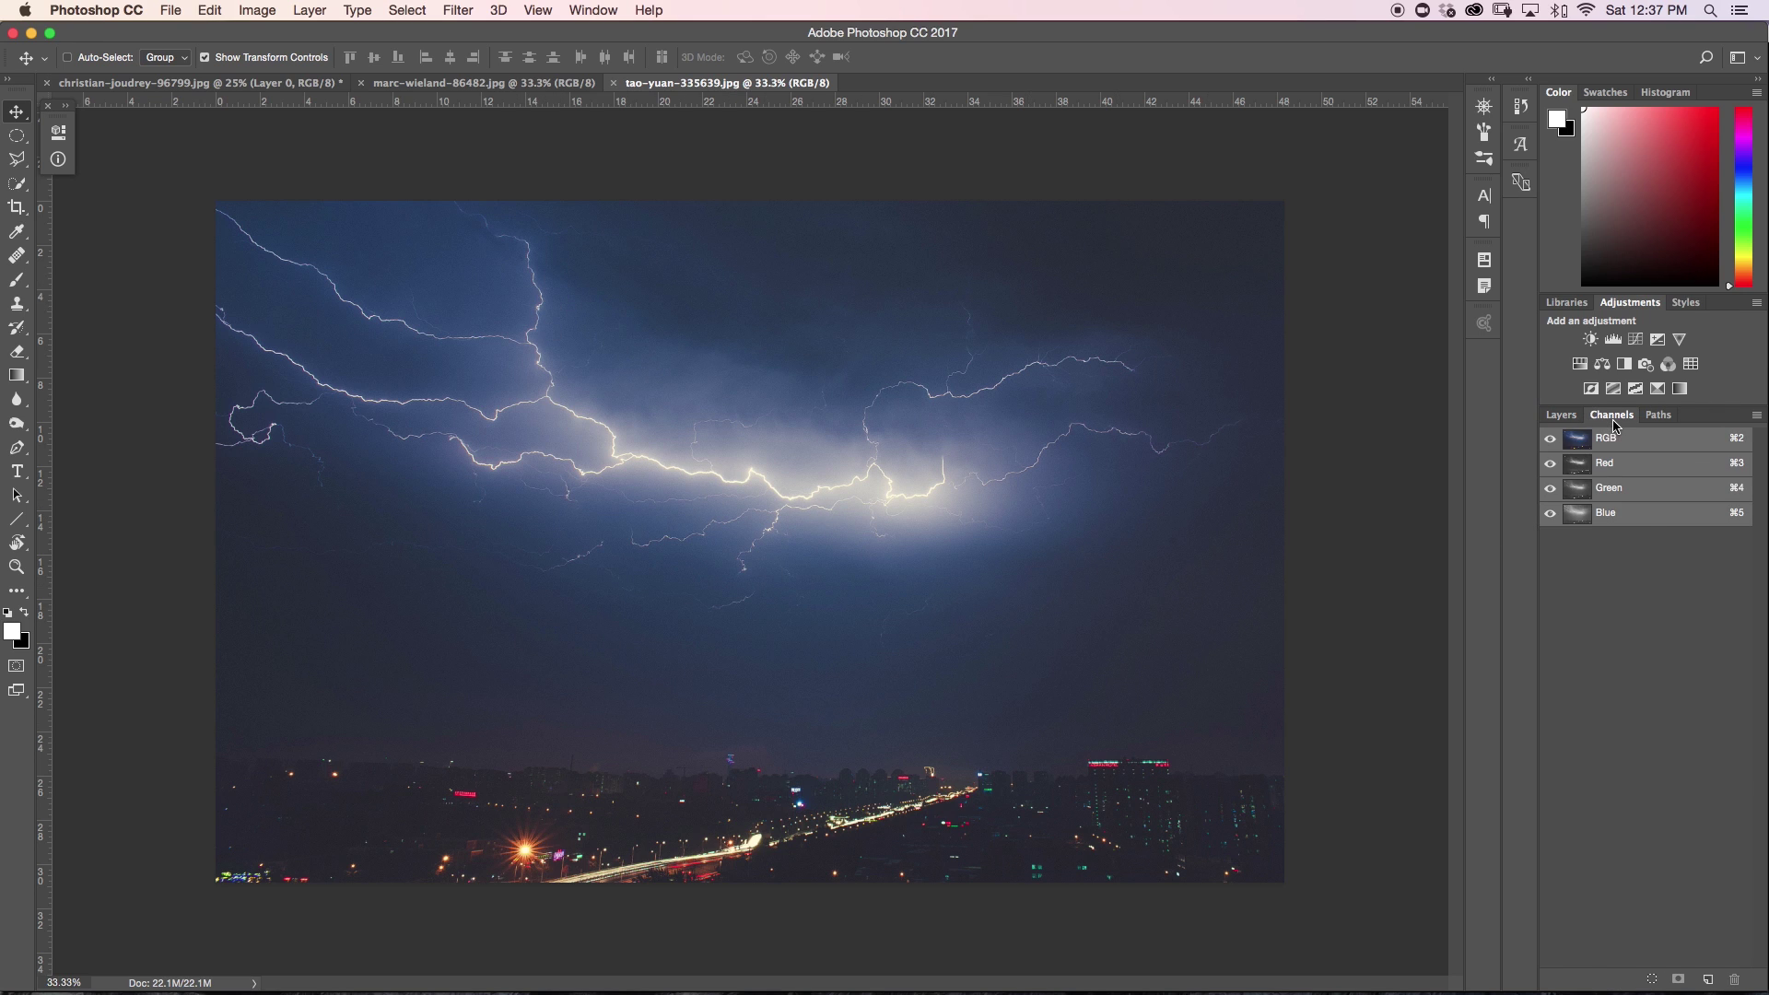
pyautogui.click(1619, 465)
pyautogui.click(1614, 489)
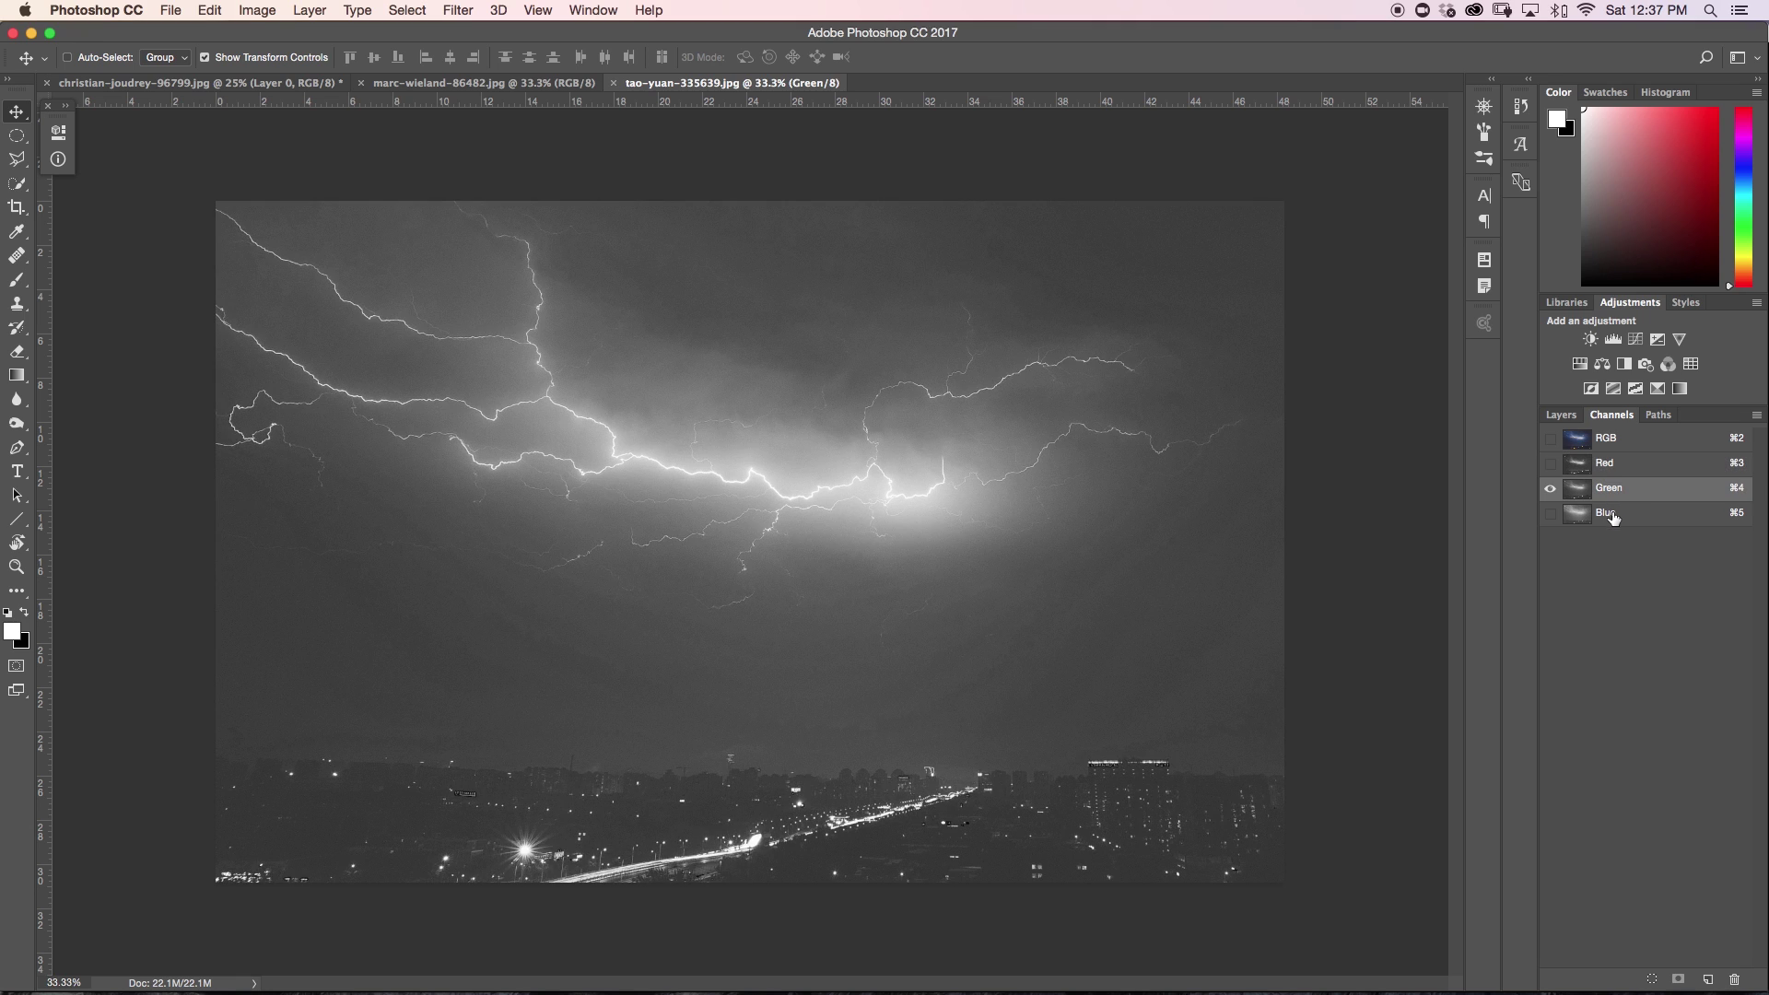
pyautogui.click(1615, 514)
pyautogui.click(1621, 466)
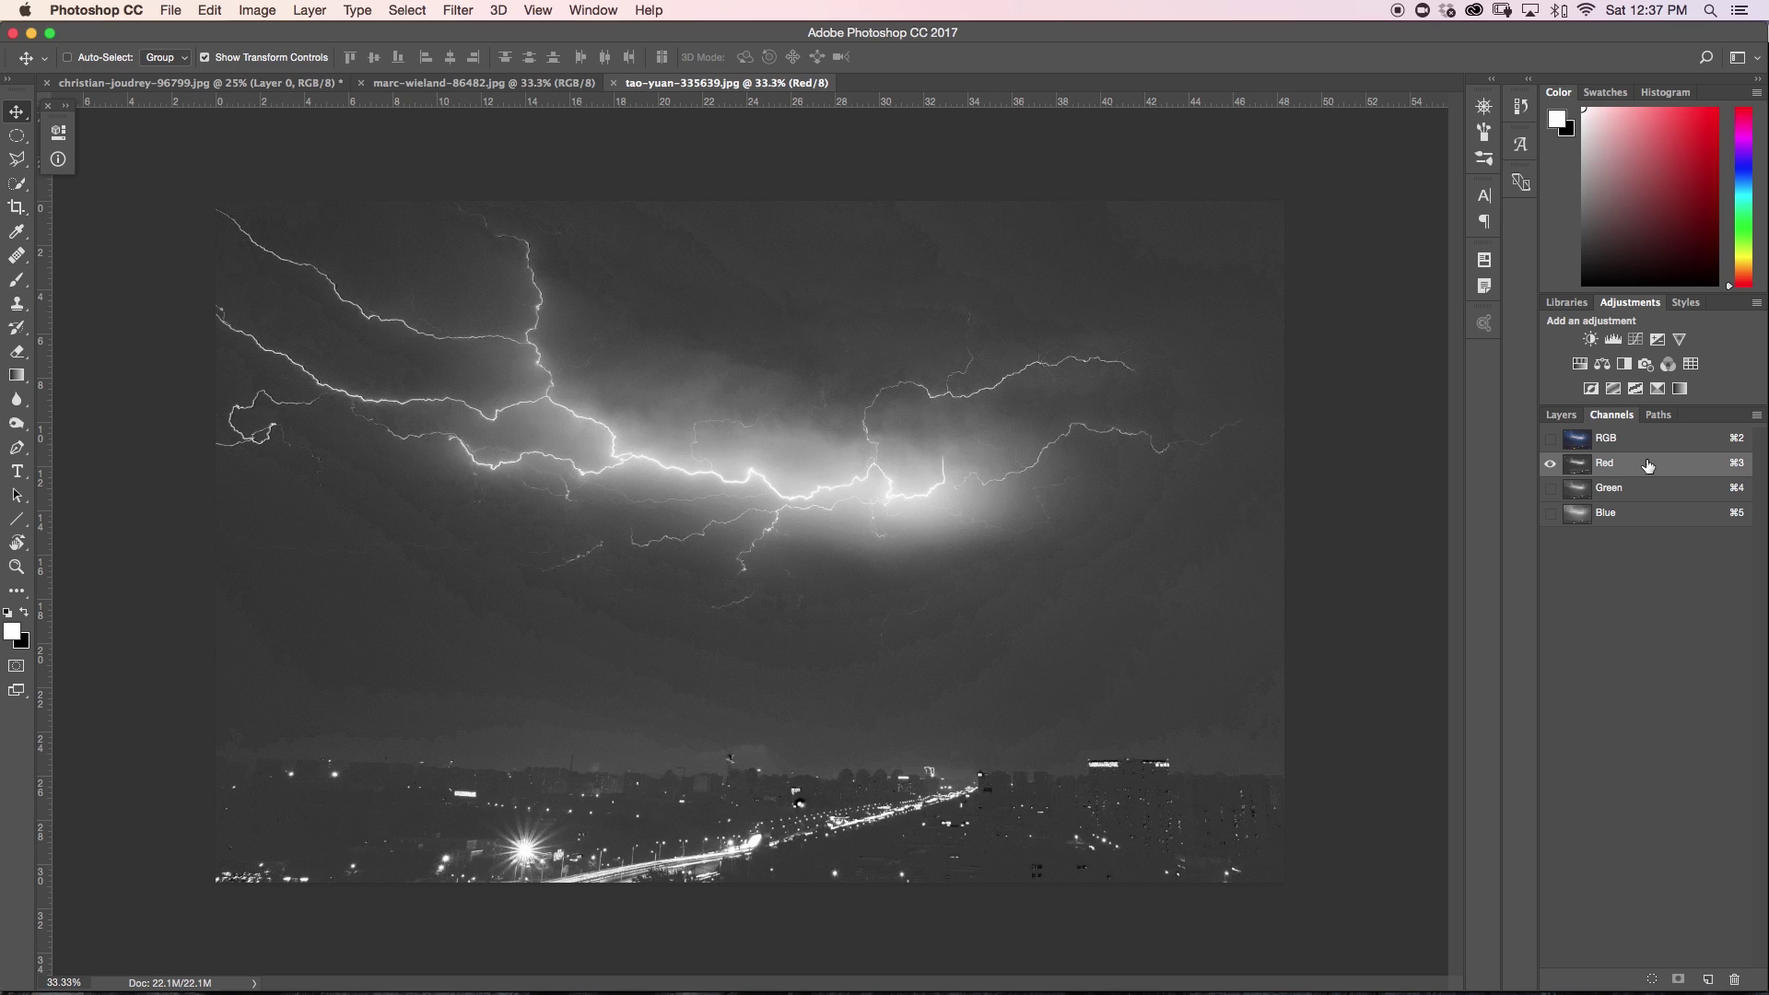
pyautogui.moveTo(1648, 465); pyautogui.dragTo(1709, 984)
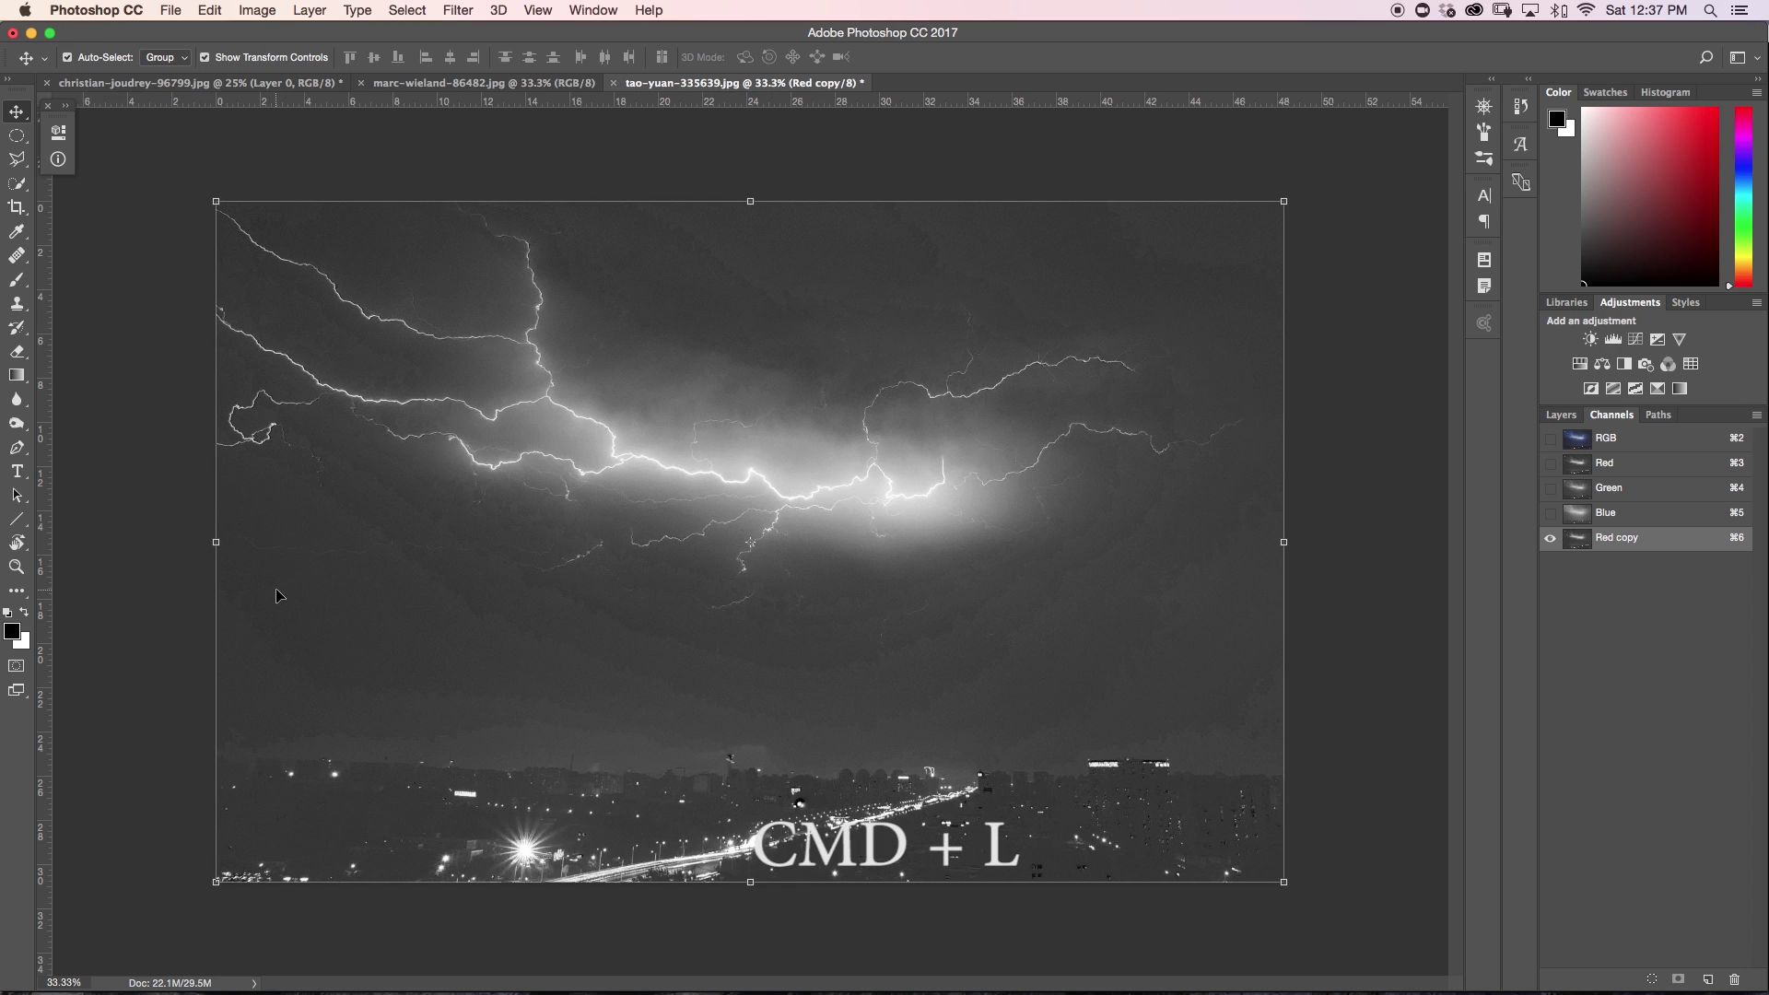
# Apply Levels to the Red copy channel with input black at 47 and white at 249.
pyautogui.press('super+l')
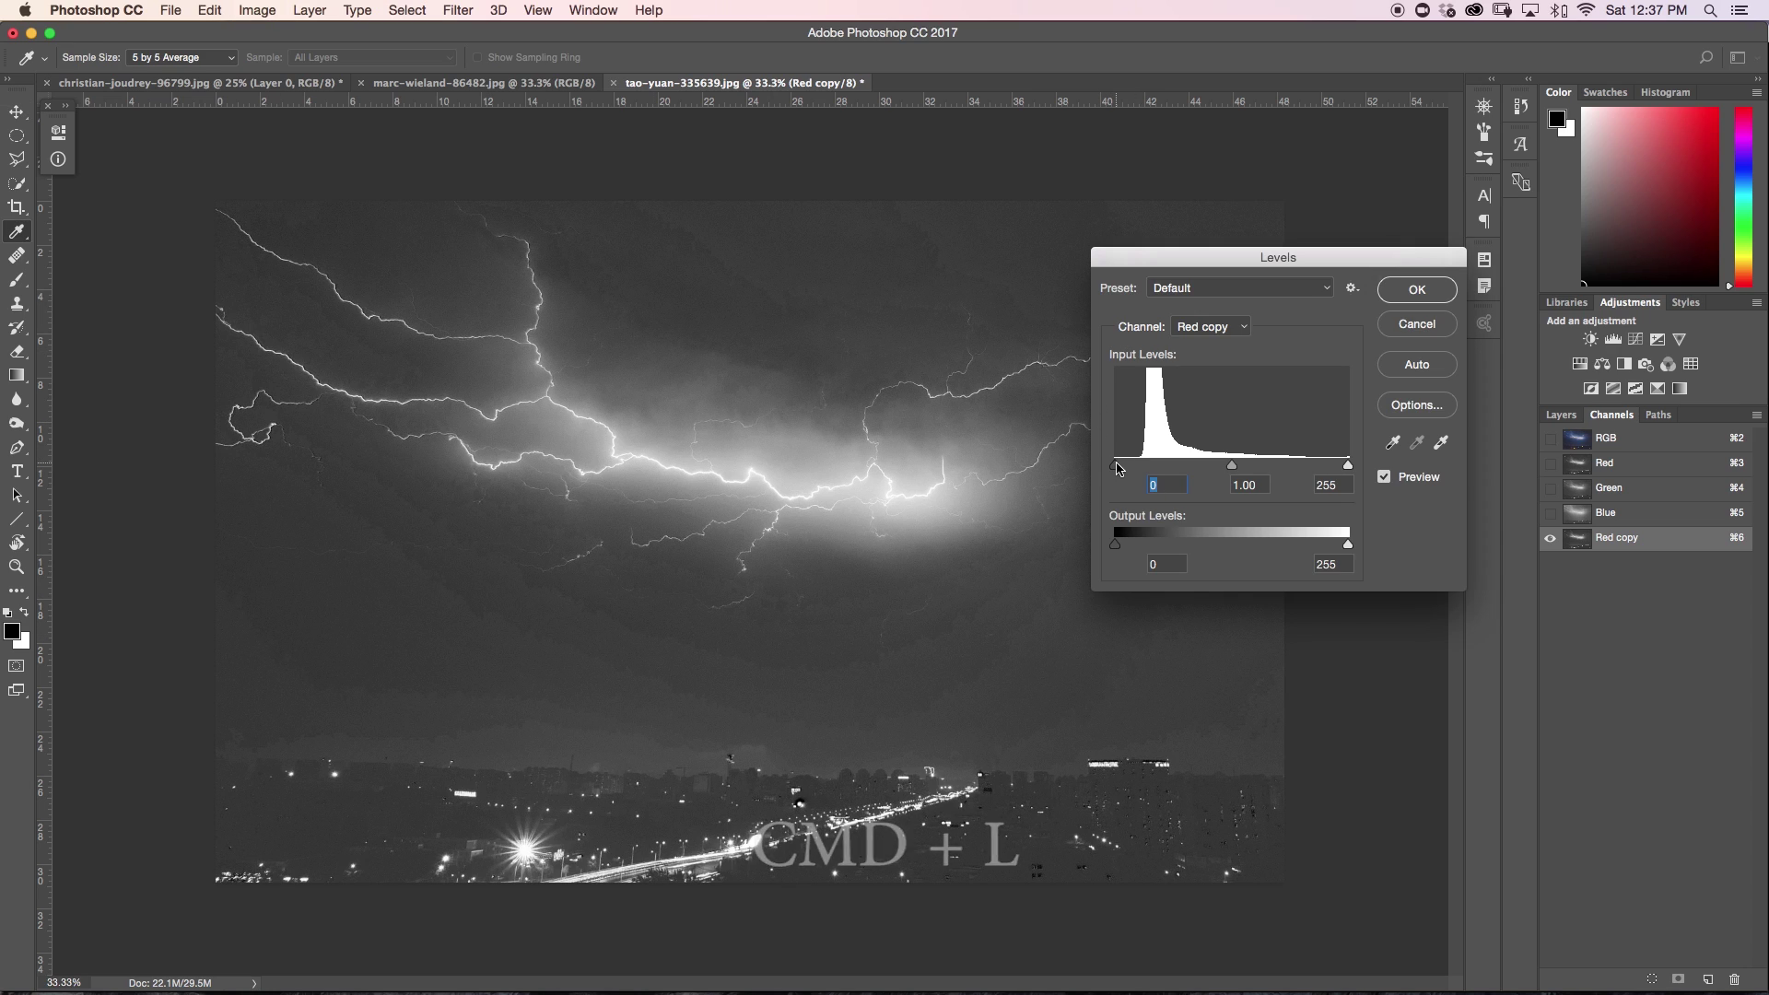
pyautogui.moveTo(1115, 466); pyautogui.dragTo(1148, 467)
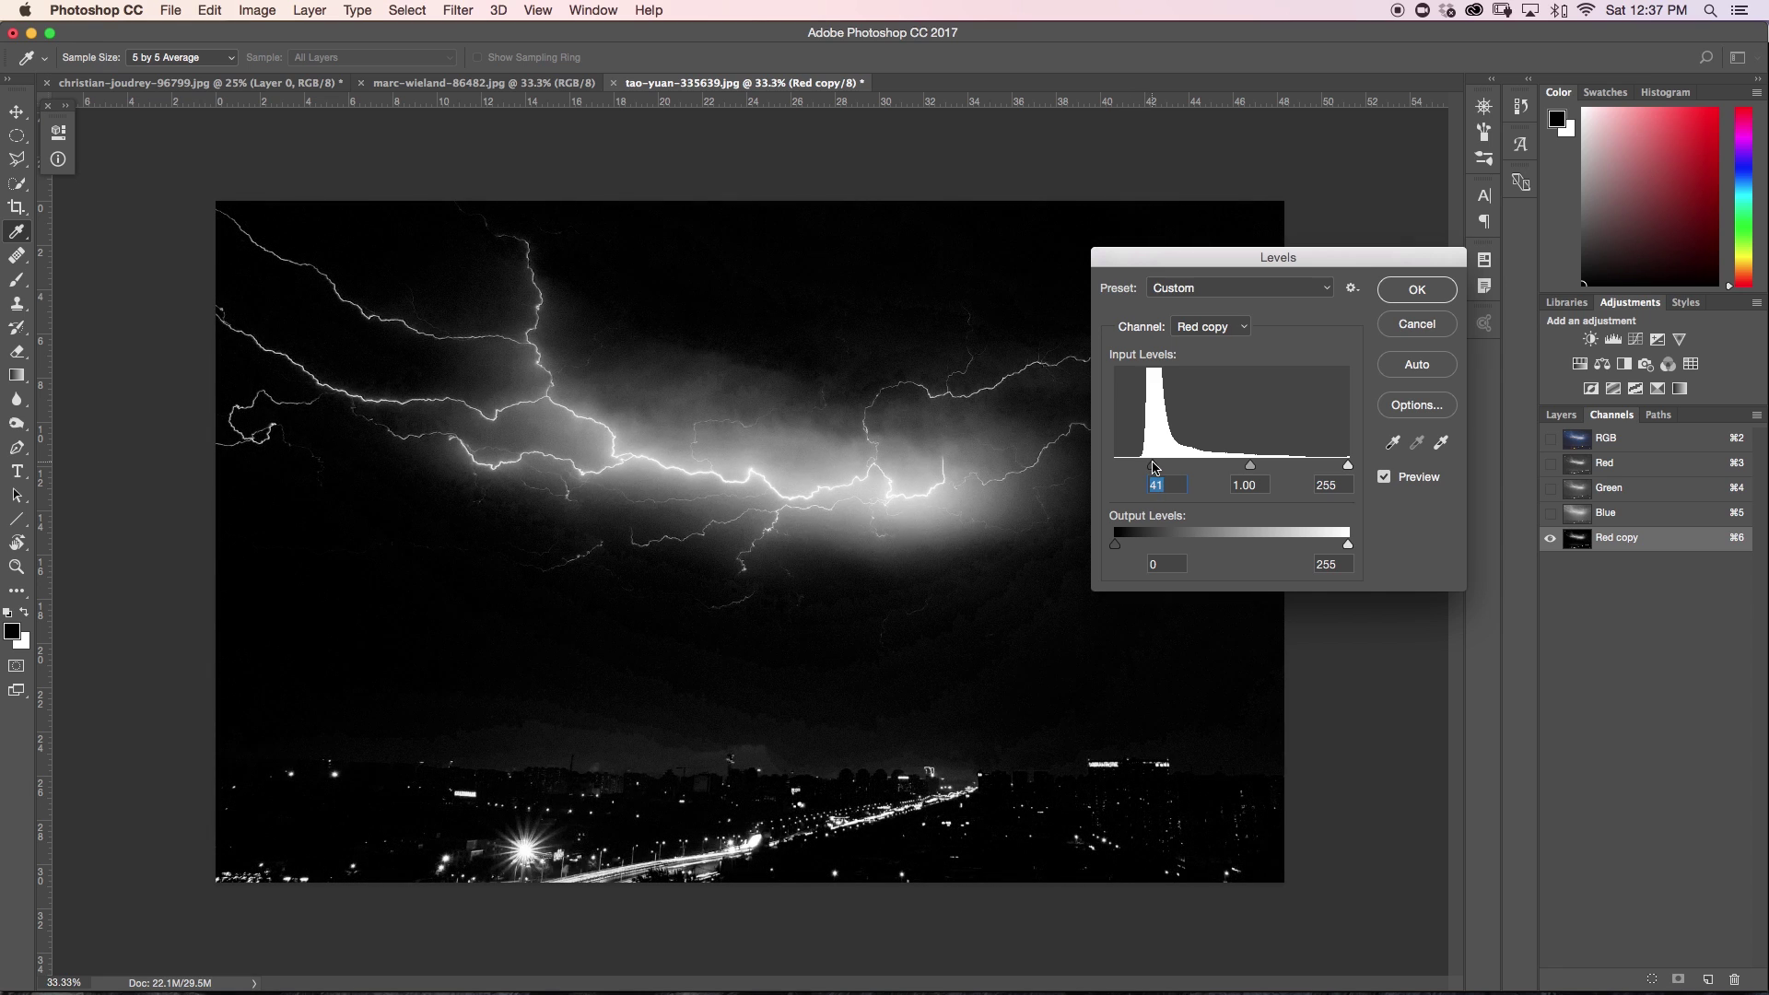
pyautogui.click(1342, 468)
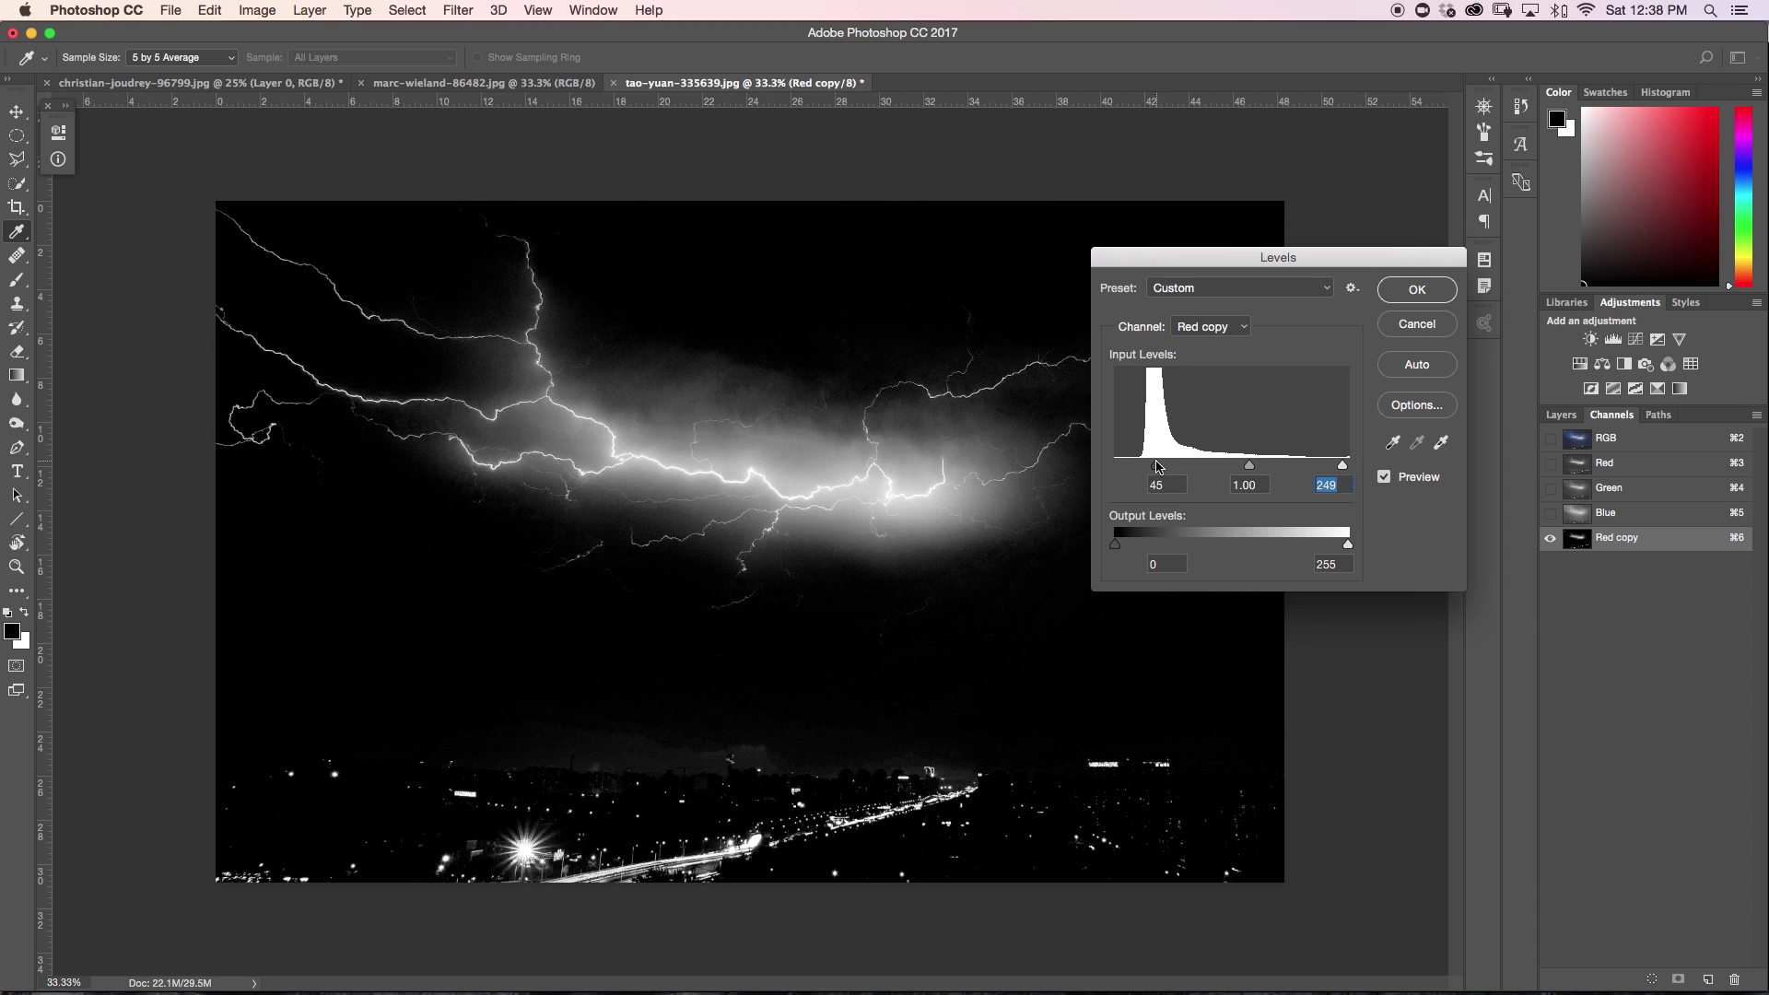
pyautogui.moveTo(1150, 470); pyautogui.dragTo(1453, 220)
pyautogui.moveTo(1407, 286); pyautogui.dragTo(1156, 467)
pyautogui.click(1416, 290)
pyautogui.press('v')
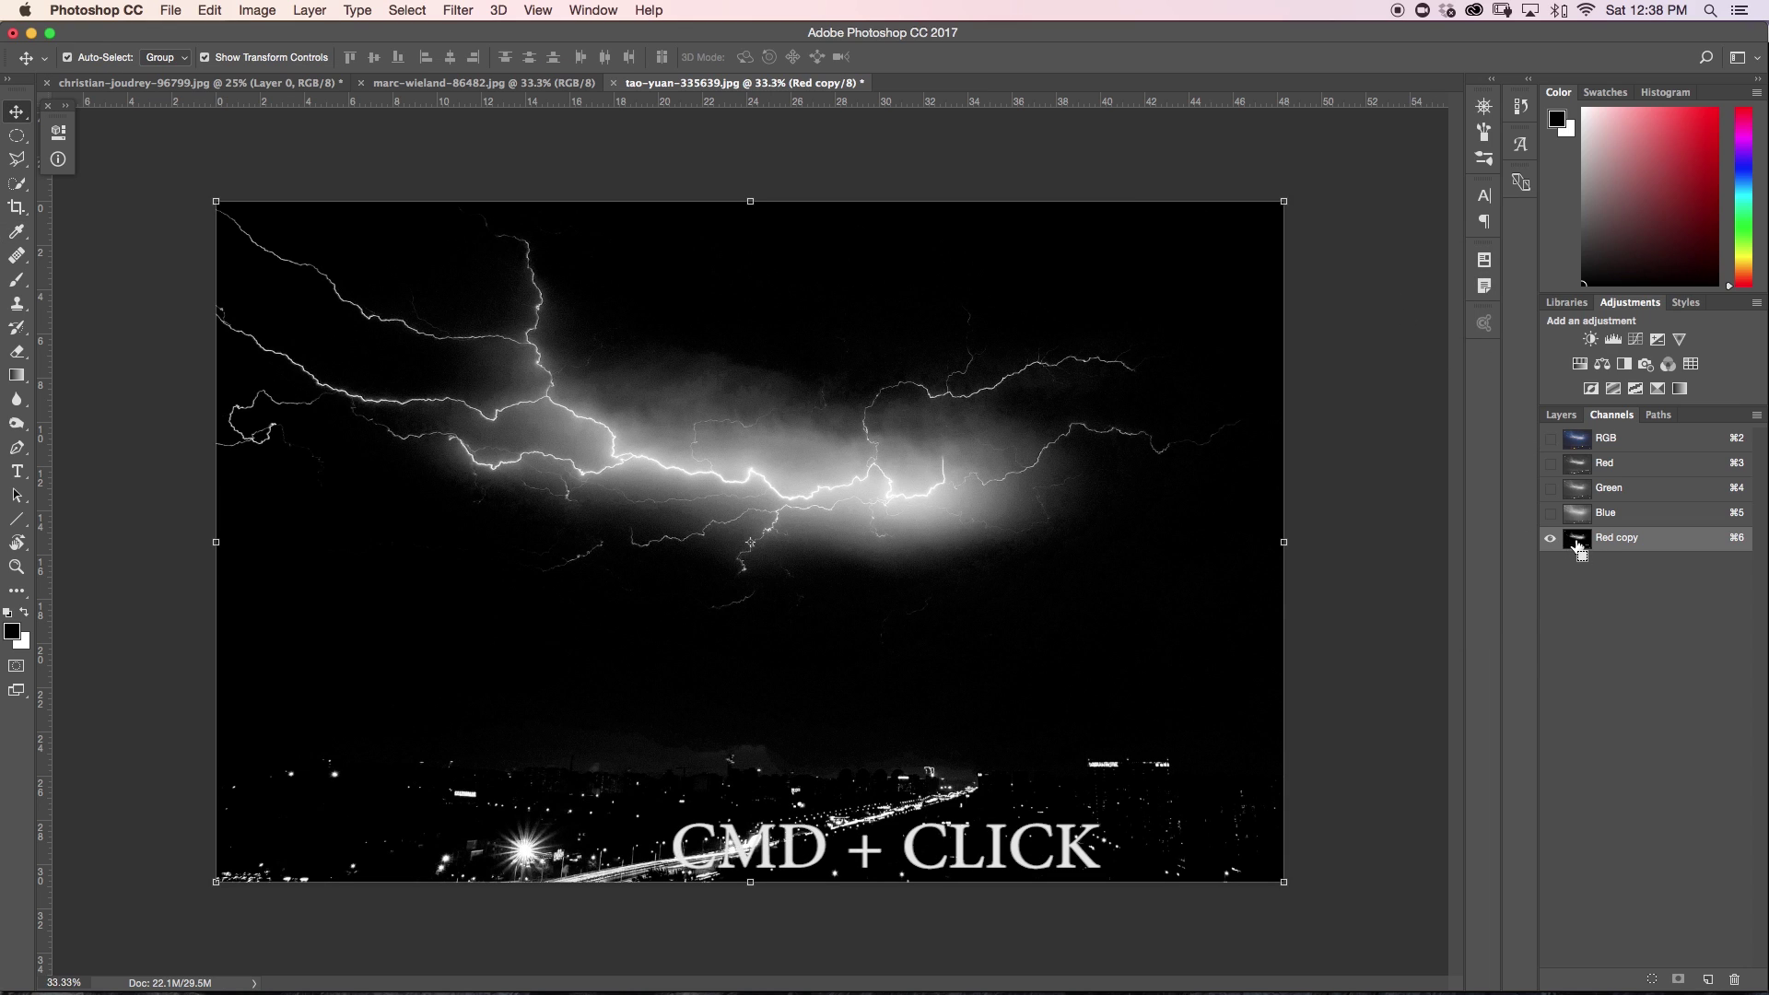
# Load the Red copy channel as a selection and add it as a layer mask.
pyautogui.keyDown('super'); pyautogui.click(1578, 546); pyautogui.keyUp('super')
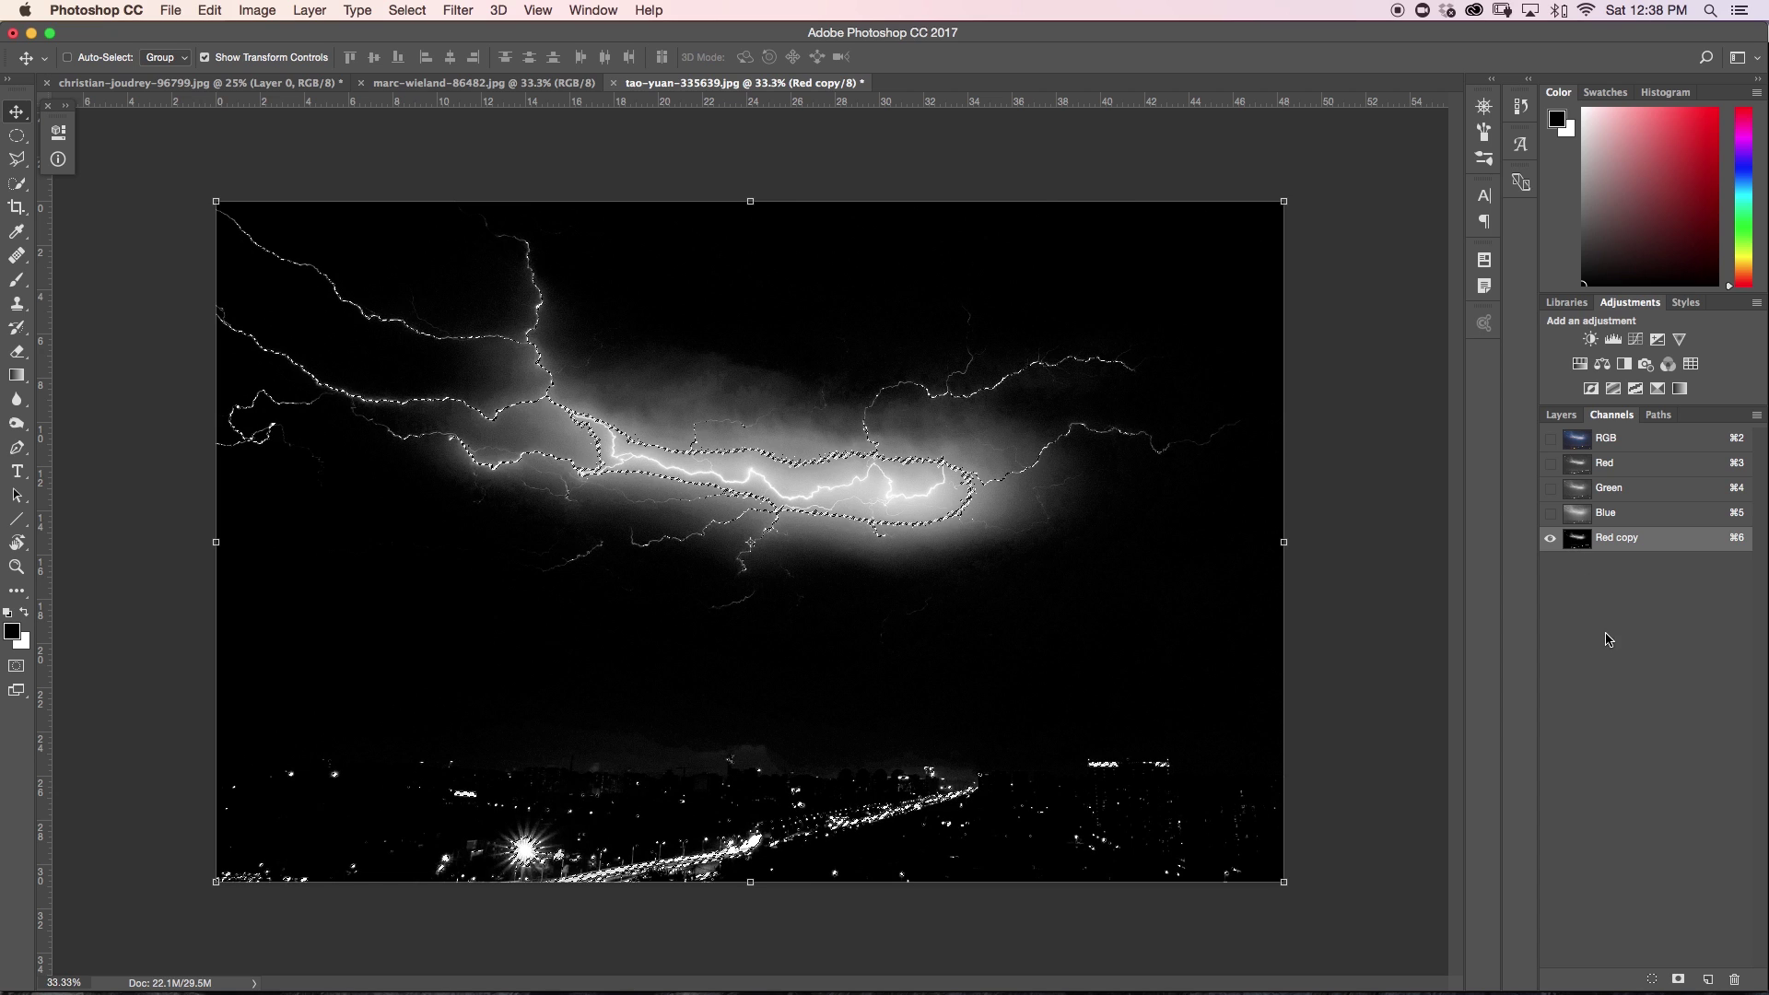
pyautogui.click(1575, 421)
pyautogui.click(1637, 979)
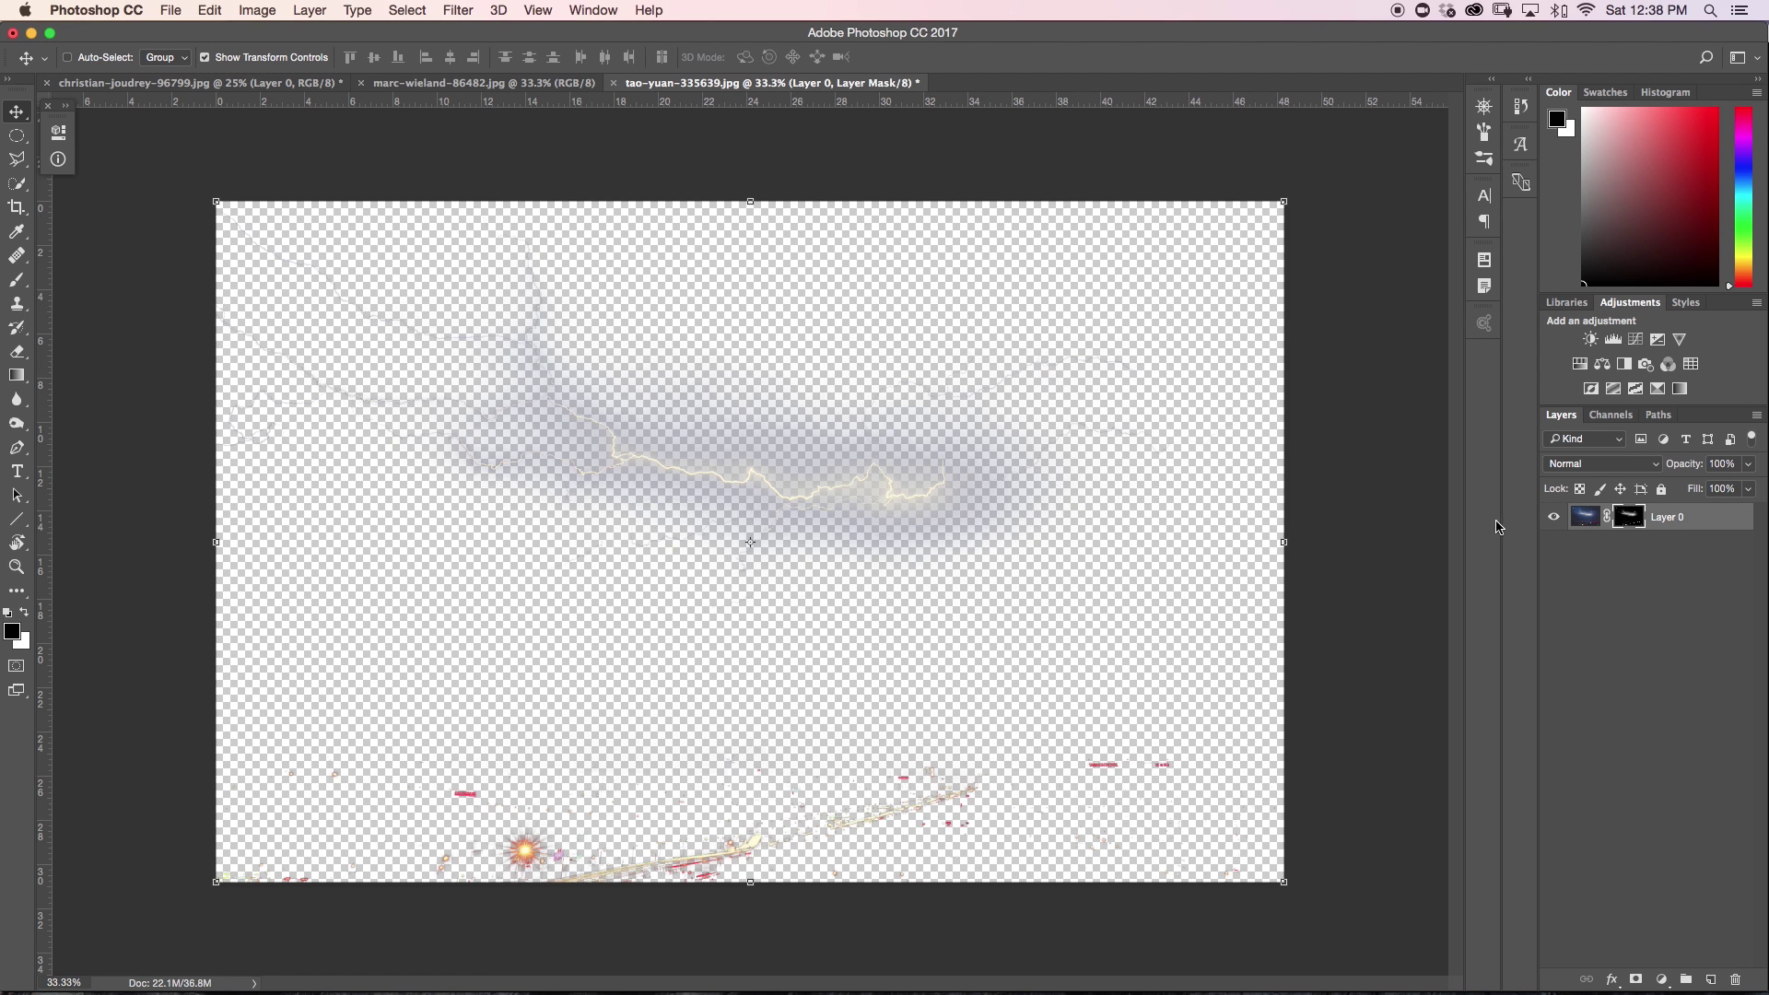
# Paint black on the mask to hide the city lights, lower glow and right branch tip.
pyautogui.press('b')
pyautogui.keyDown('alt'); pyautogui.click(1629, 517); pyautogui.keyUp('alt')
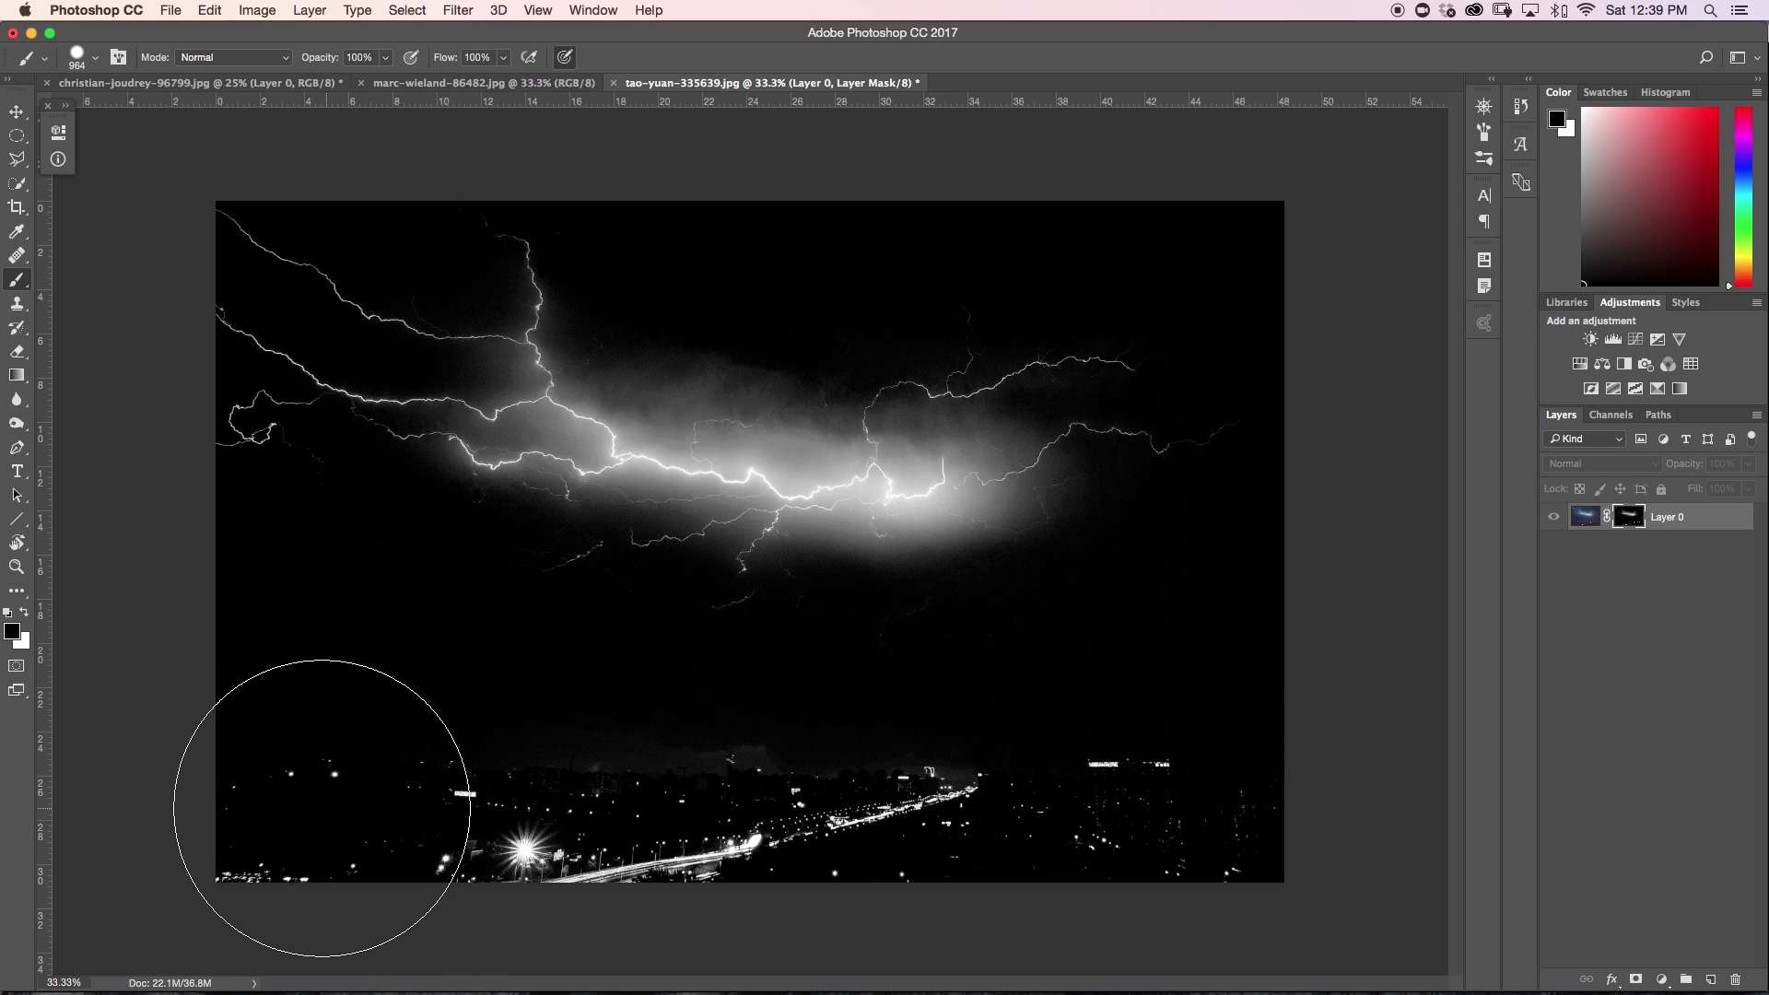
pyautogui.moveTo(307, 811)
pyautogui.mouseDown()
pyautogui.moveTo(485, 801)
pyautogui.moveTo(446, 779)
pyautogui.moveTo(636, 774)
pyautogui.moveTo(931, 846)
pyautogui.moveTo(1177, 838)
pyautogui.moveTo(1244, 861)
pyautogui.mouseUp()
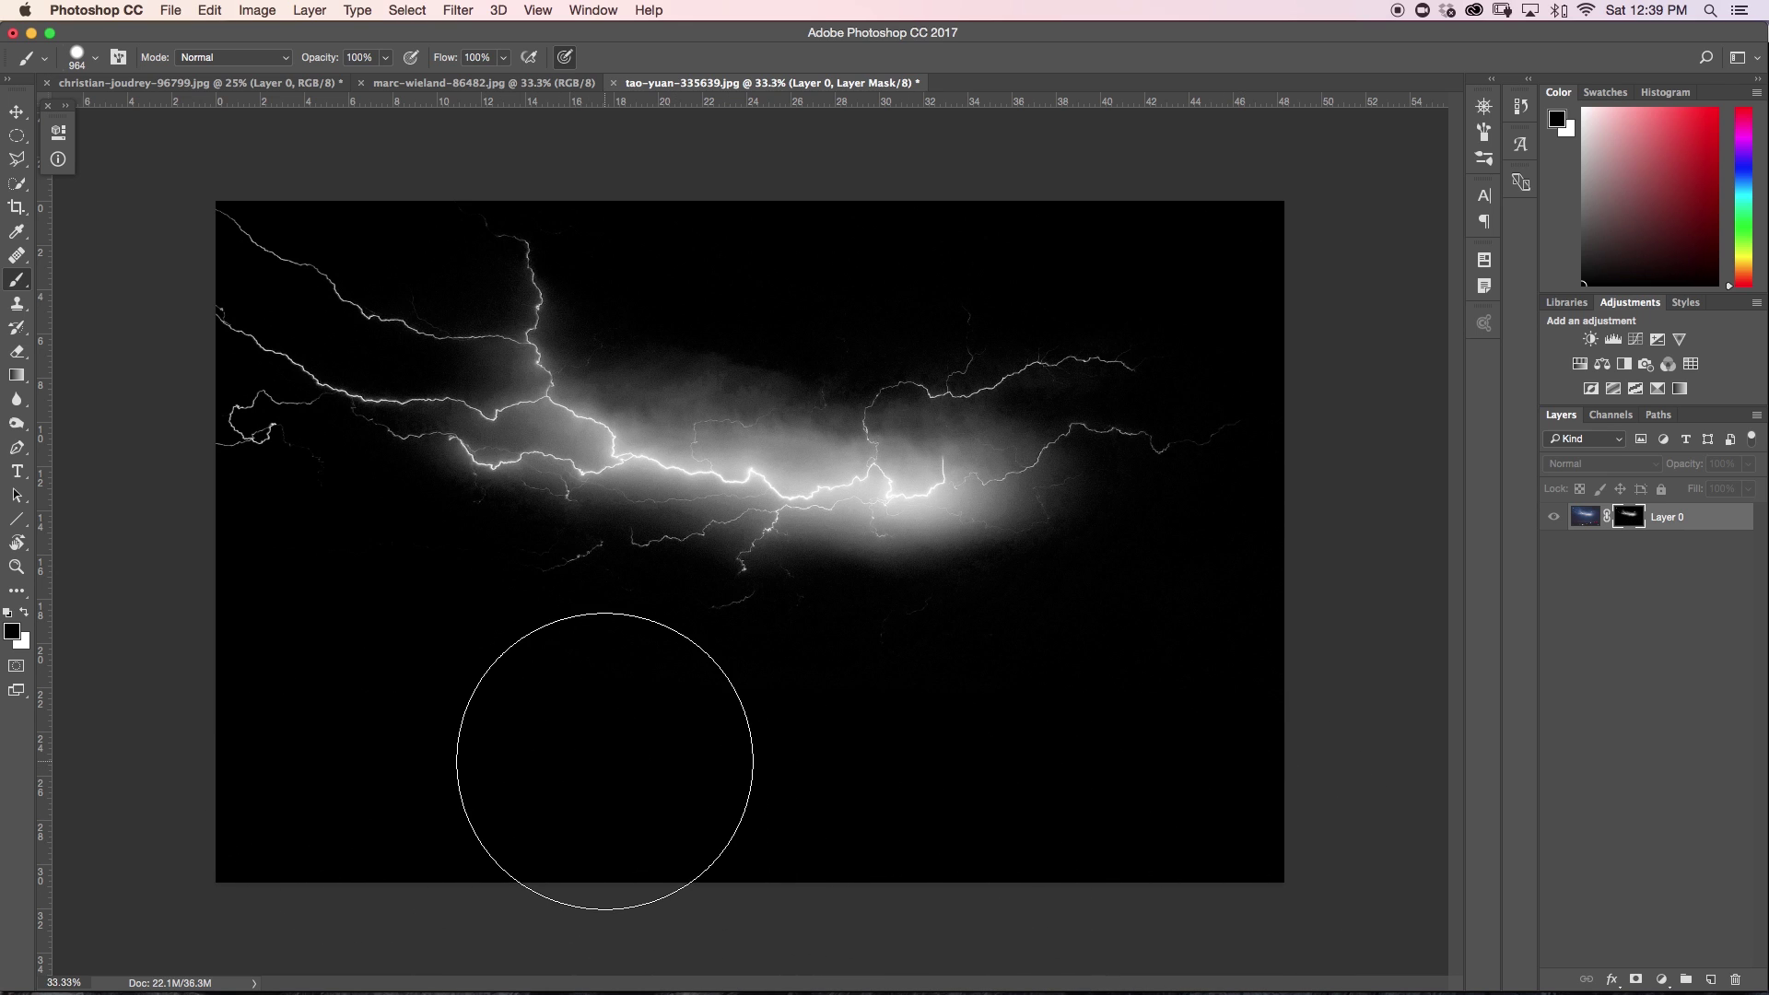
pyautogui.press('[')
pyautogui.press('[')
pyautogui.press('[')
pyautogui.press('[')
pyautogui.press('[')
pyautogui.press('[')
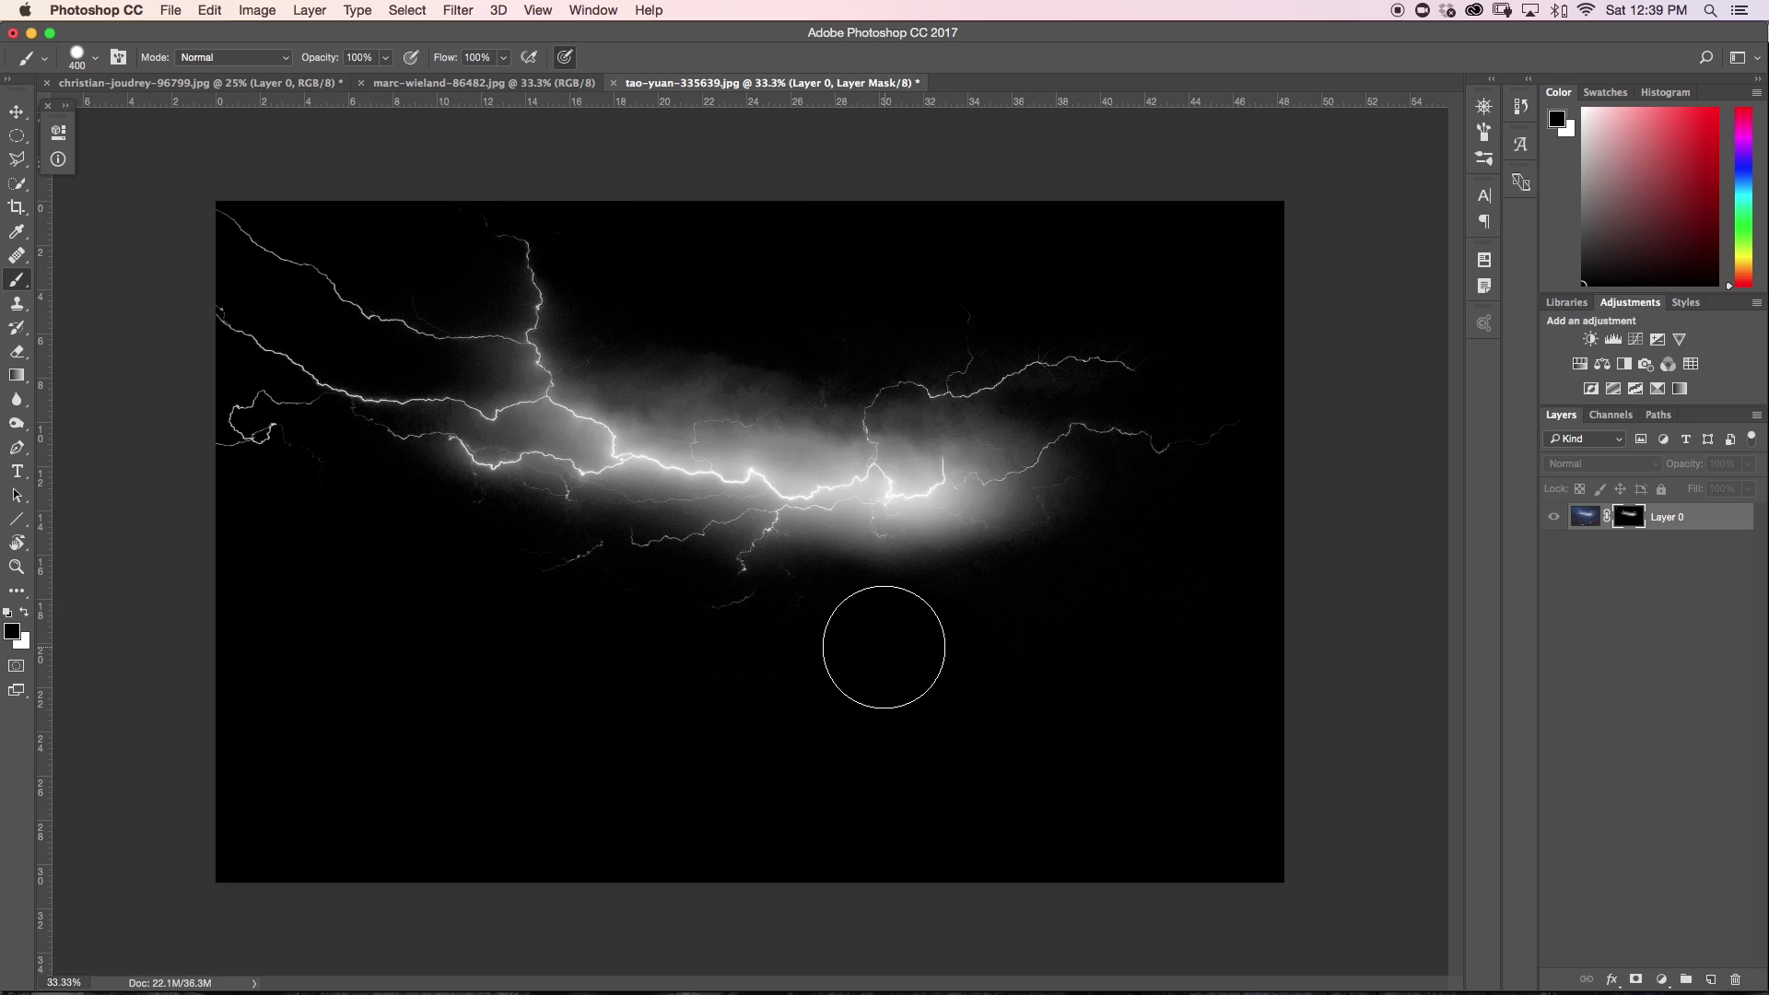
pyautogui.press('[')
pyautogui.press('[')
pyautogui.click(800, 574)
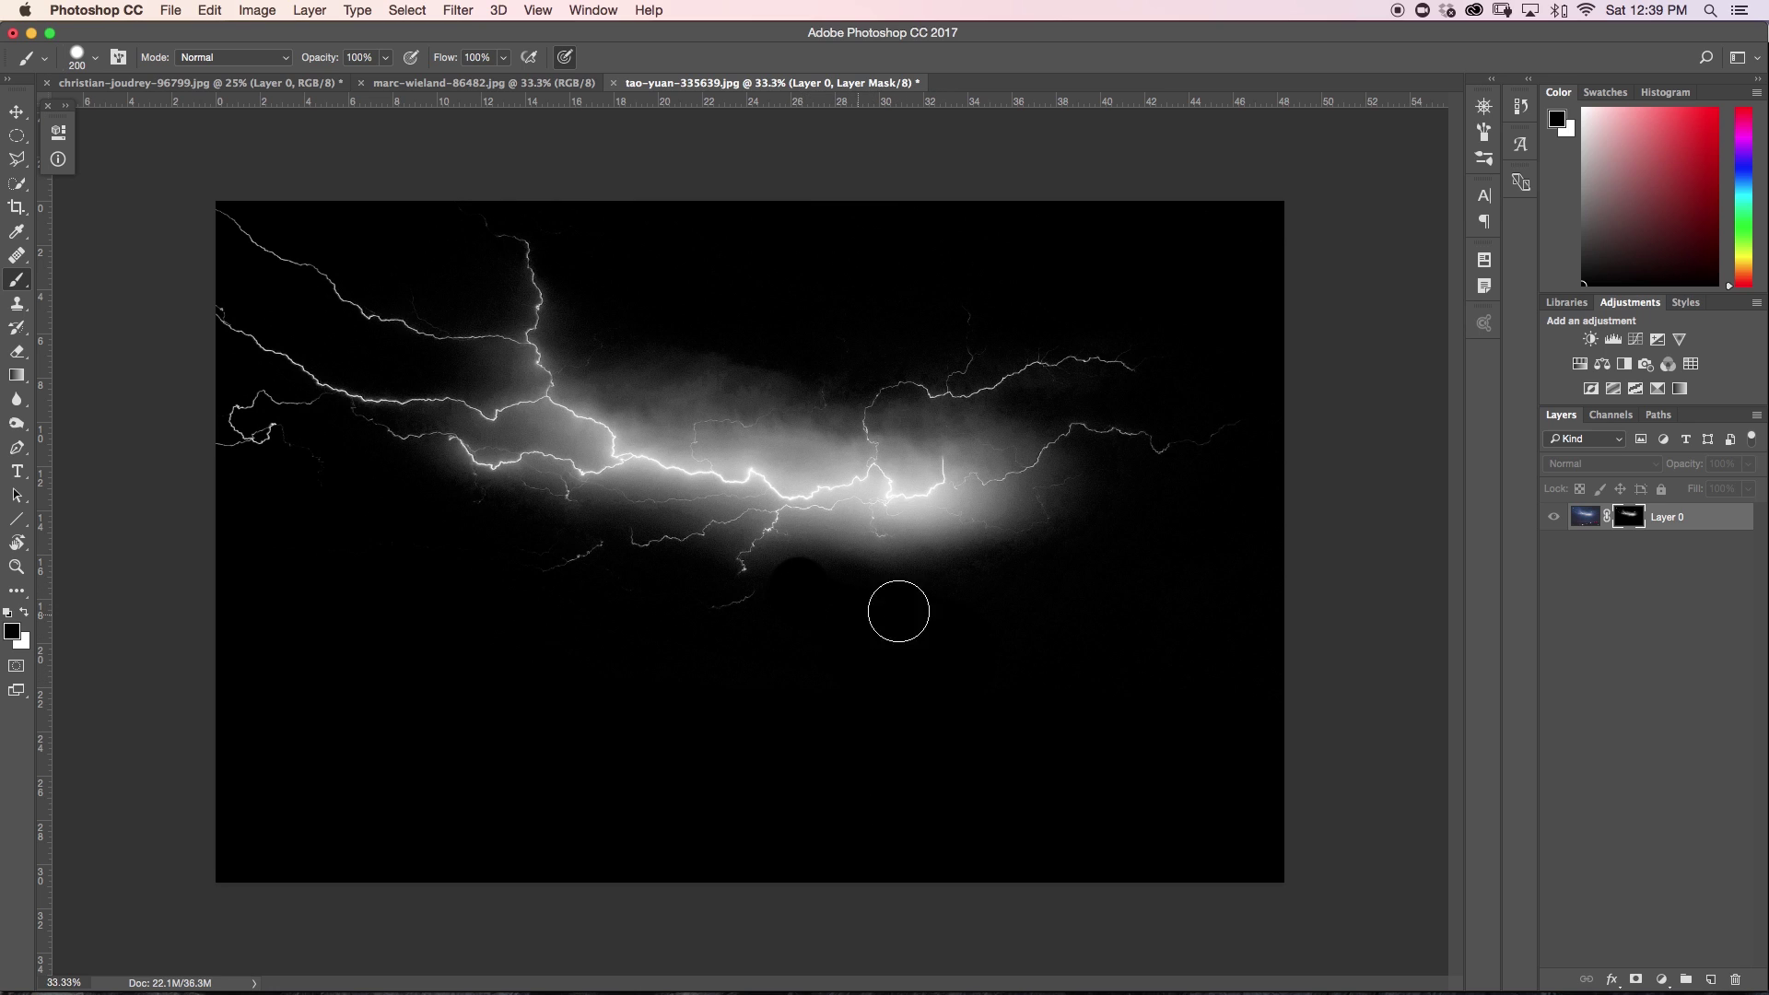
pyautogui.click(1213, 434)
pyautogui.keyDown('alt'); pyautogui.click(1633, 517); pyautogui.keyUp('alt')
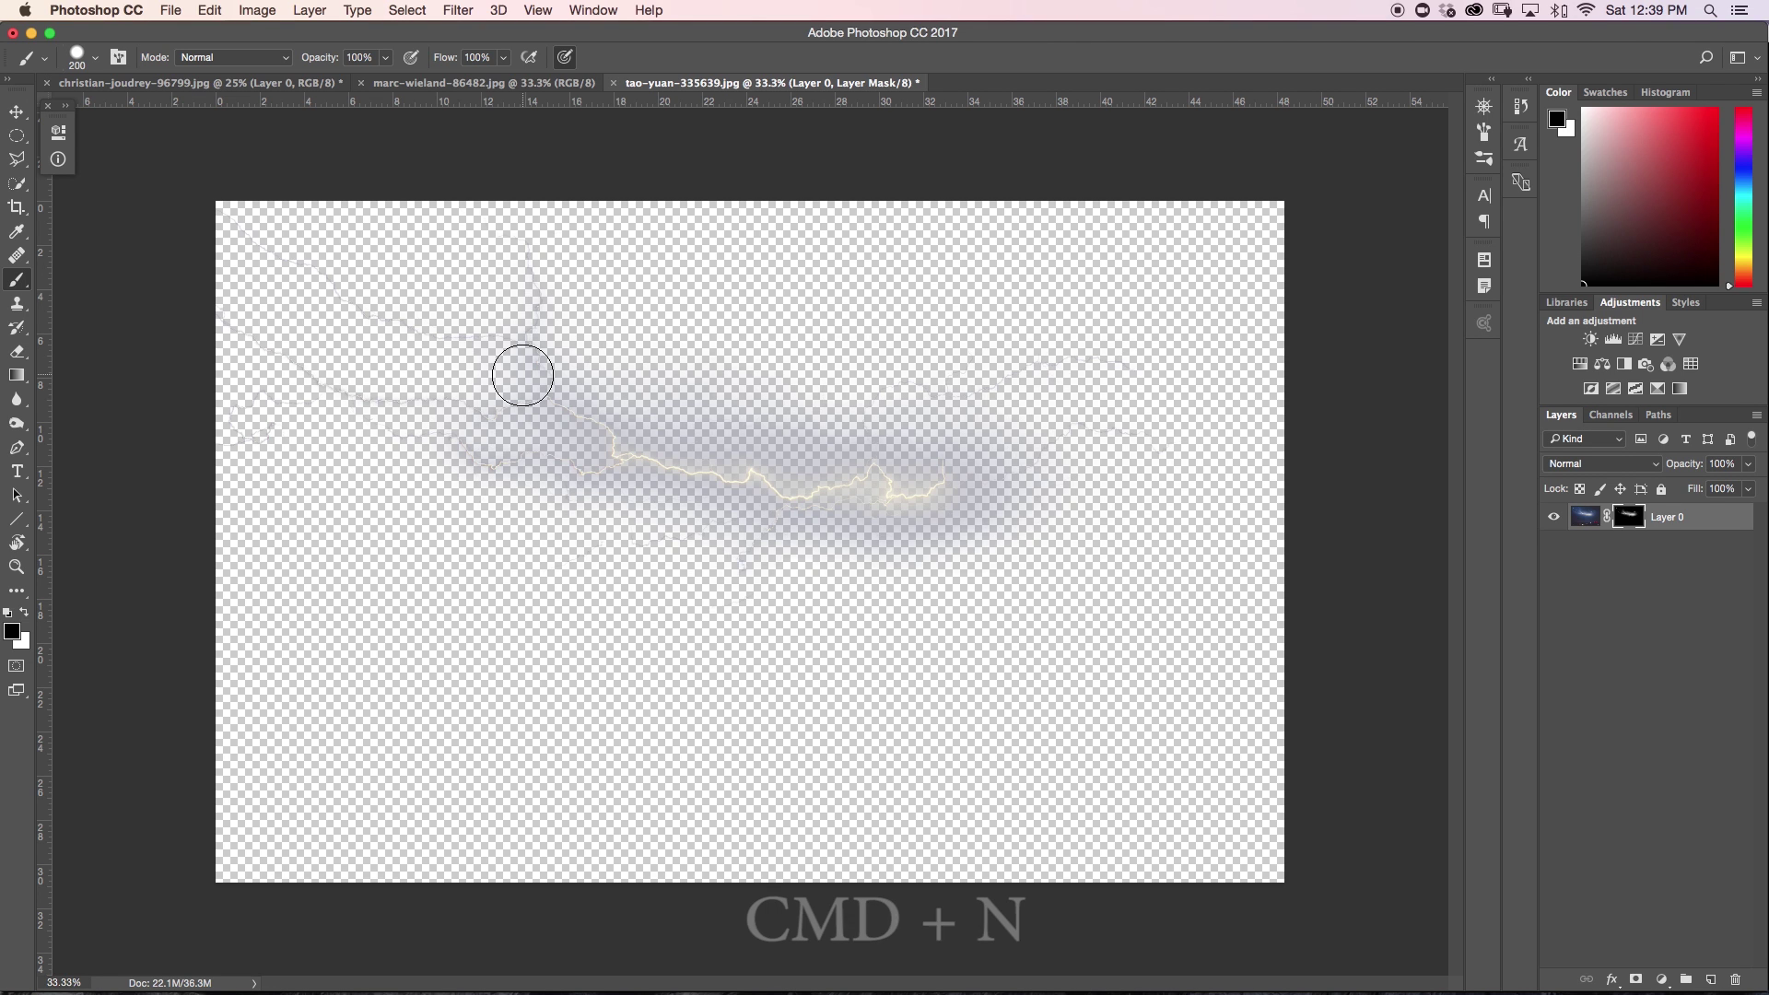
# Create a new 500 × 500 px document at 150 ppcm, Untitled-1.
pyautogui.press('super+n')
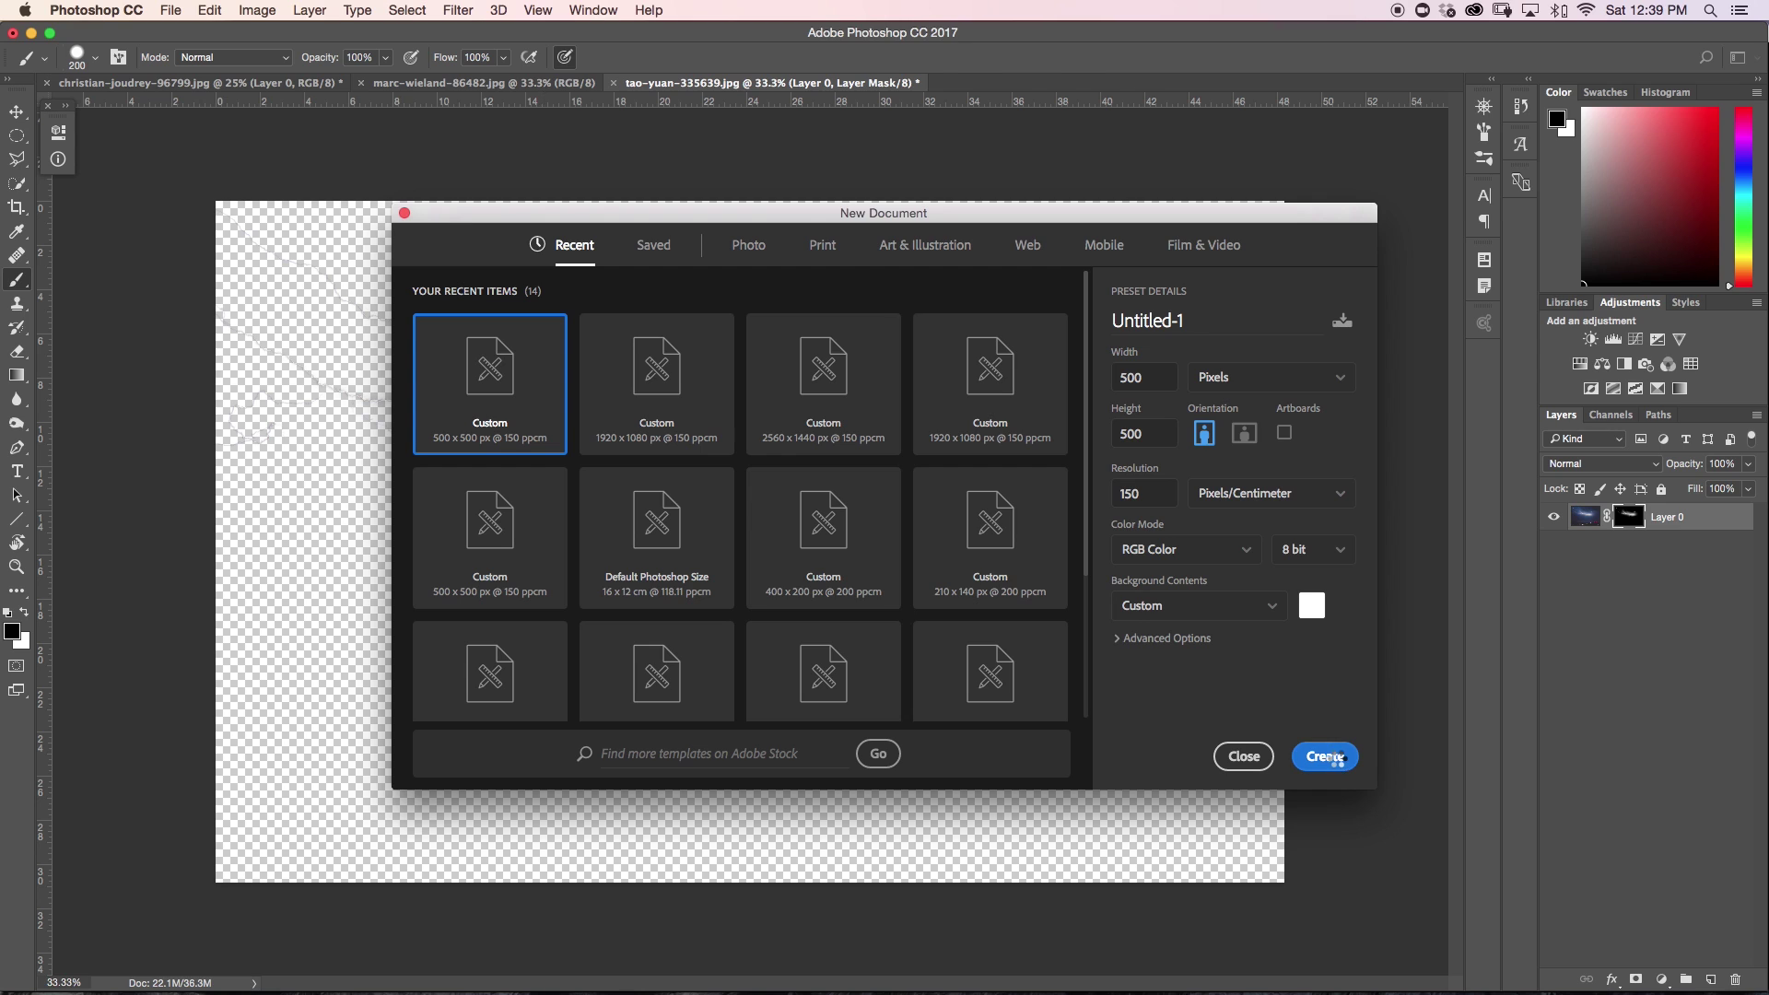
pyautogui.click(1325, 756)
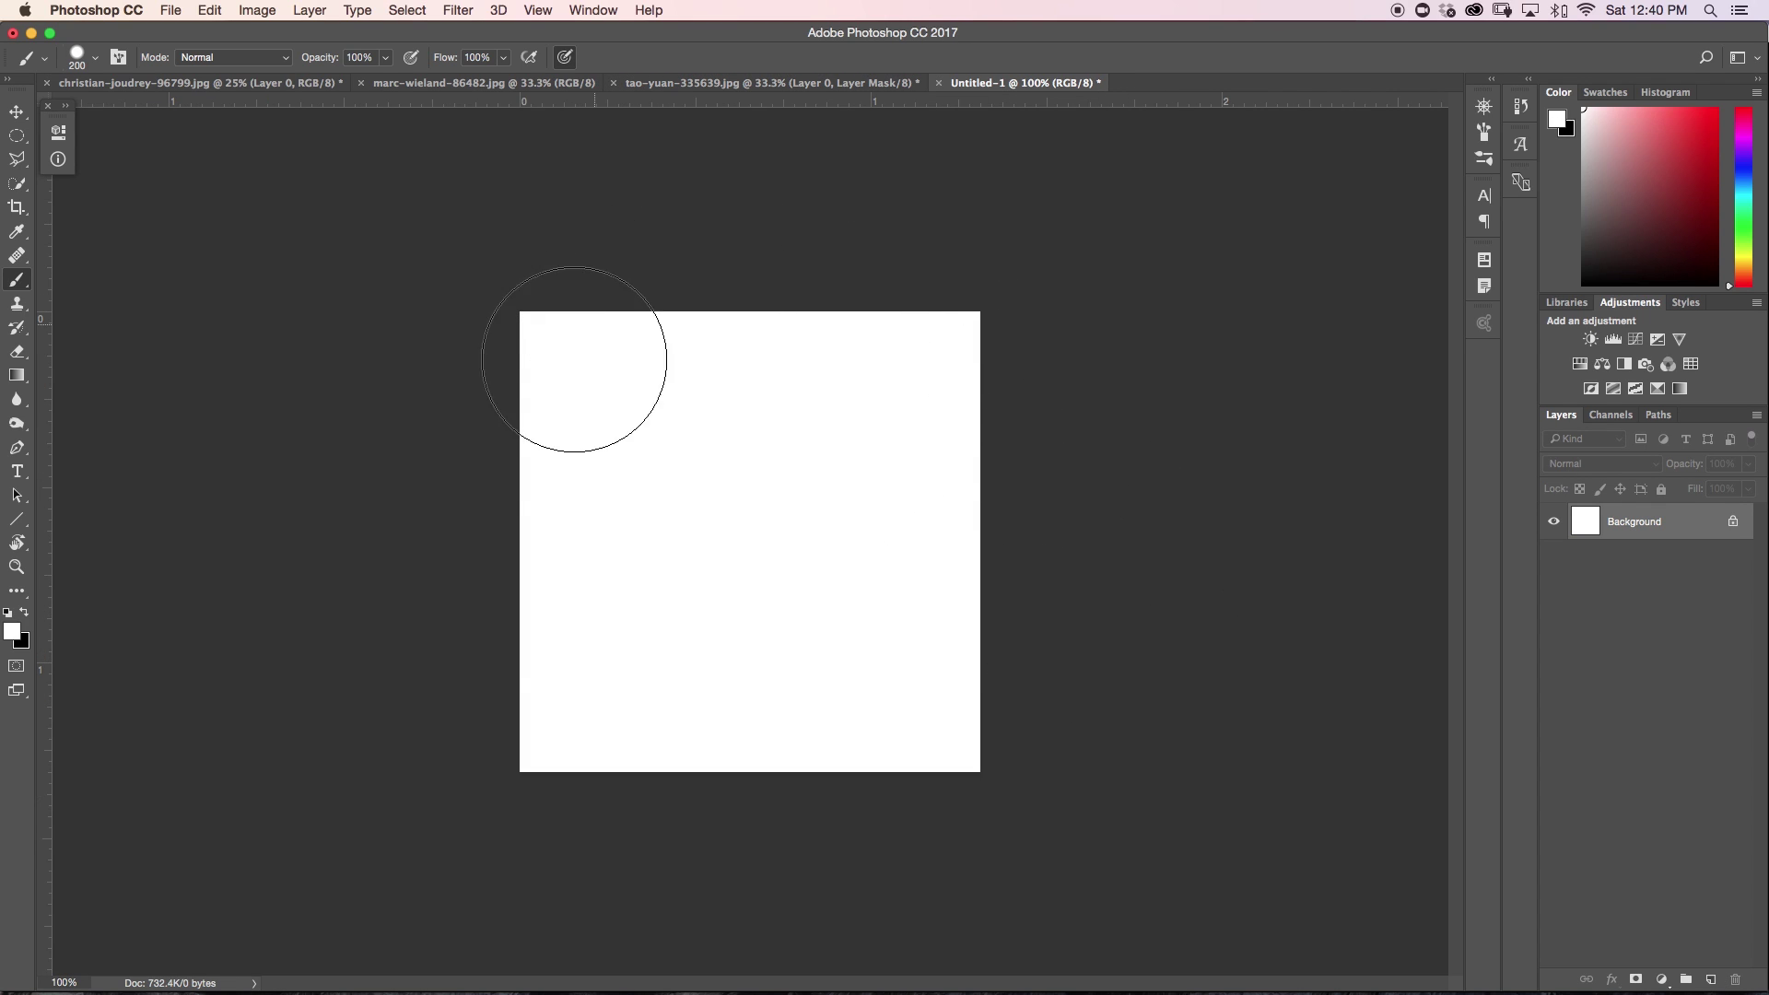
# Drag the masked lightning layer into Untitled-1 and fit the document in the window.
pyautogui.click(727, 87)
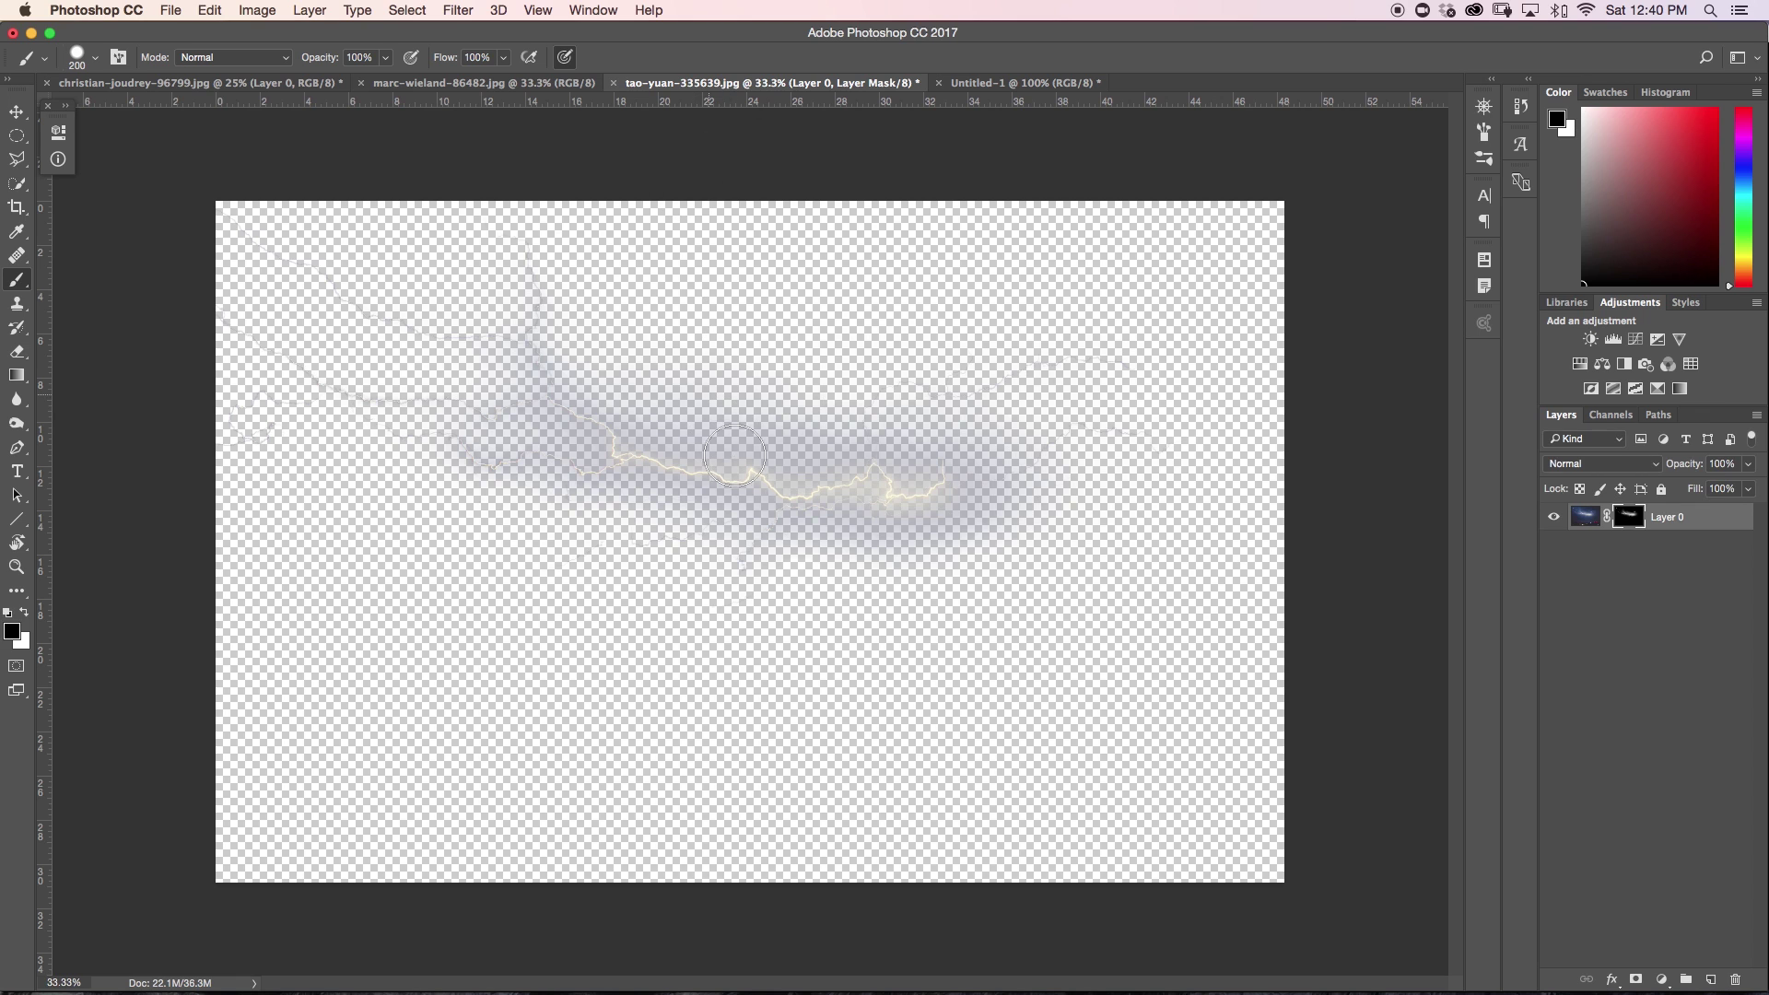
pyautogui.press('v')
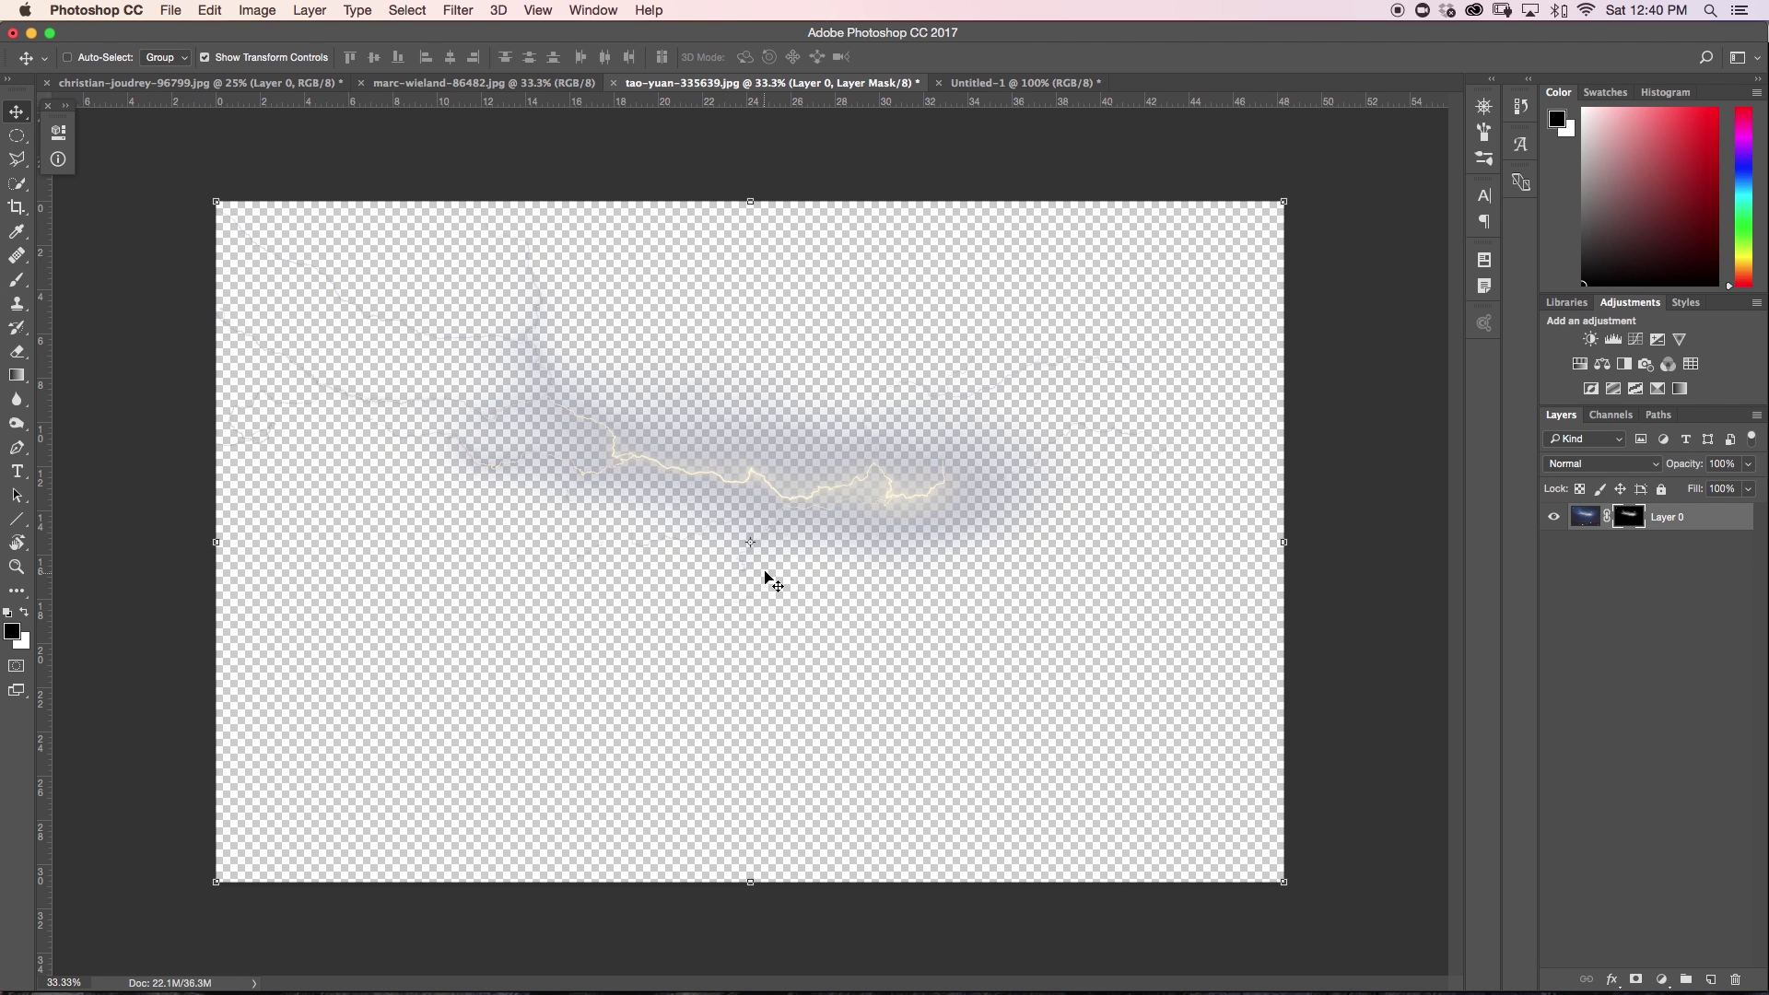
pyautogui.press('v')
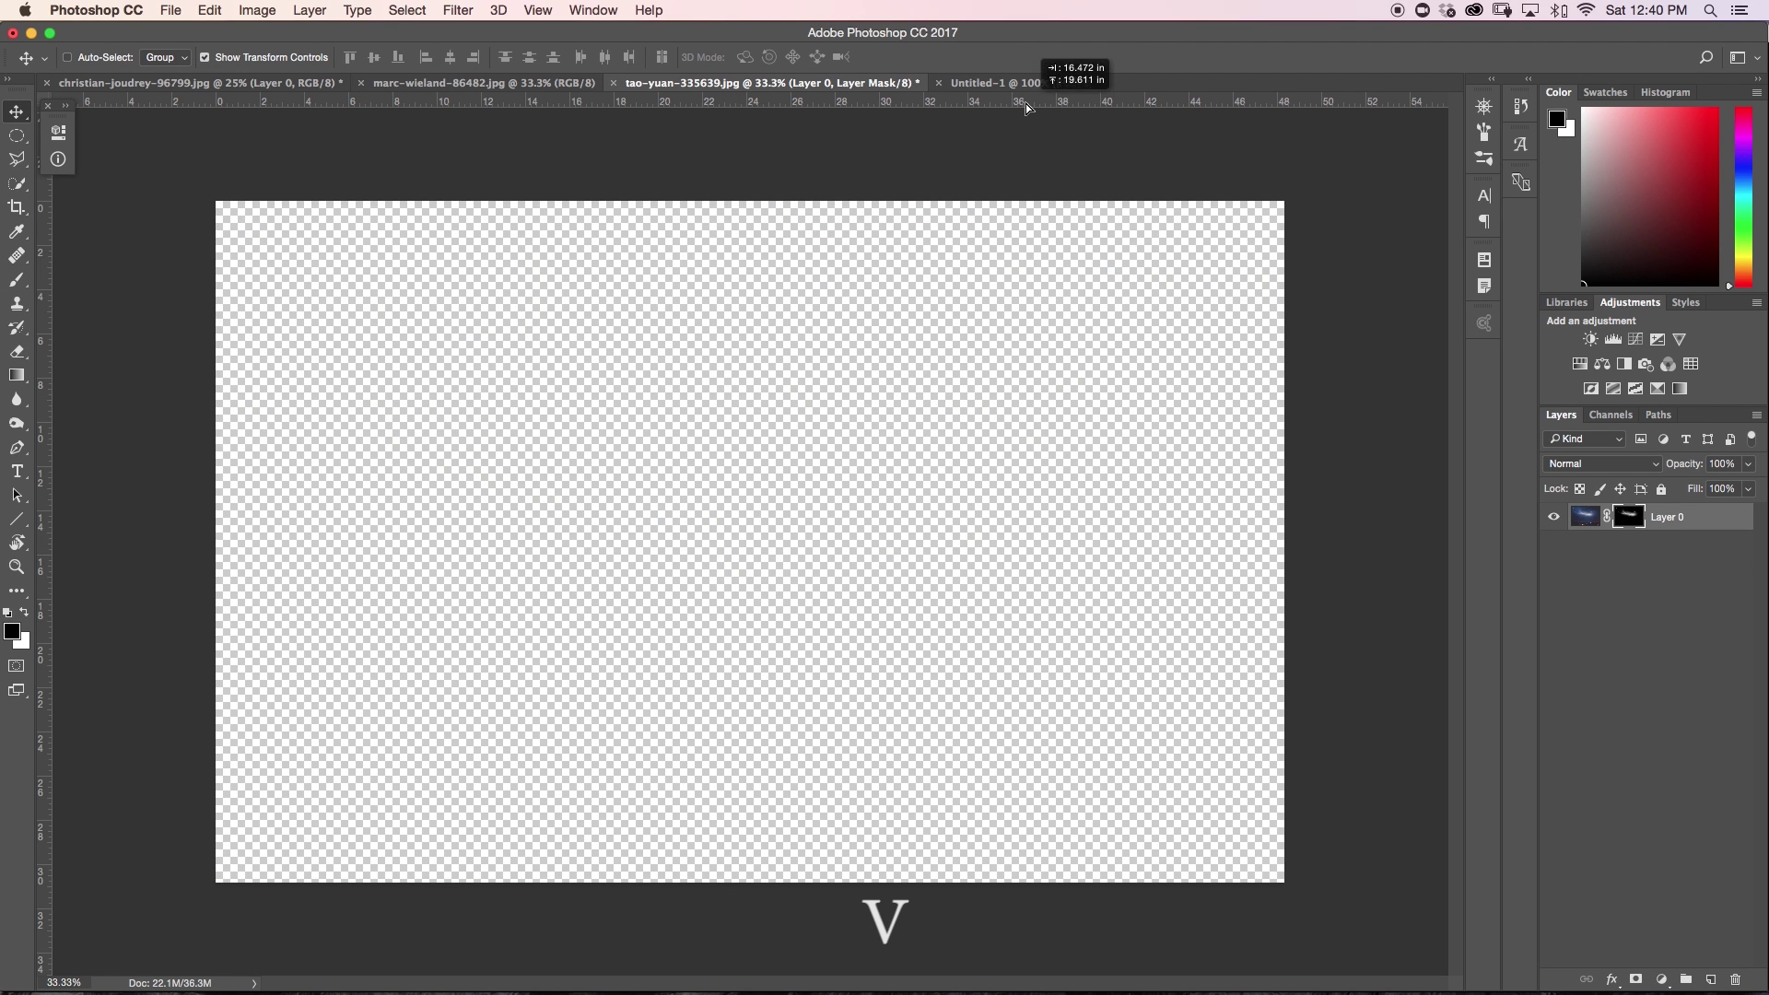
pyautogui.click(1023, 86)
pyautogui.moveTo(829, 493); pyautogui.dragTo(805, 517)
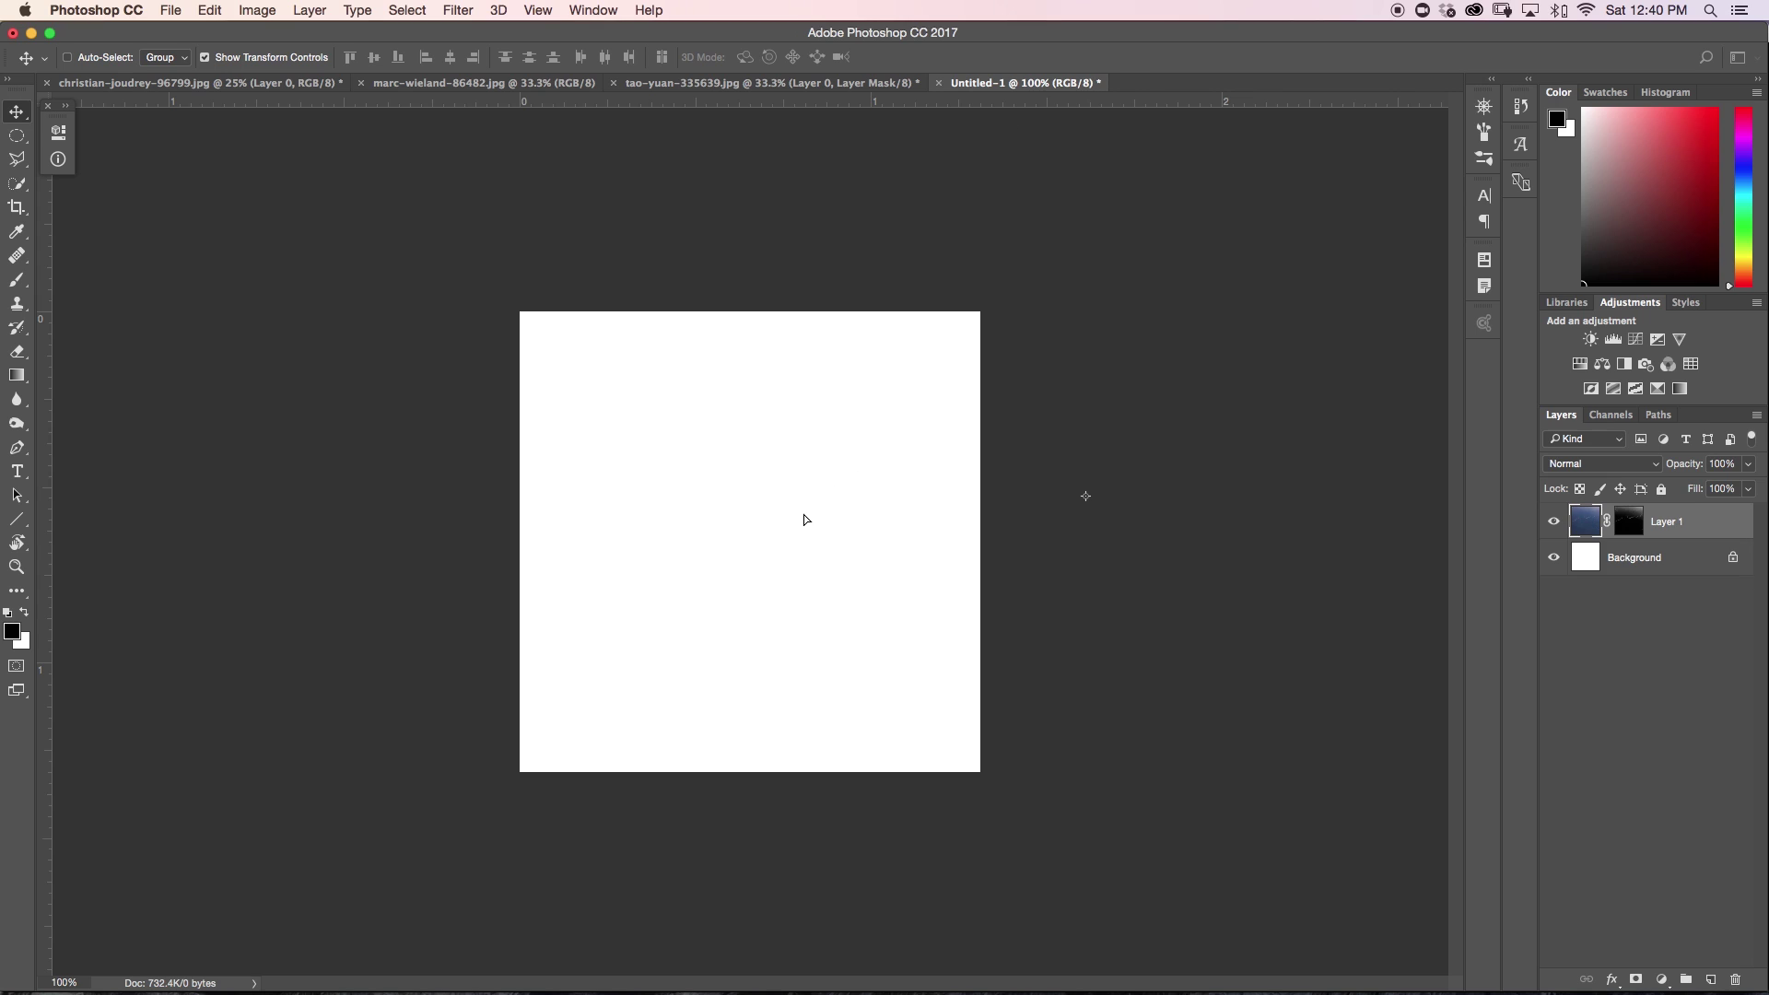
pyautogui.press('super+0')
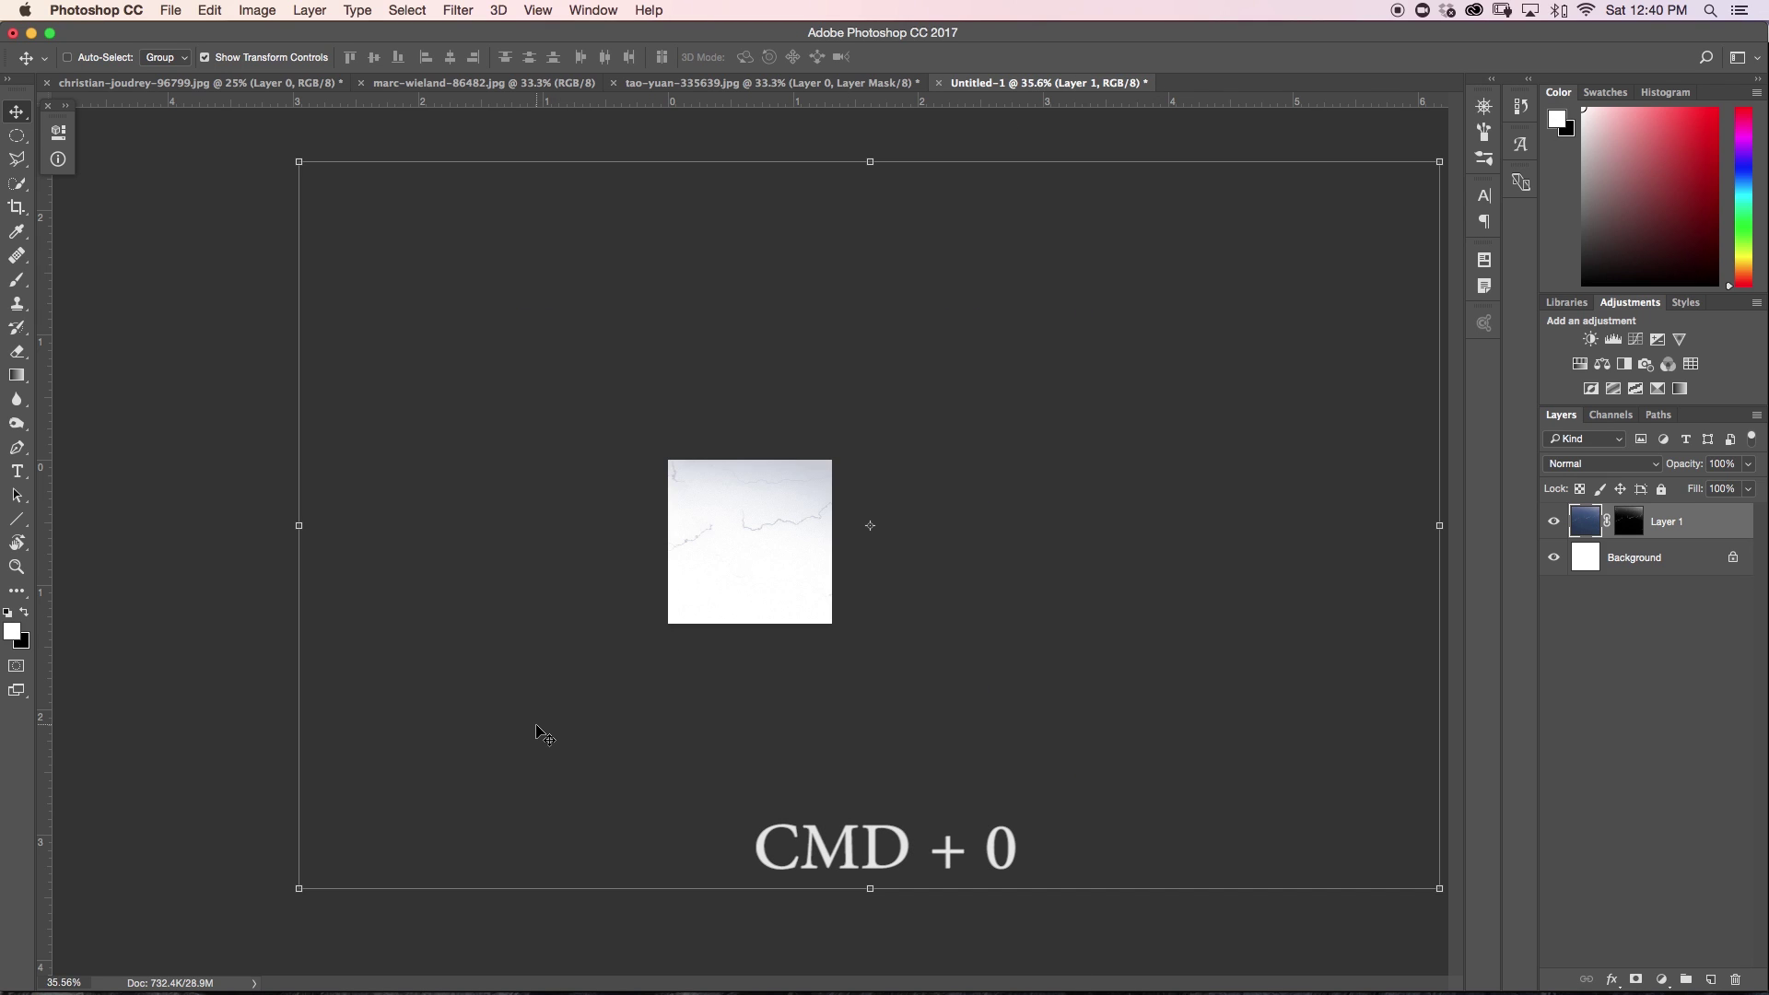
# Scale the lightning down to about 16% and position it over the white canvas.
pyautogui.click(300, 886)
pyautogui.moveTo(304, 883); pyautogui.dragTo(1156, 262)
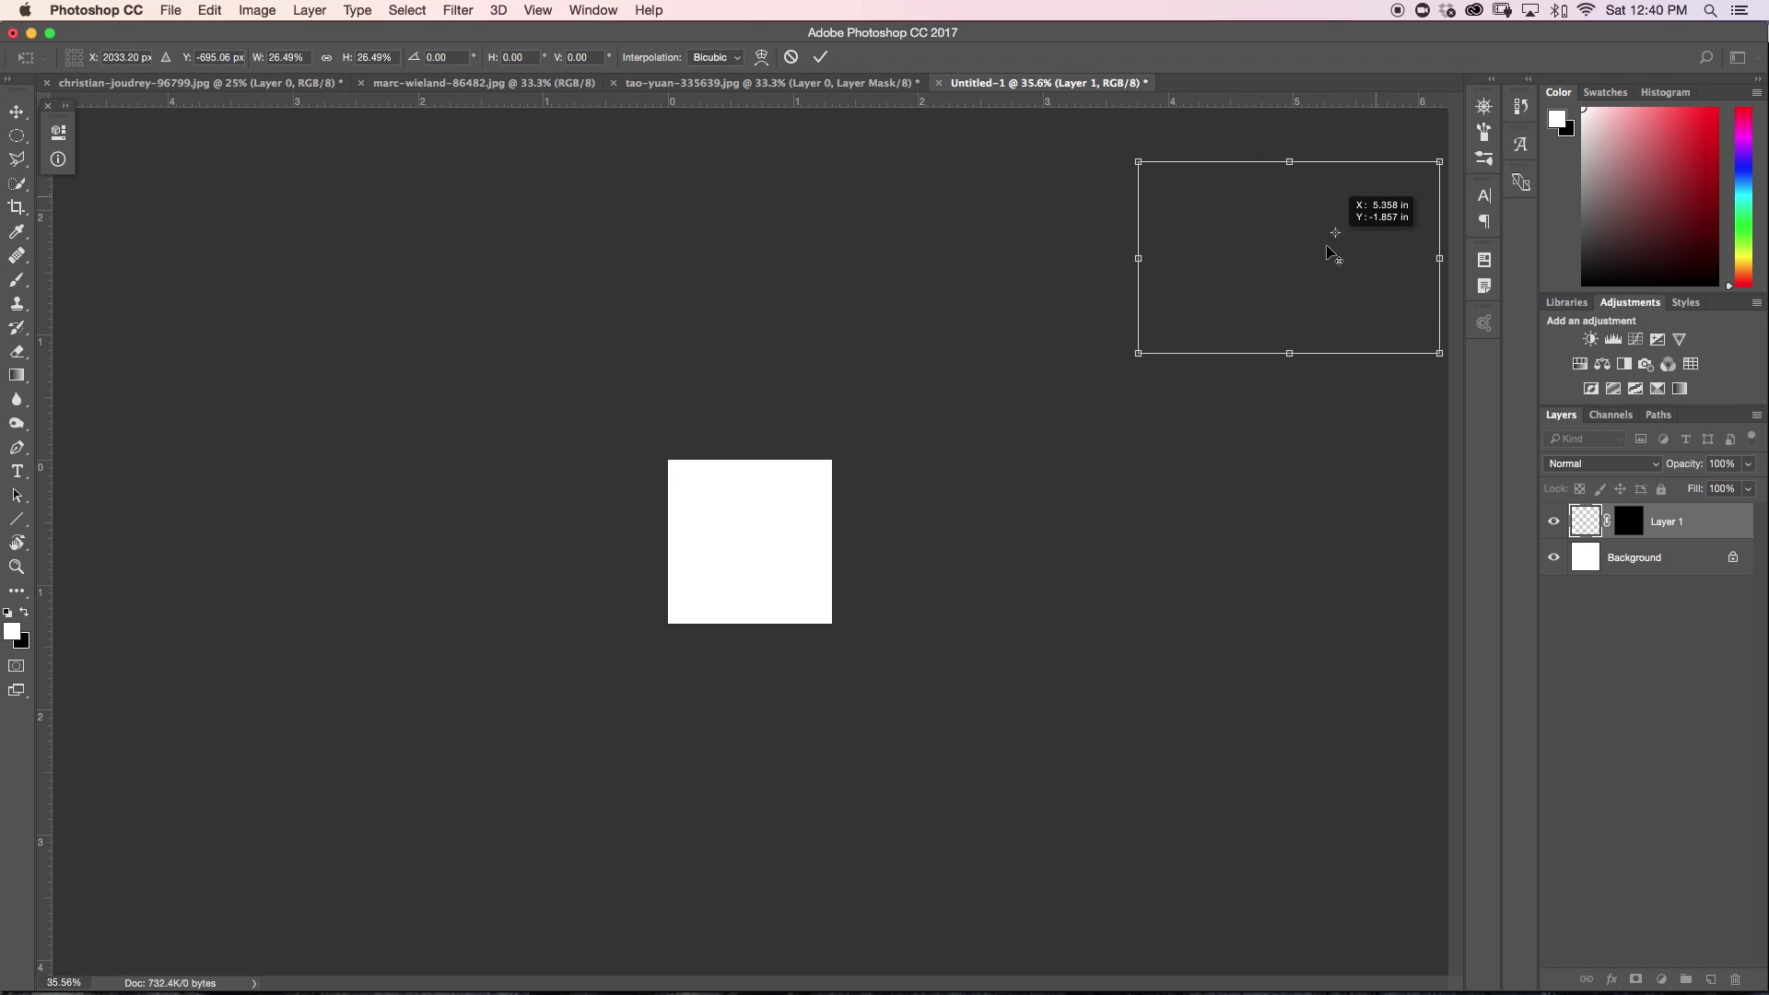
pyautogui.moveTo(1364, 277); pyautogui.dragTo(814, 578)
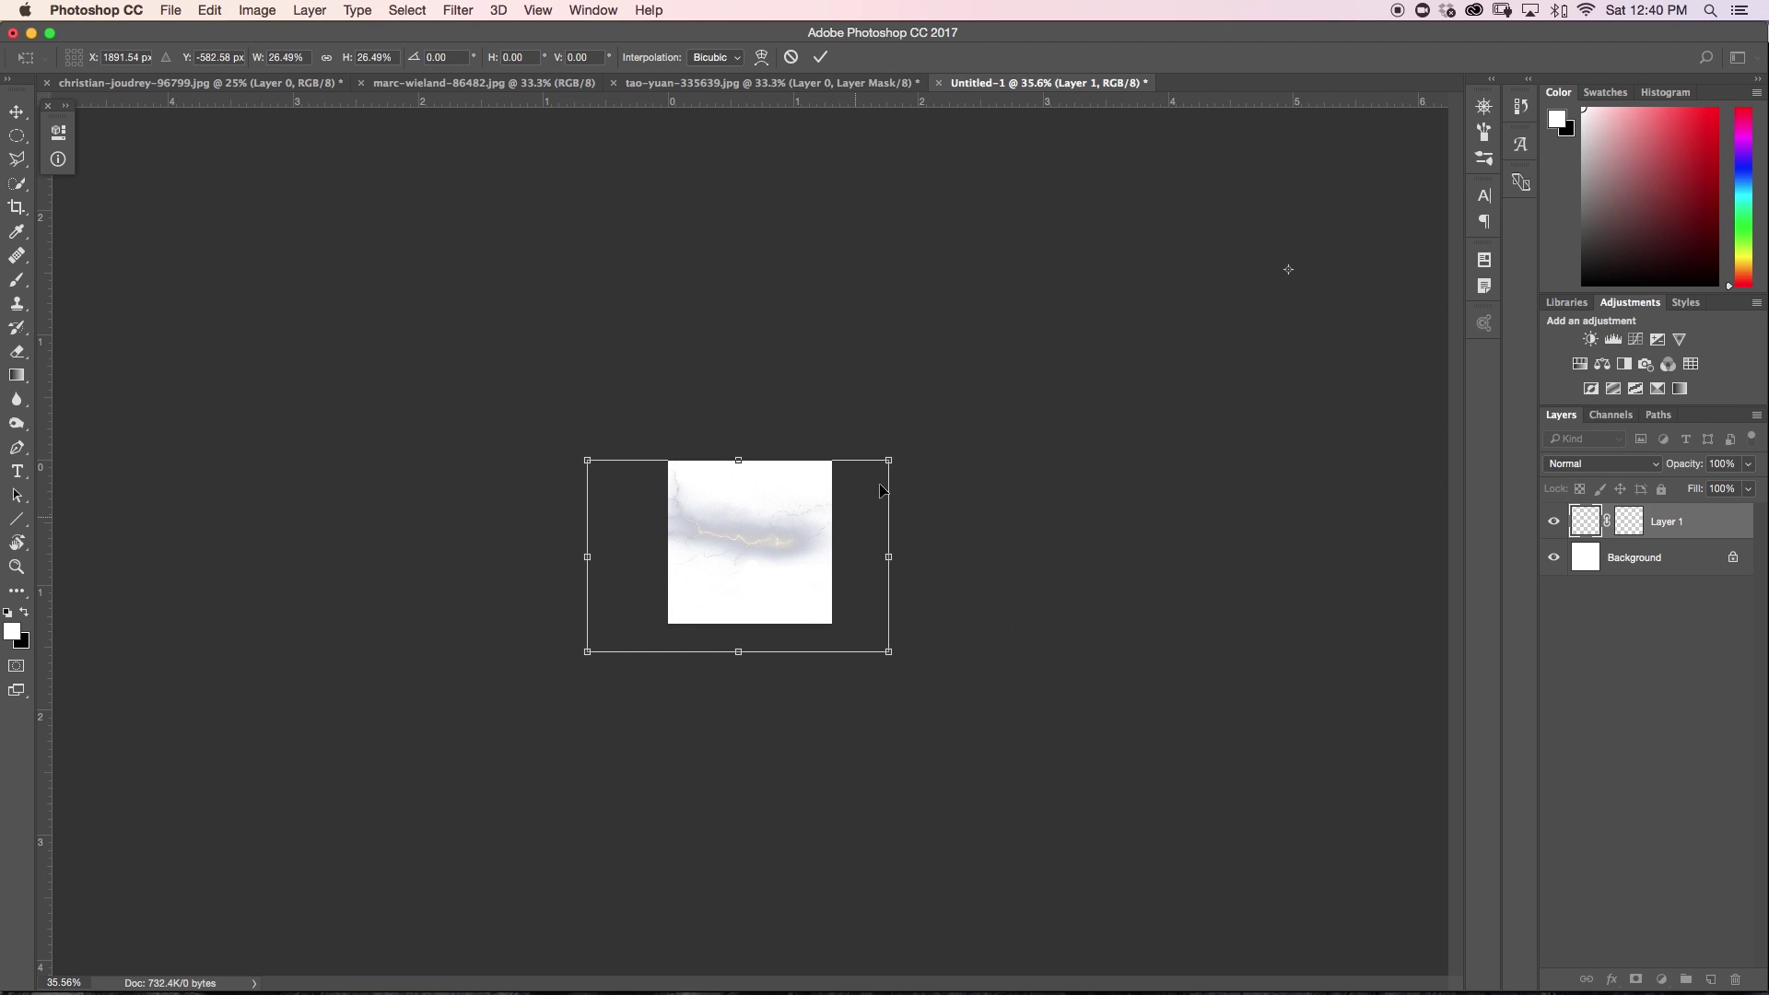
pyautogui.moveTo(890, 460); pyautogui.dragTo(797, 540)
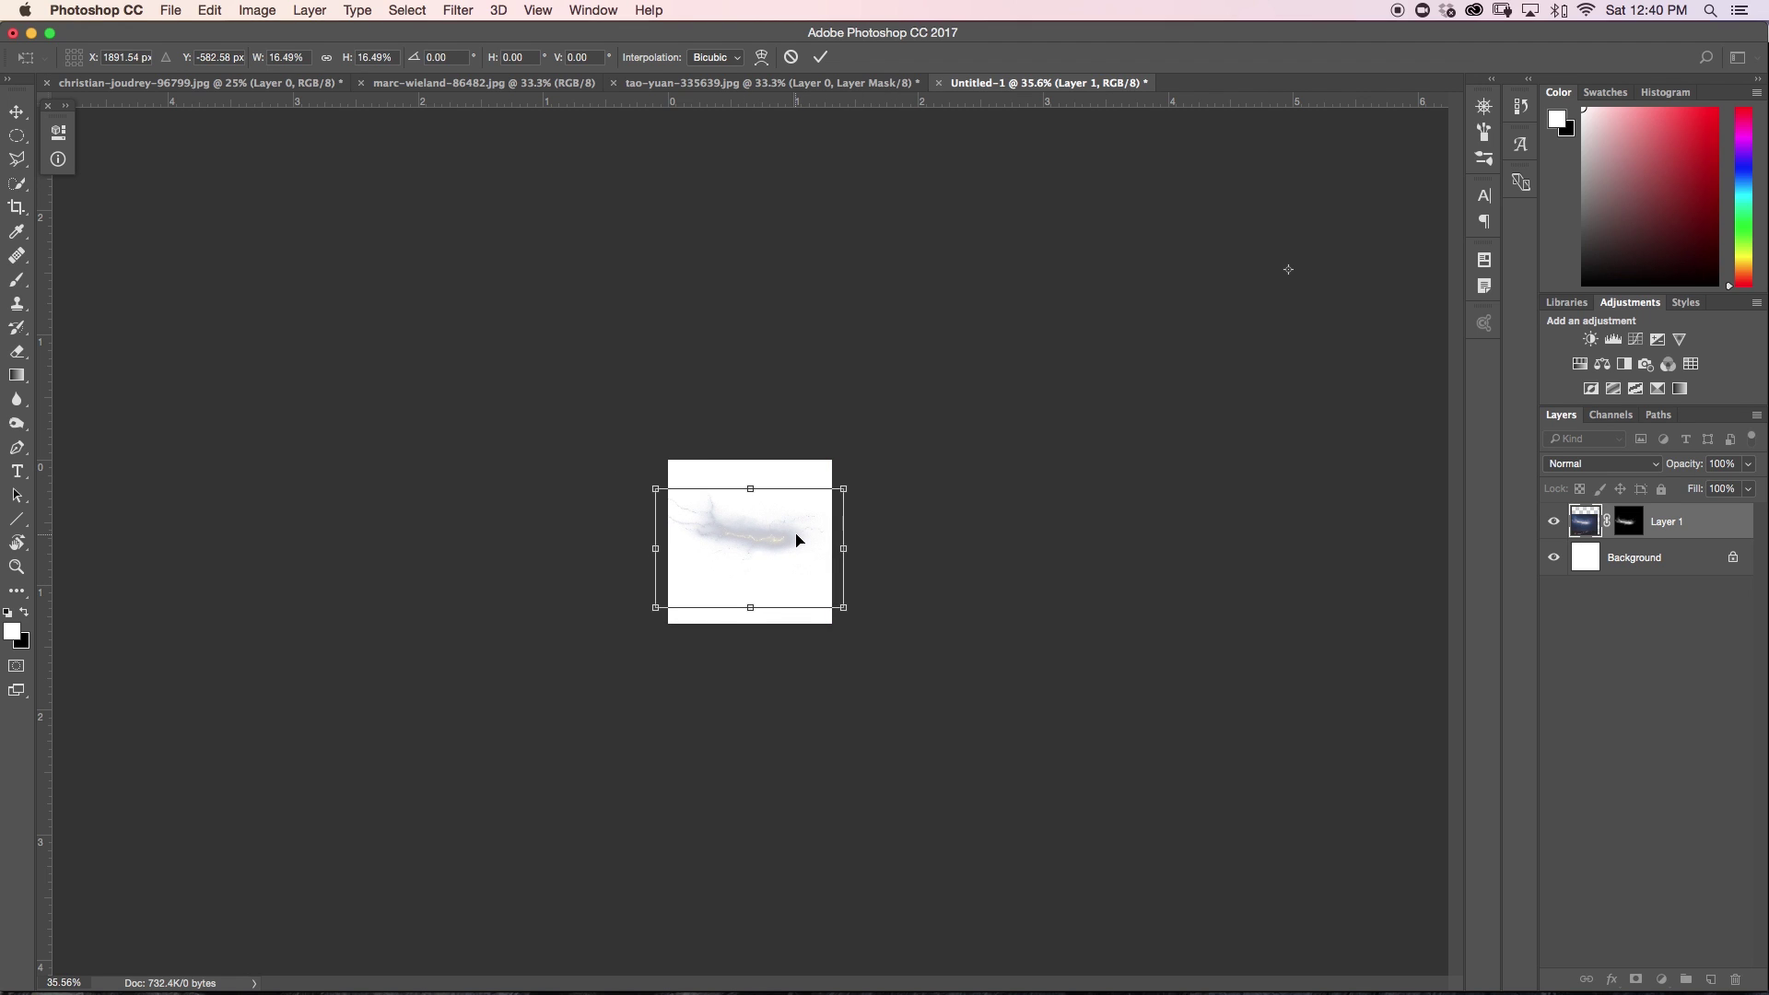
pyautogui.press('super+plus')
pyautogui.press('super+plus')
pyautogui.press('super+plus')
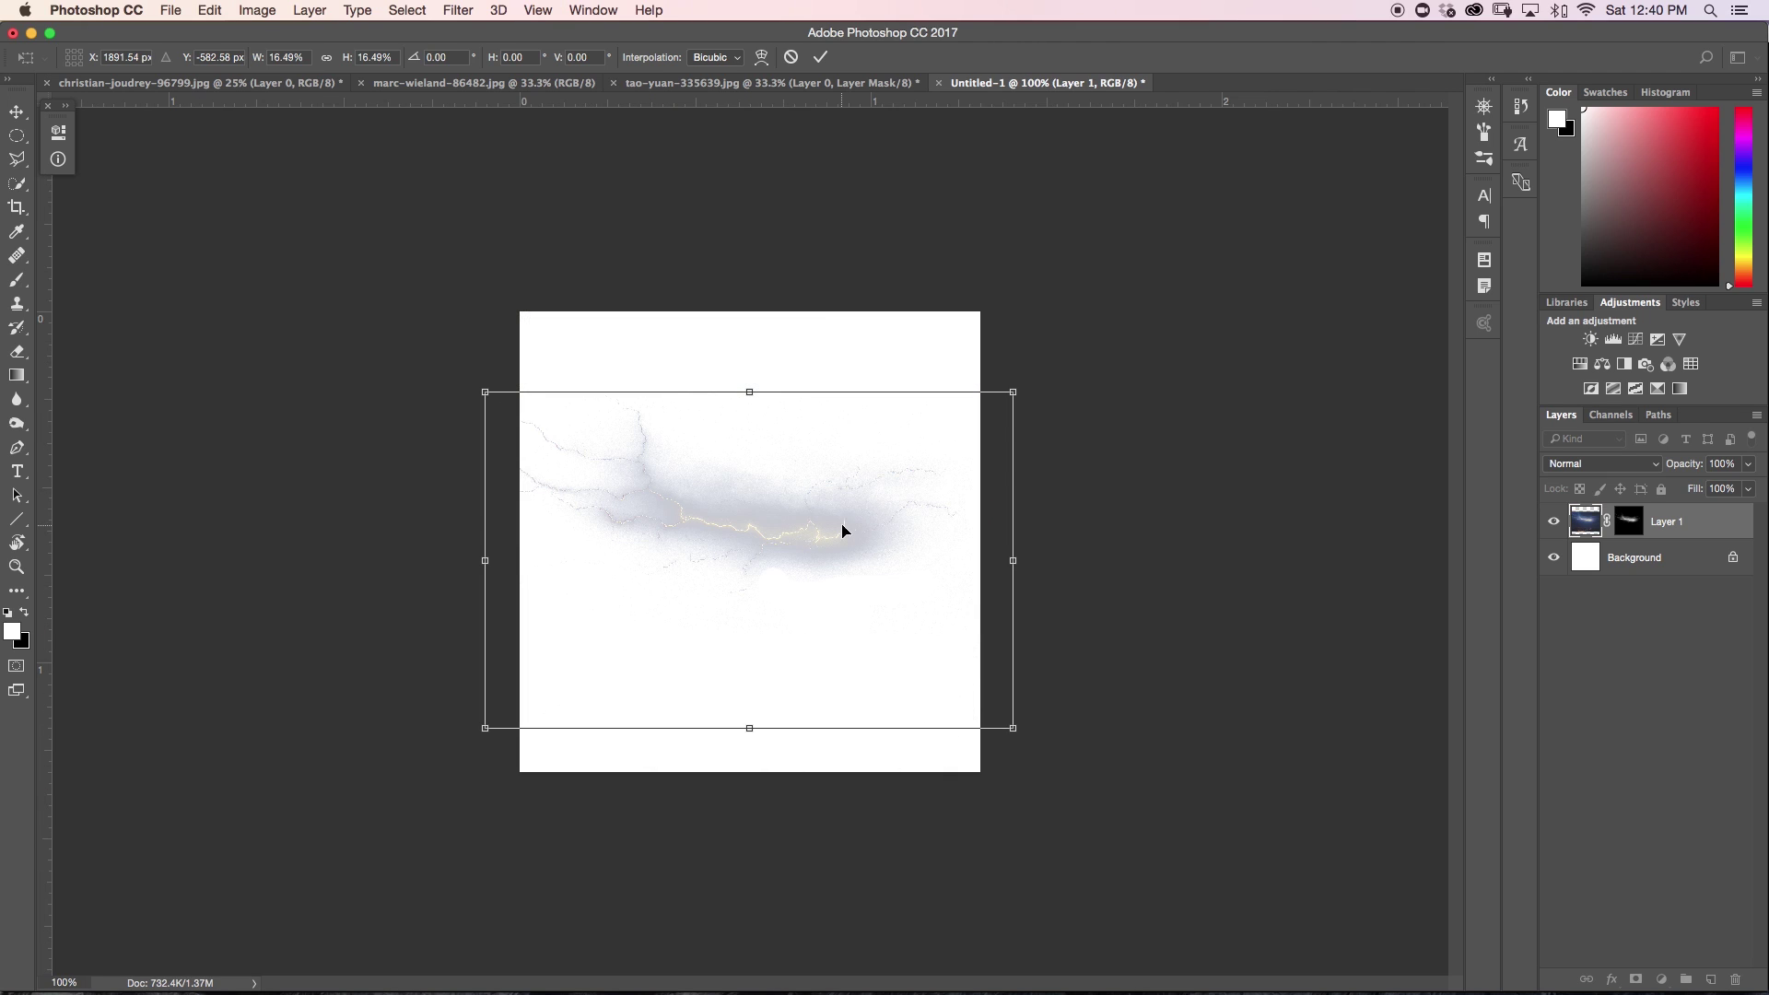
# Rotate the lightning about 26° clockwise, centre it, and fill the layer with black.
pyautogui.moveTo(843, 530); pyautogui.dragTo(854, 525)
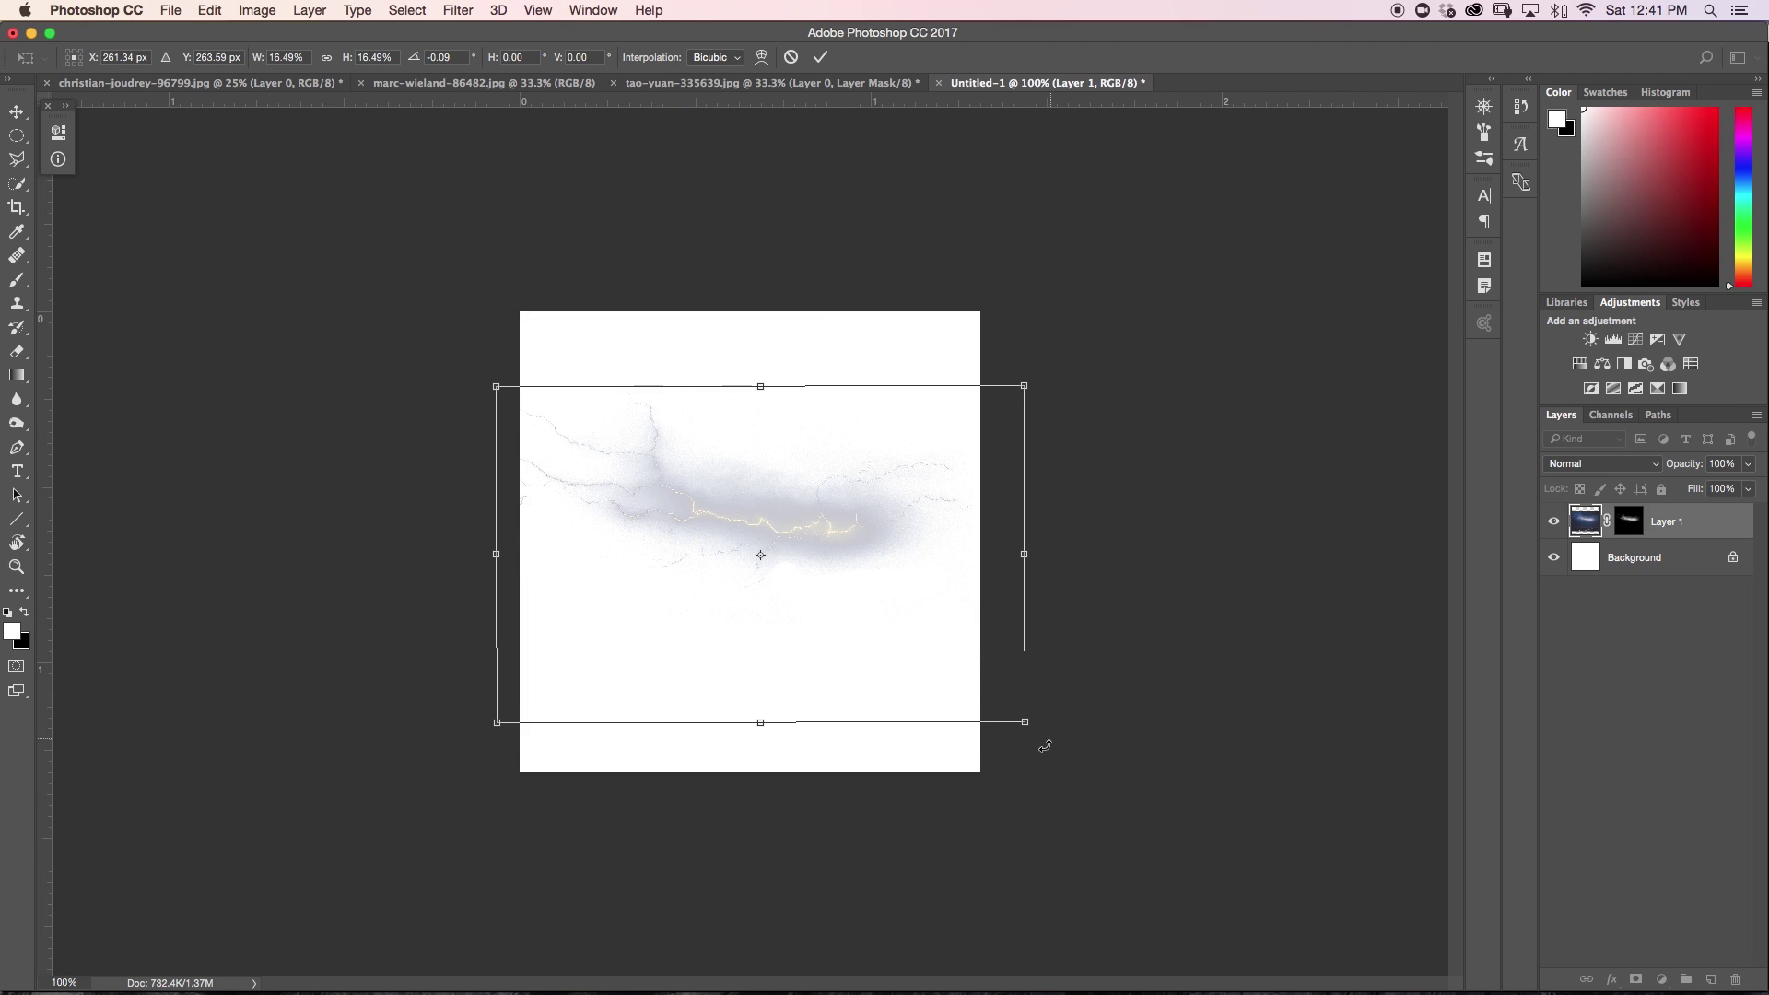
pyautogui.moveTo(1039, 752); pyautogui.dragTo(922, 822)
pyautogui.moveTo(848, 613); pyautogui.dragTo(838, 648)
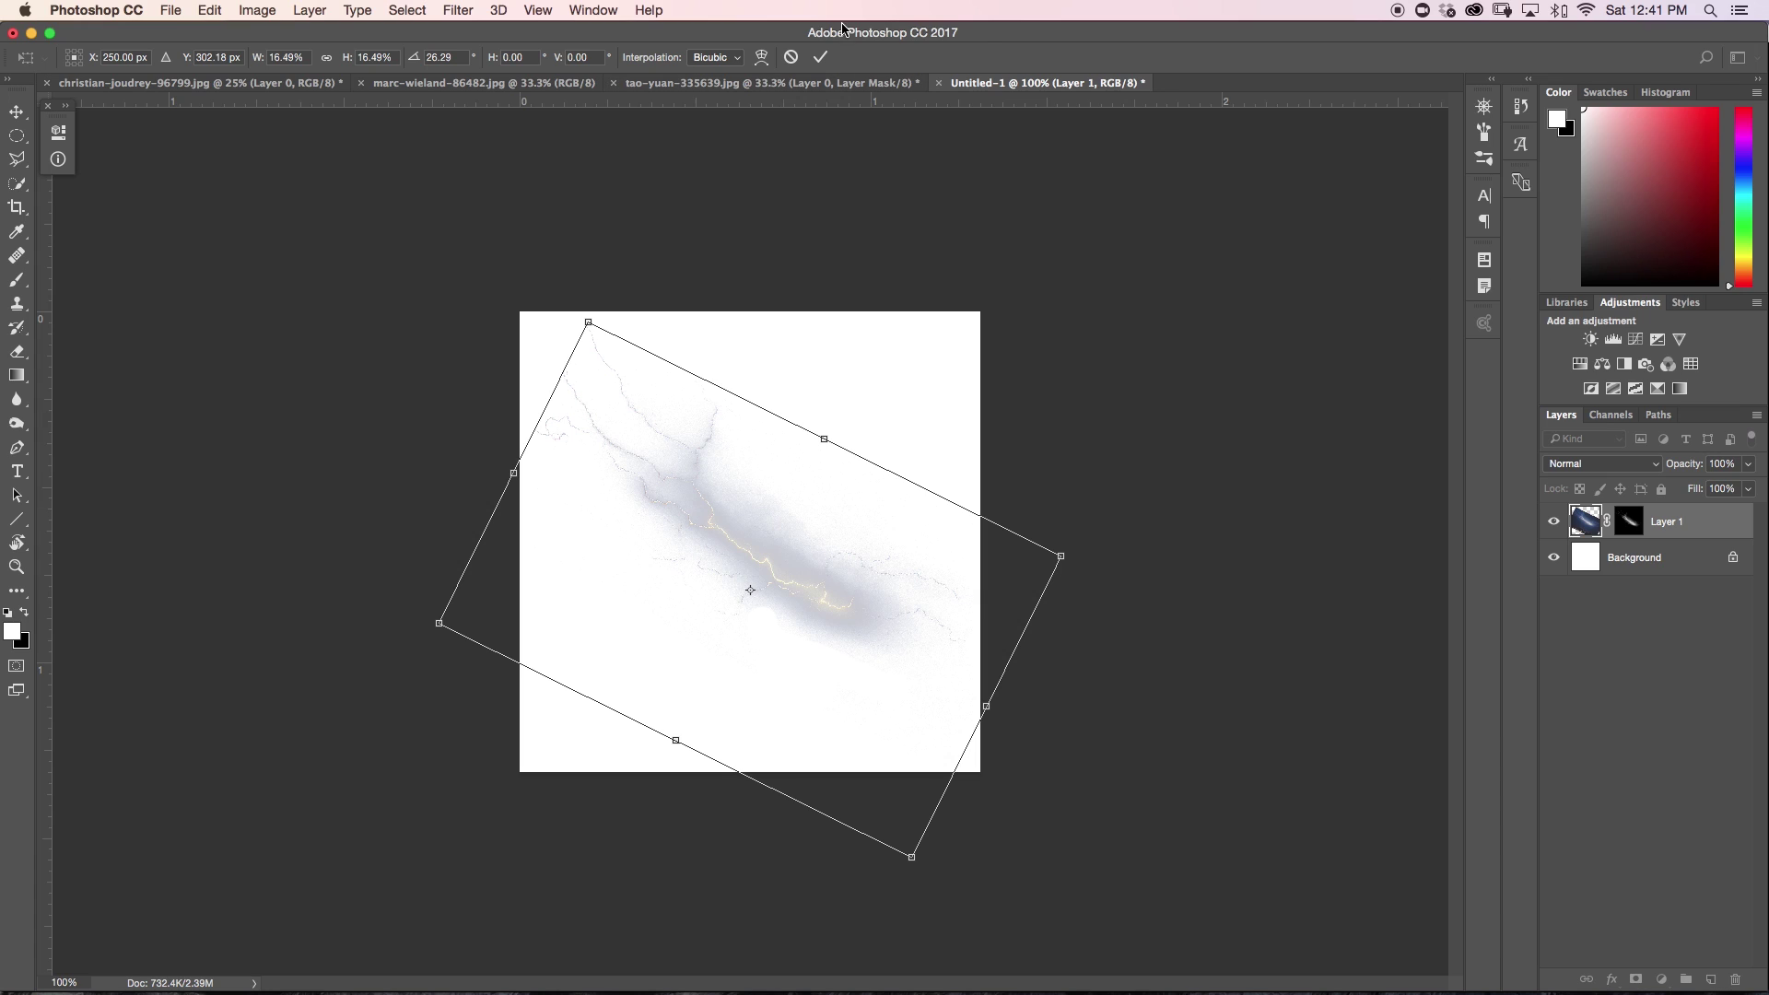
pyautogui.click(820, 57)
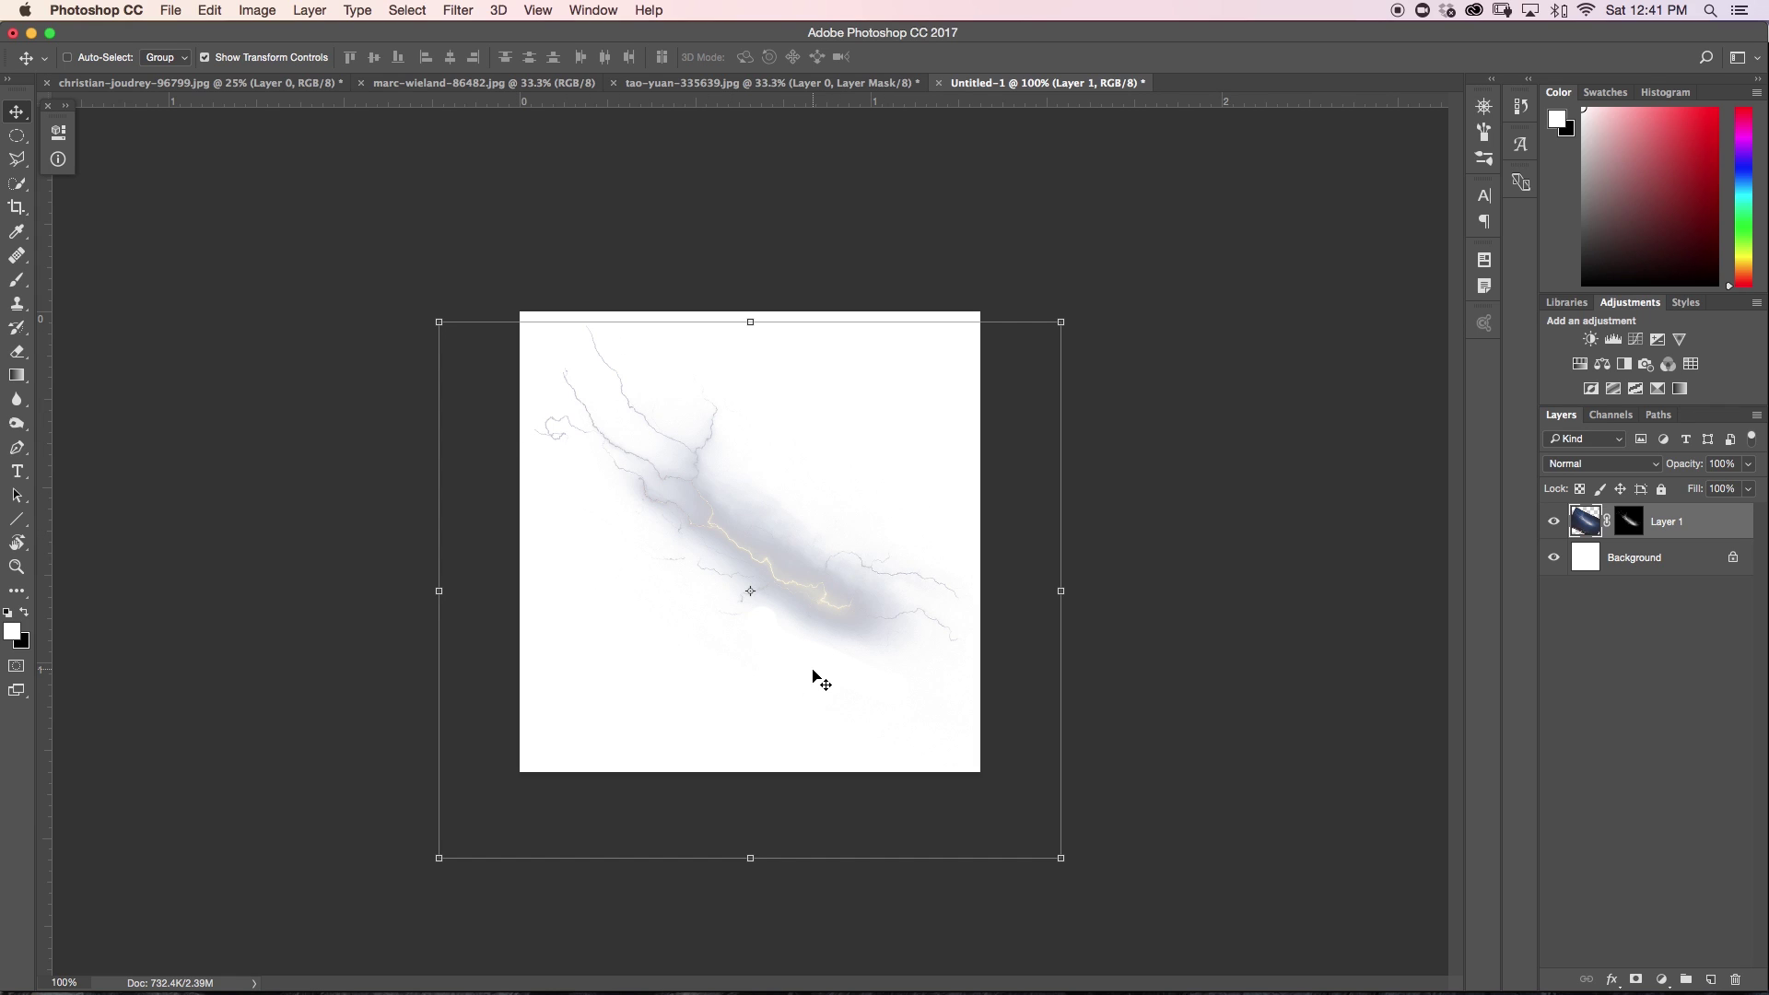
pyautogui.press('x')
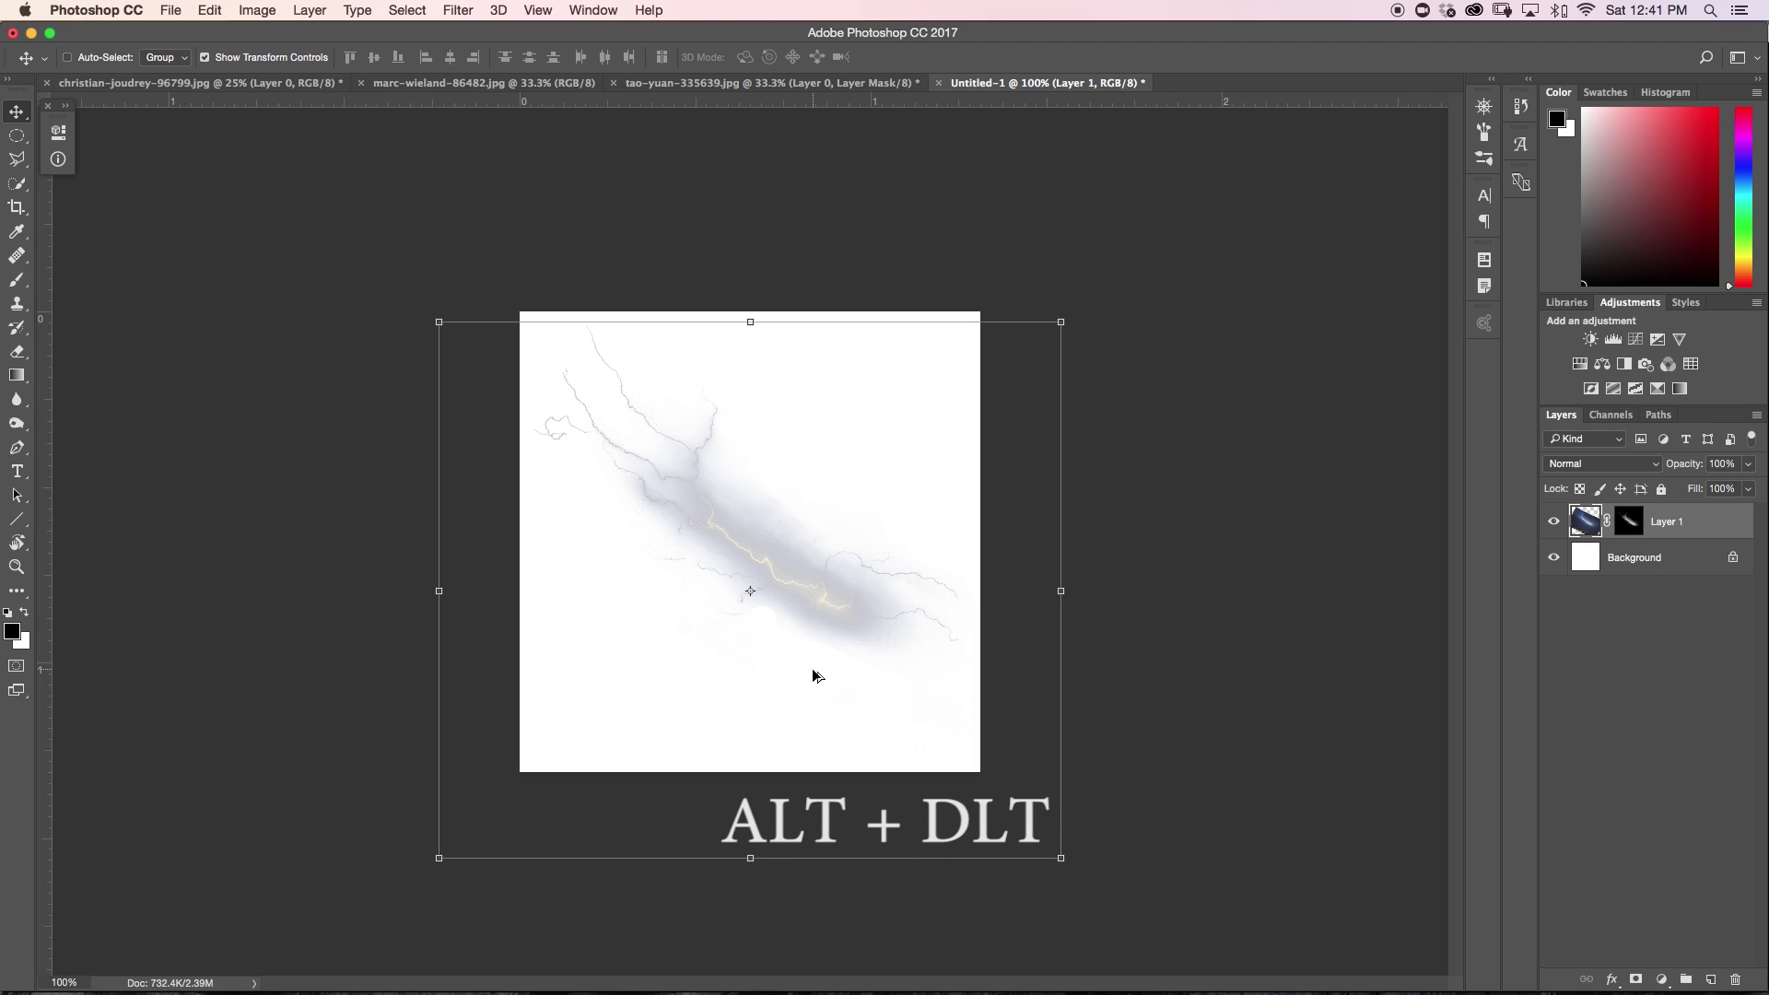
pyautogui.hotkey('alt', 'Delete')
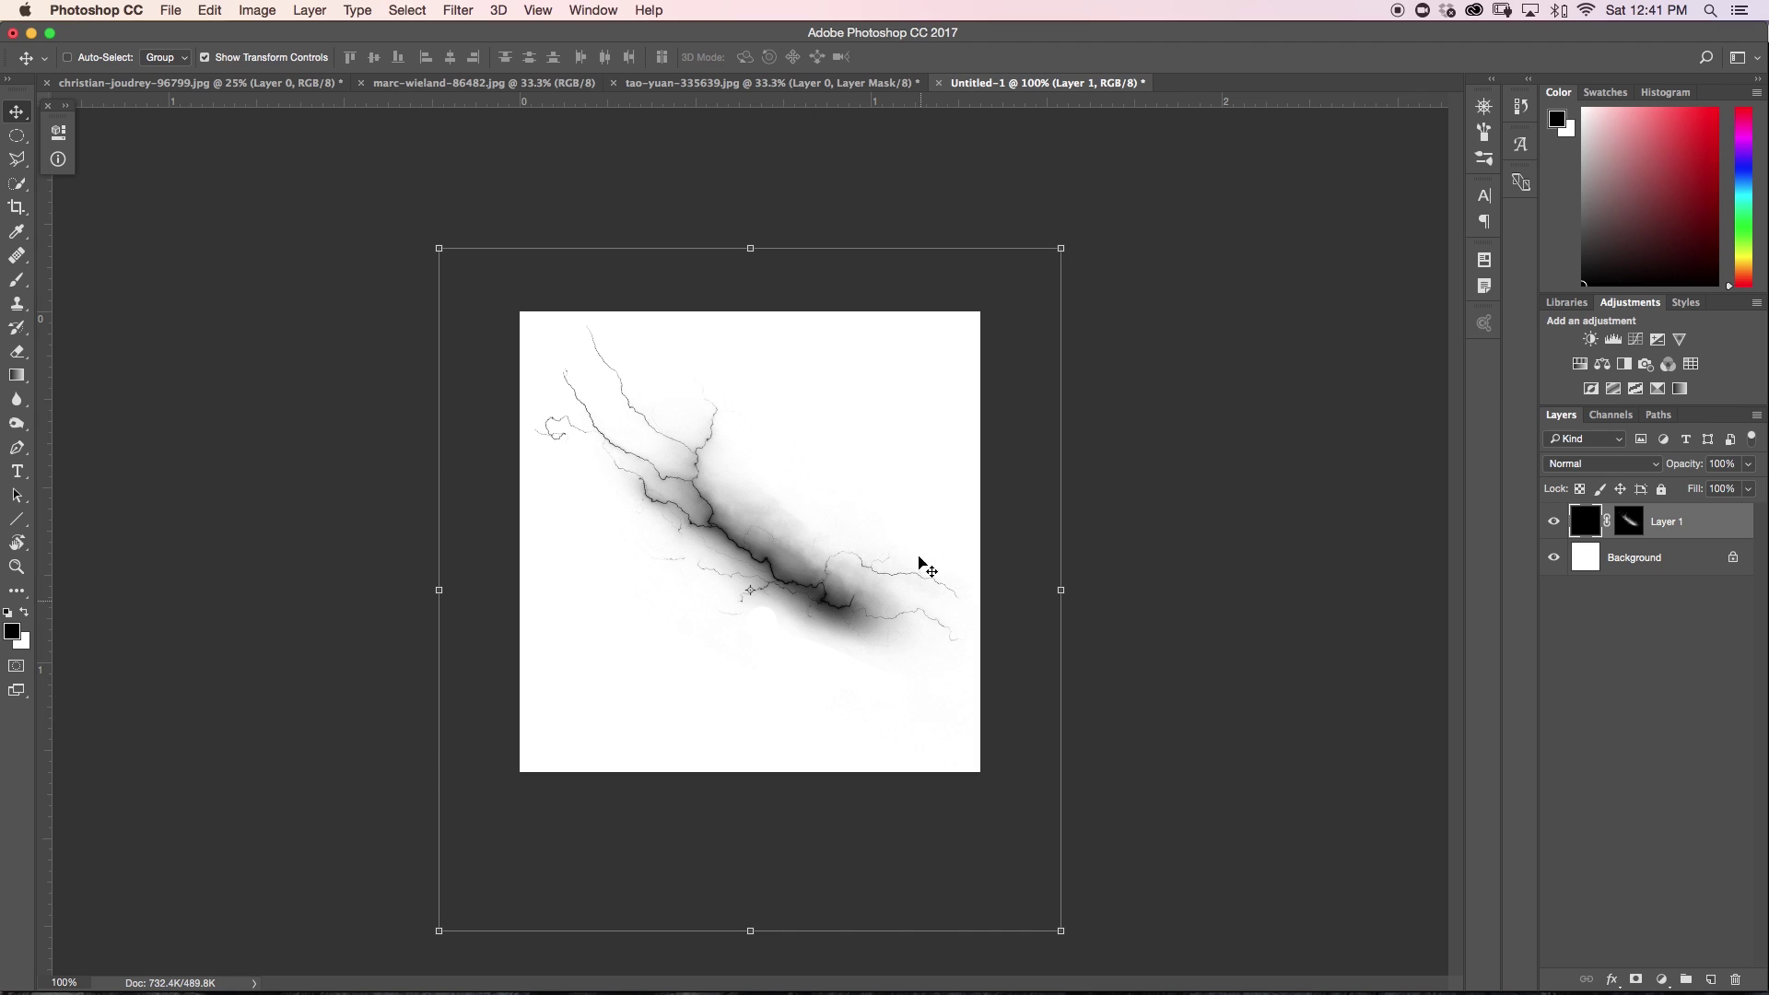
# Define the black lightning image as a brush preset named 'Lightning'.
pyautogui.click(210, 11)
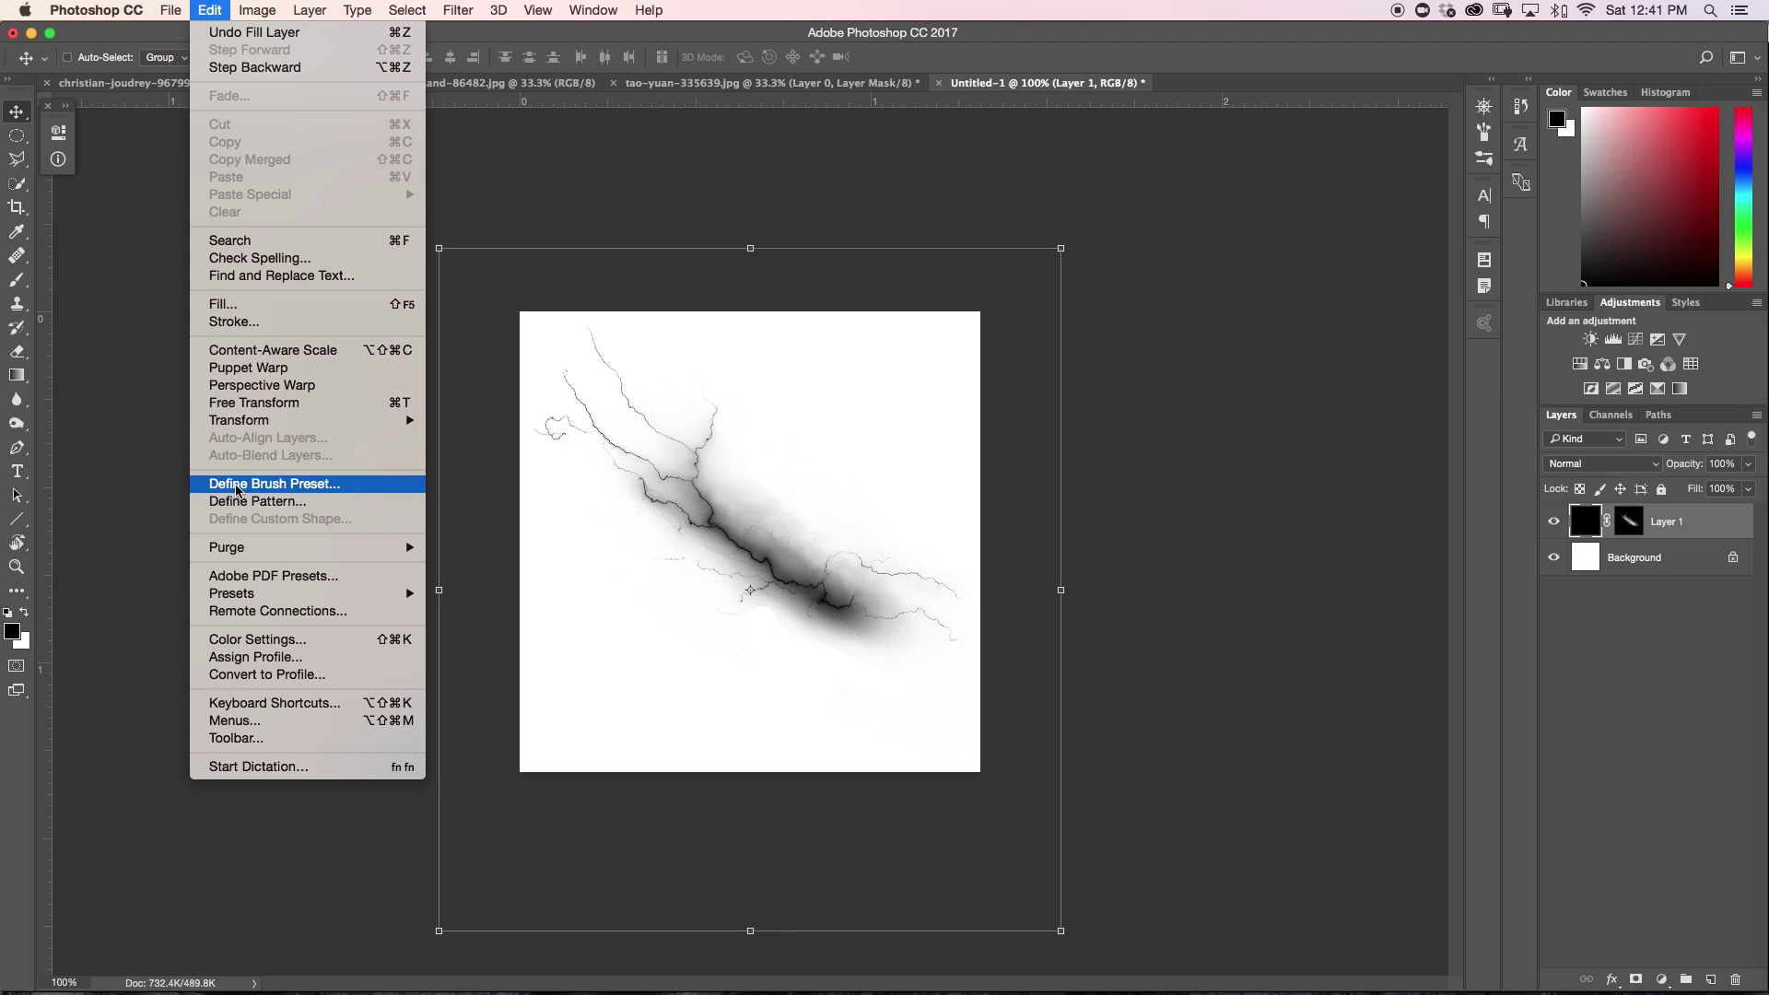
pyautogui.click(341, 489)
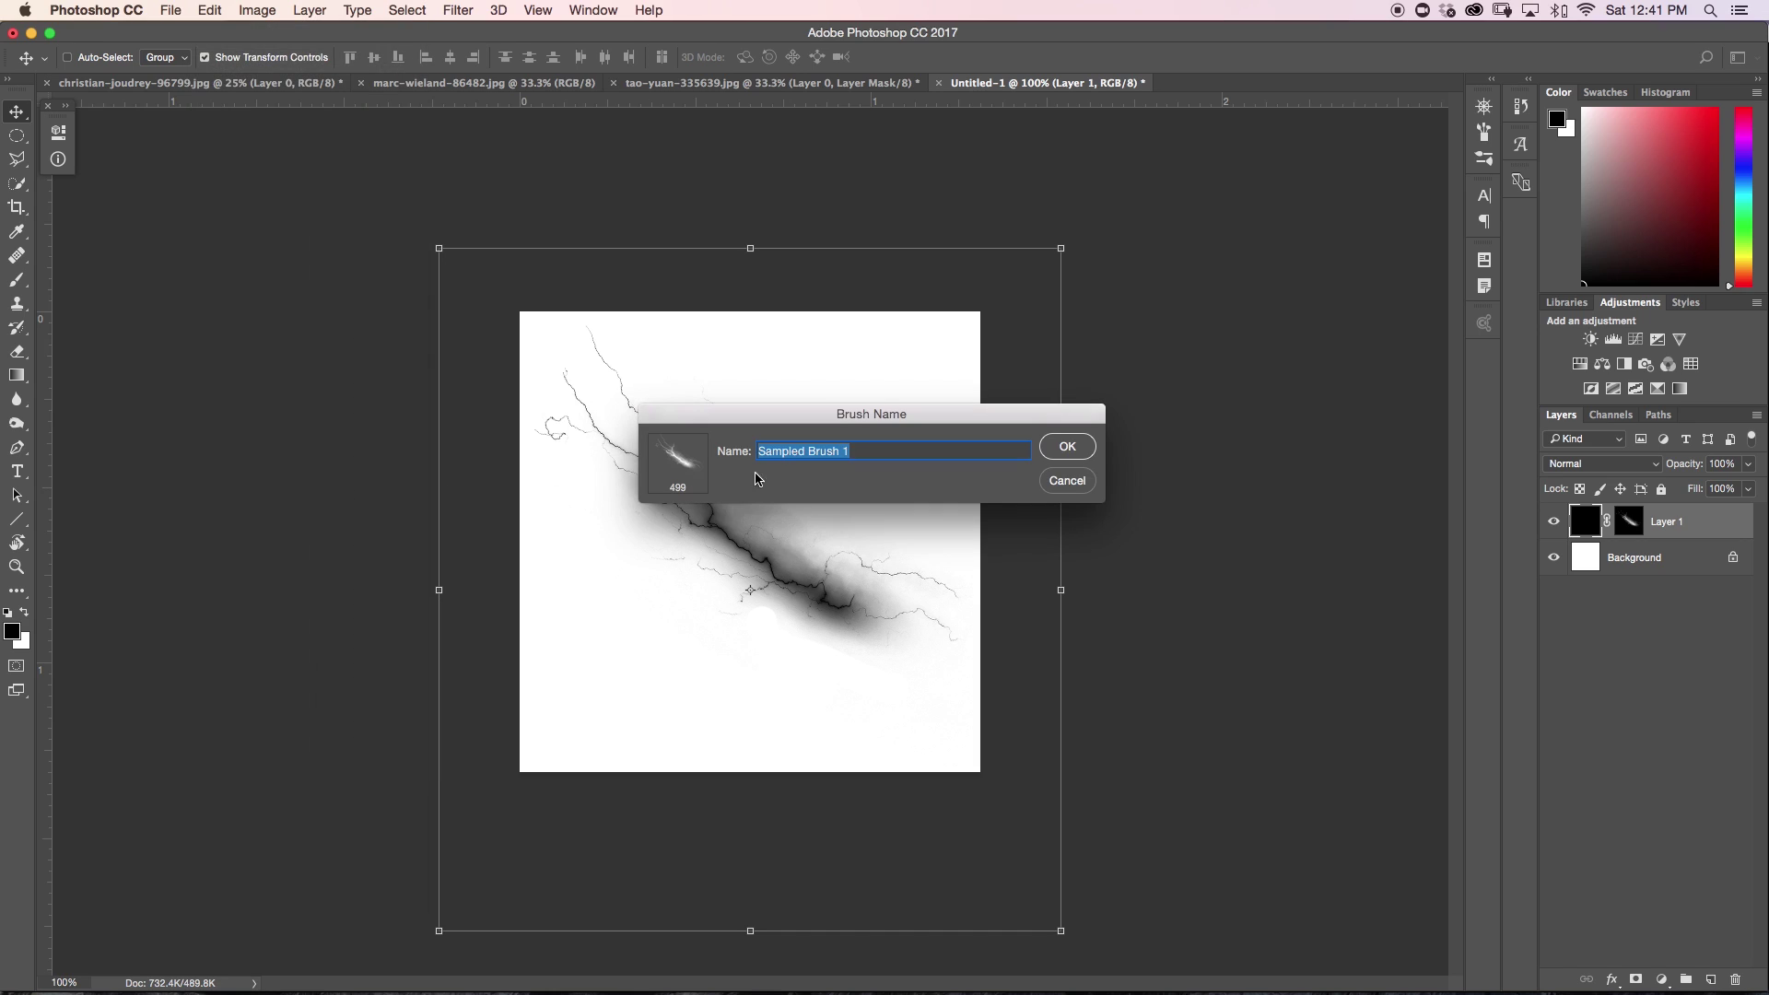
pyautogui.press('BackSpace')
pyautogui.click(1088, 450)
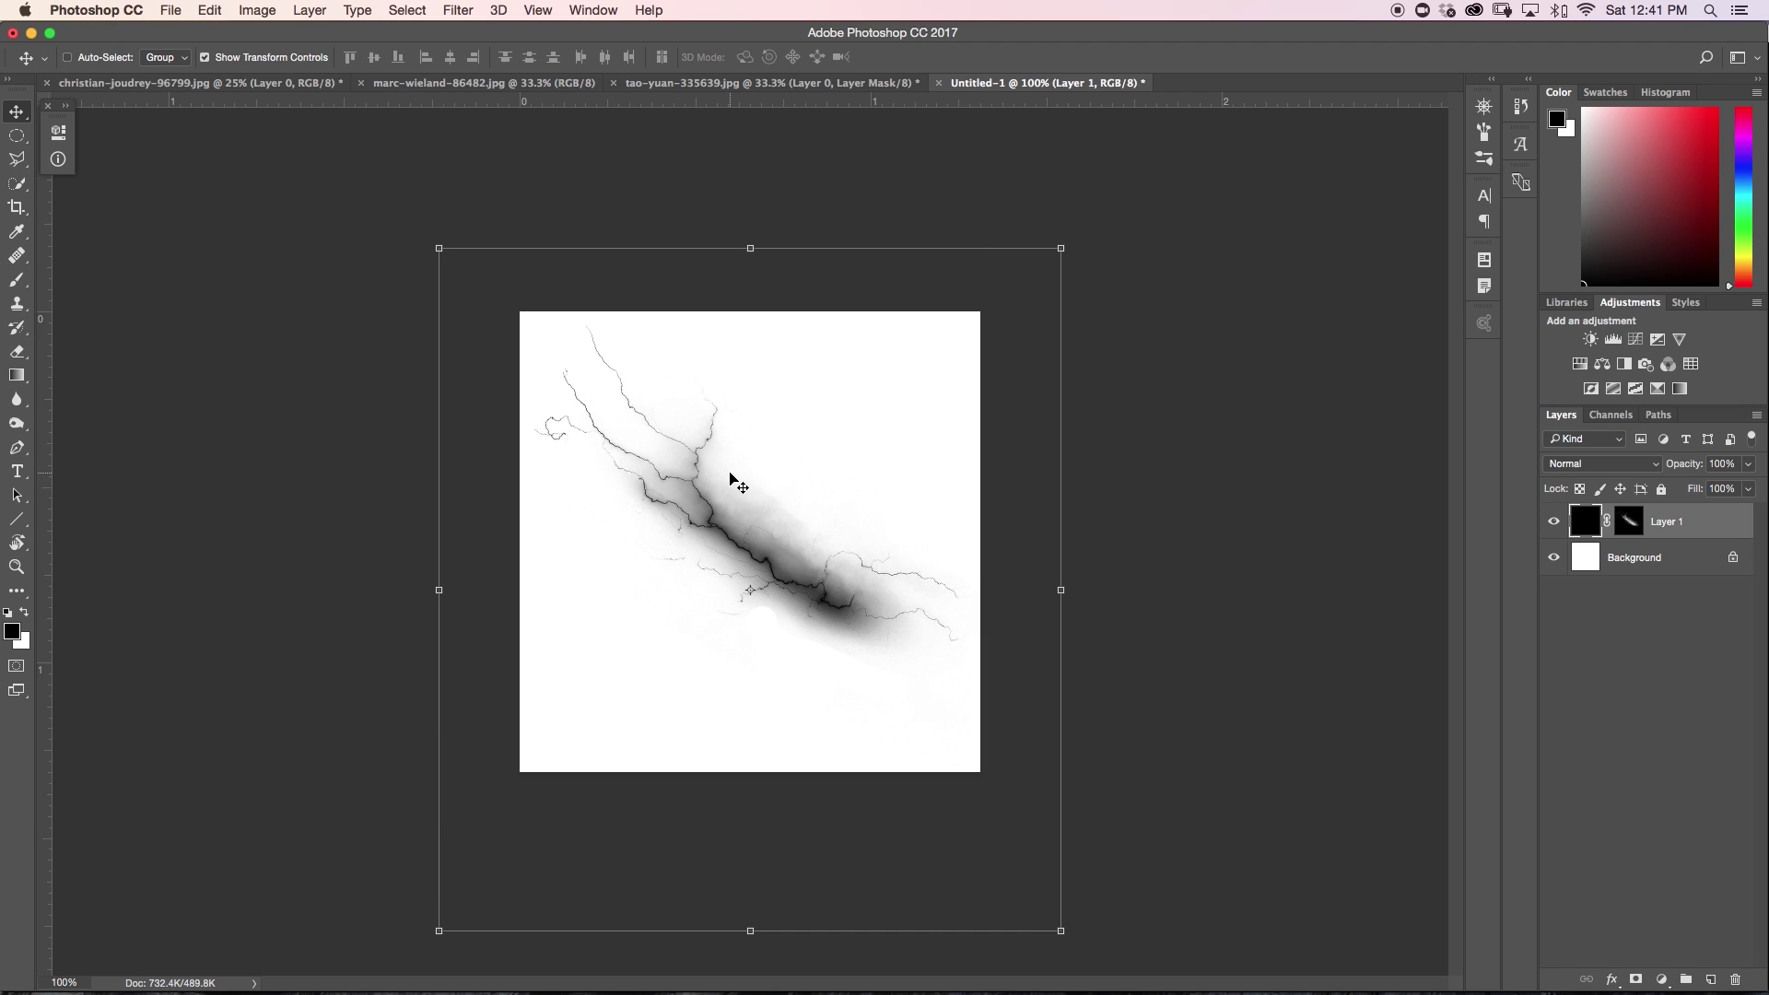
# On the storm-cloud photo, select the Lightning brush at 1284 px with white foreground.
pyautogui.click(476, 85)
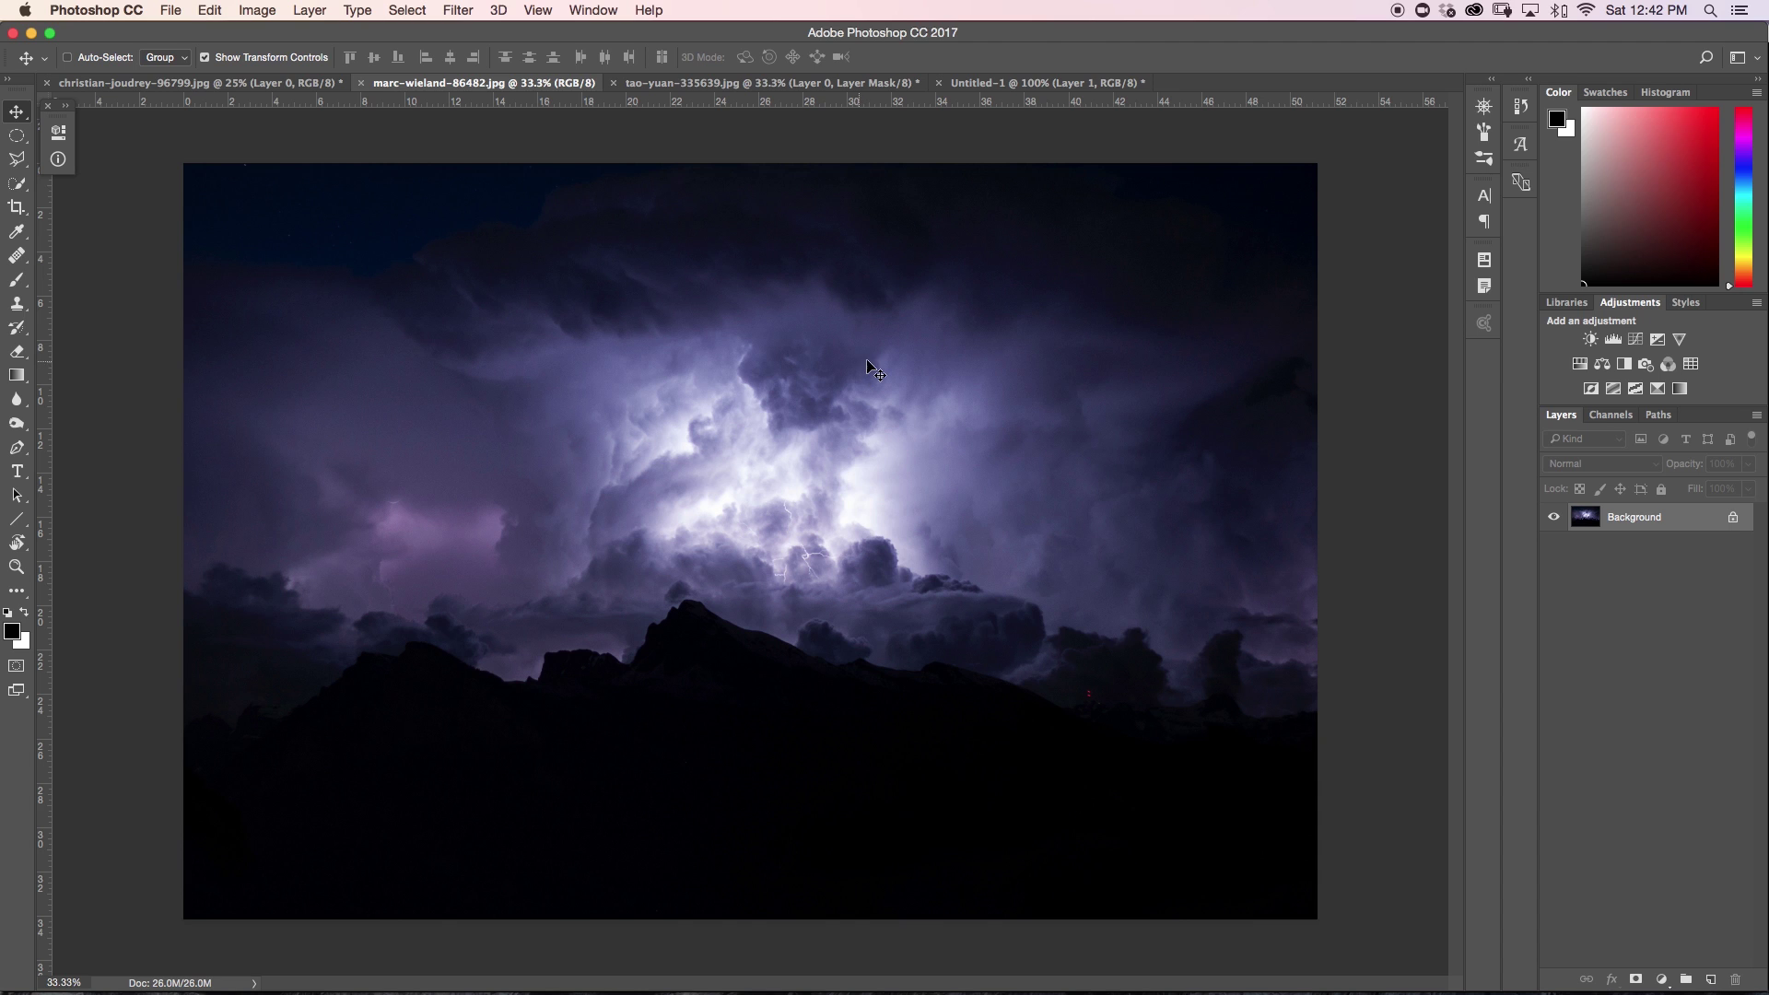
pyautogui.press('b')
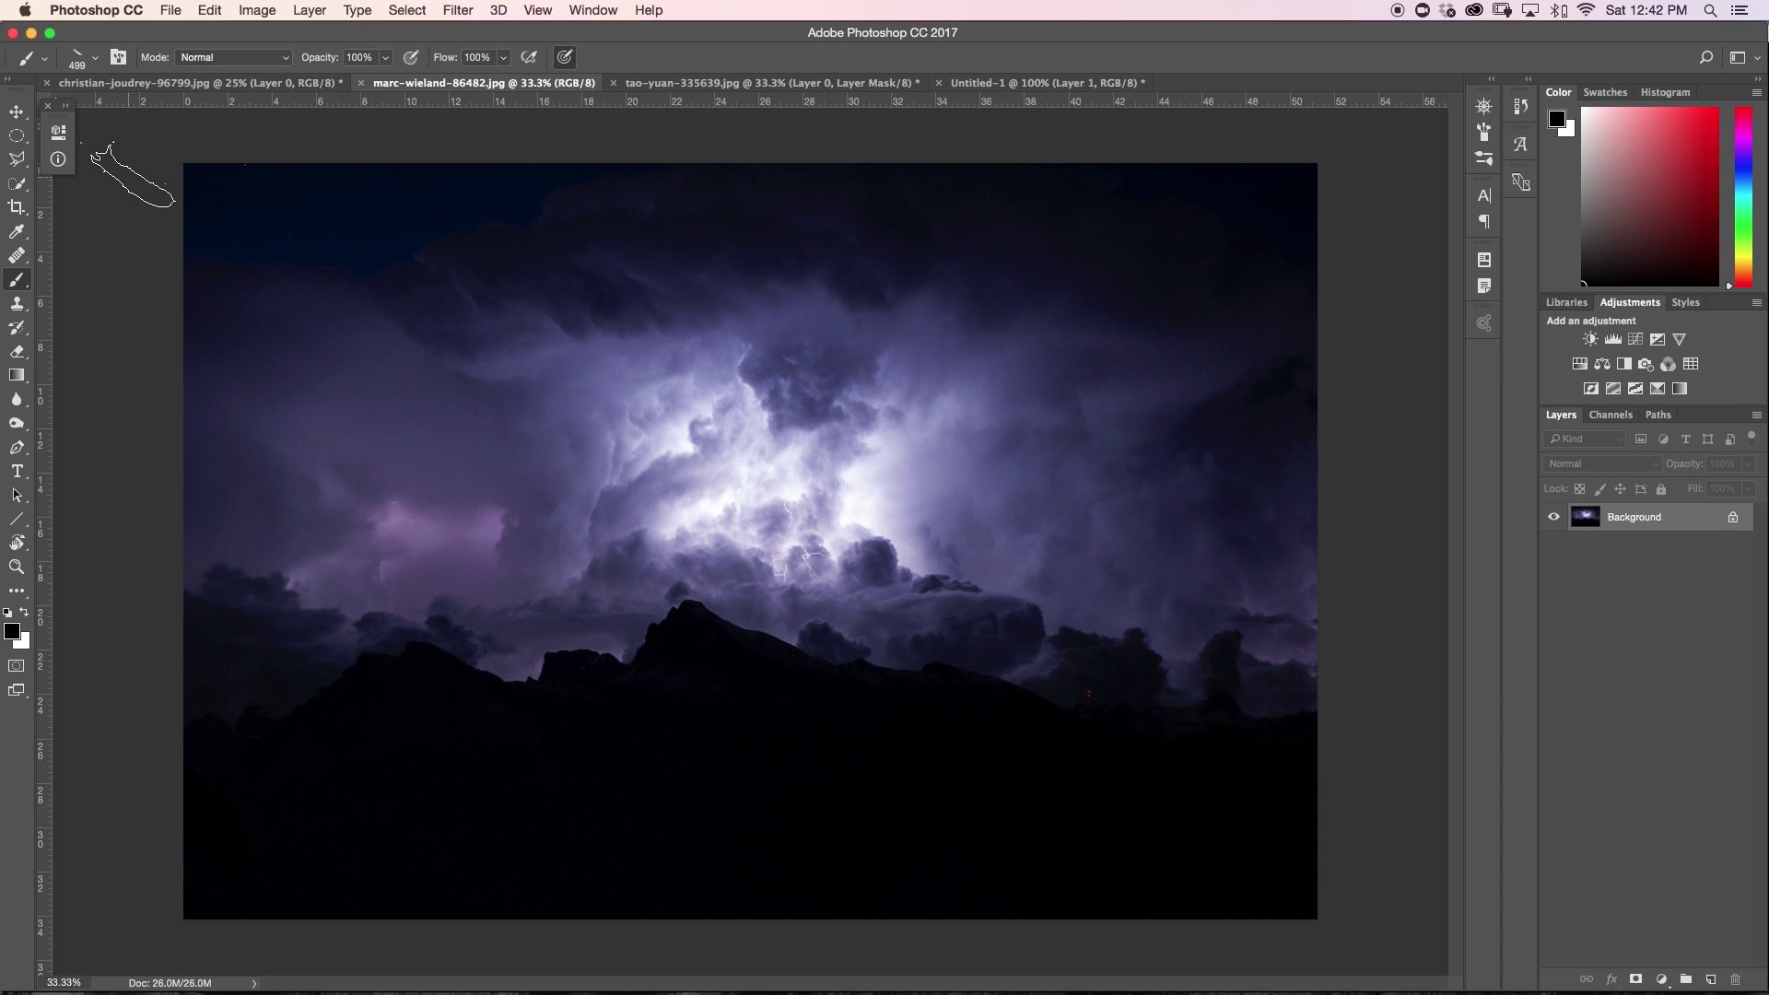
pyautogui.click(95, 57)
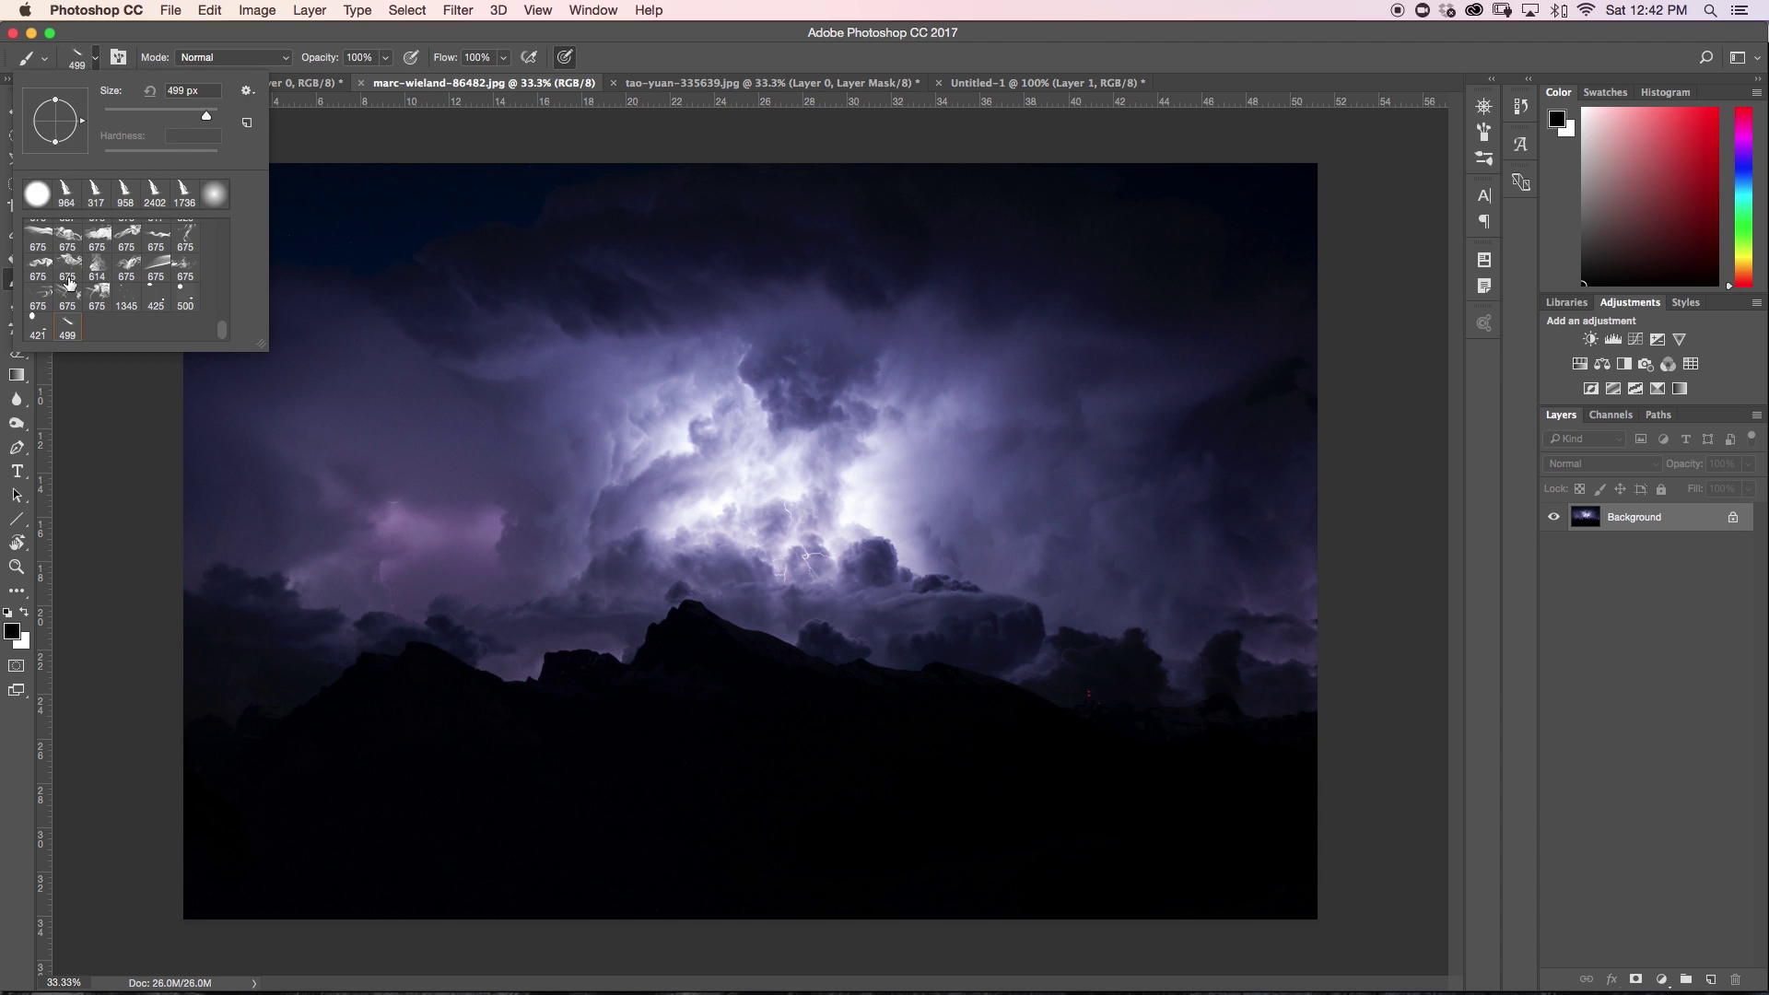
pyautogui.click(83, 432)
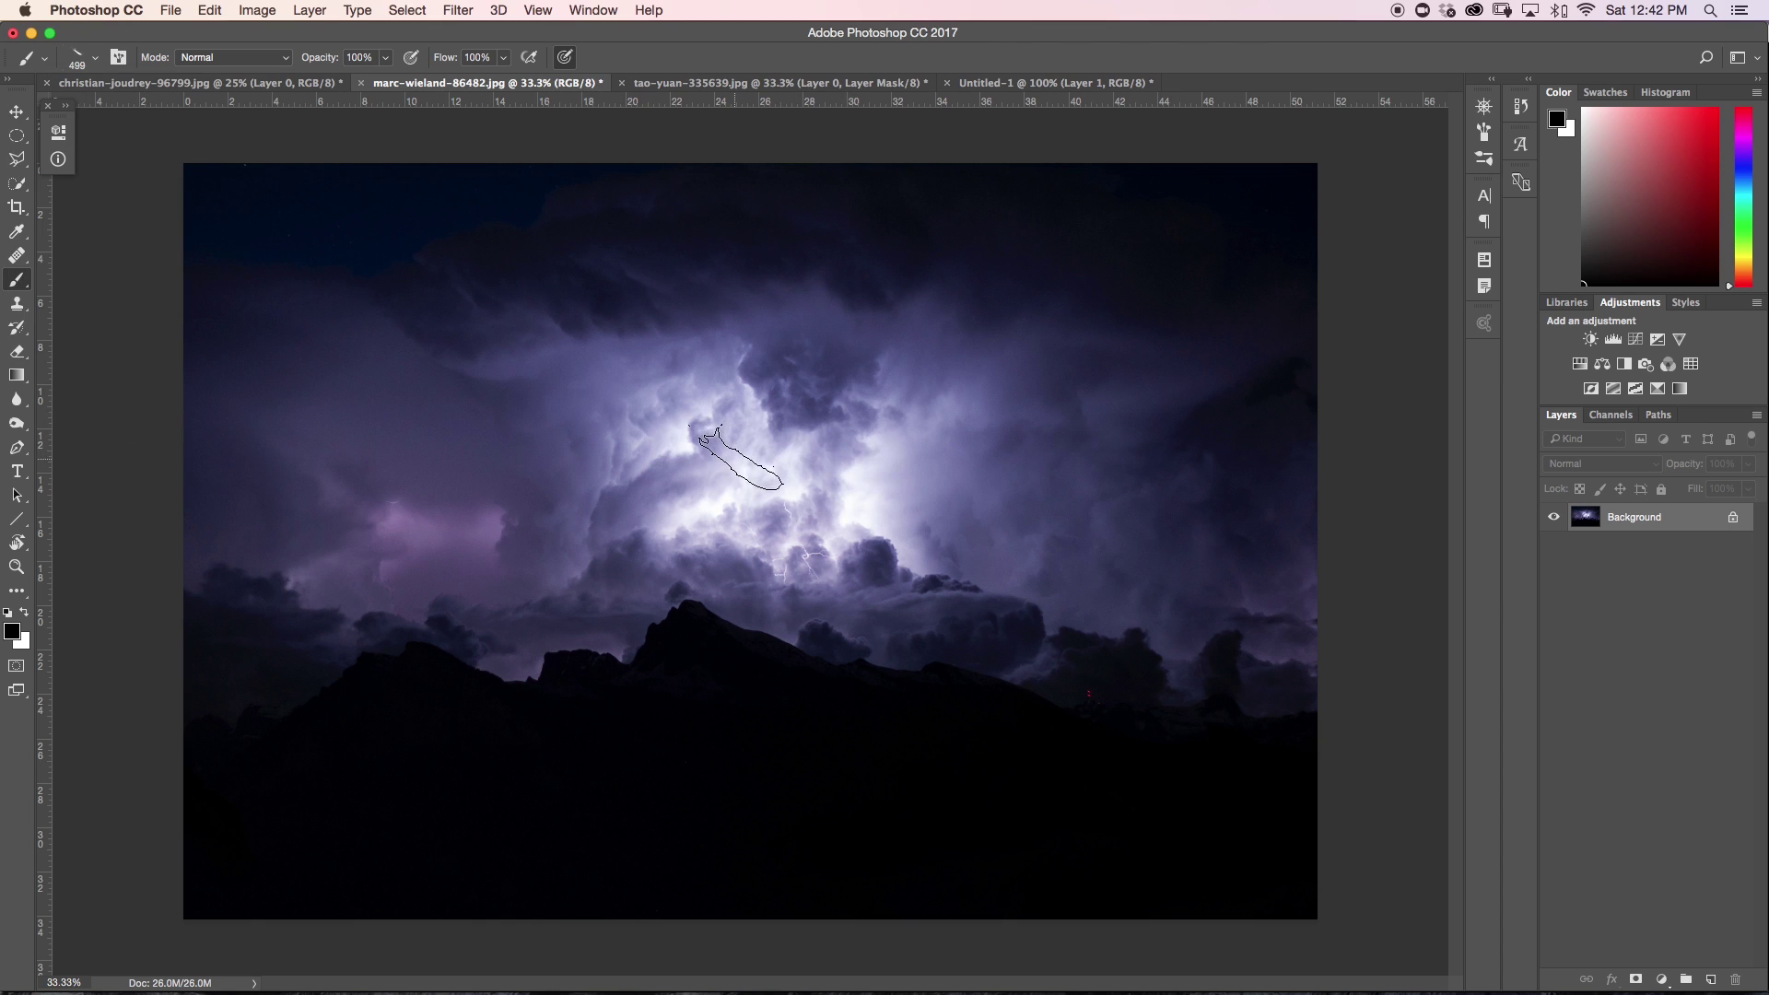
pyautogui.moveTo(727, 472); pyautogui.dragTo(827, 442)
pyautogui.press('x')
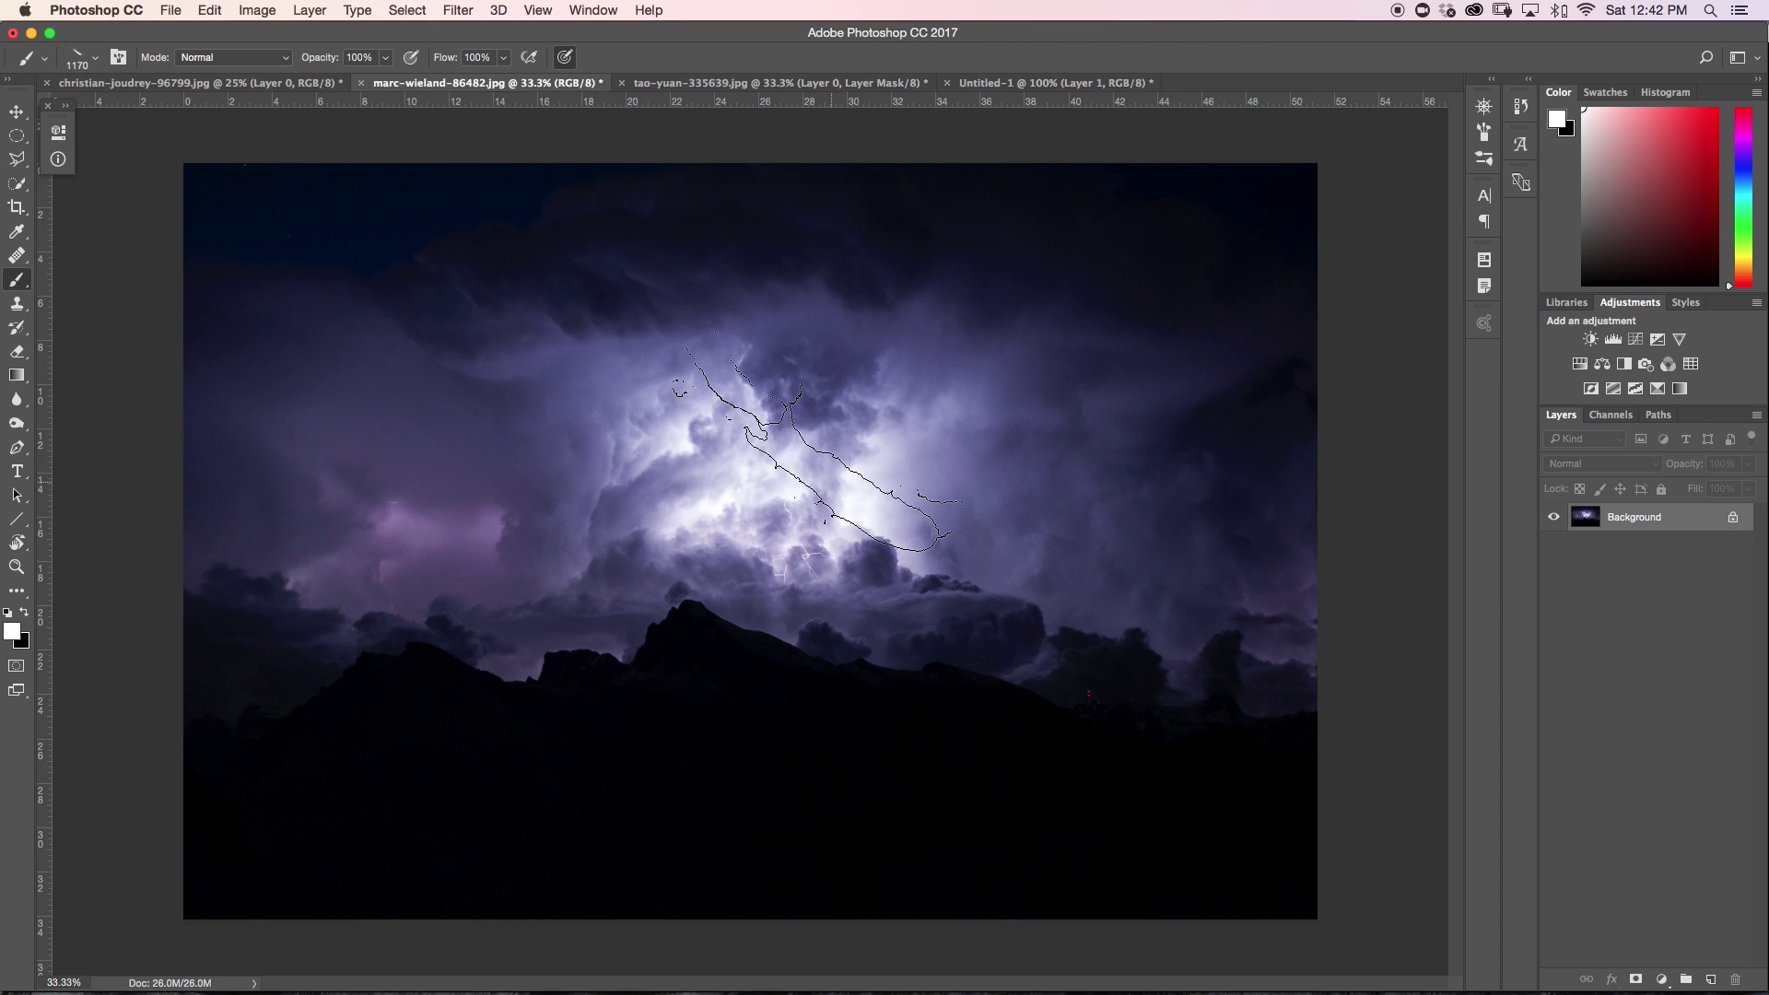
pyautogui.moveTo(771, 514); pyautogui.dragTo(811, 505)
# Stamp seven white lightning bolts across the clouds.
pyautogui.click(600, 412)
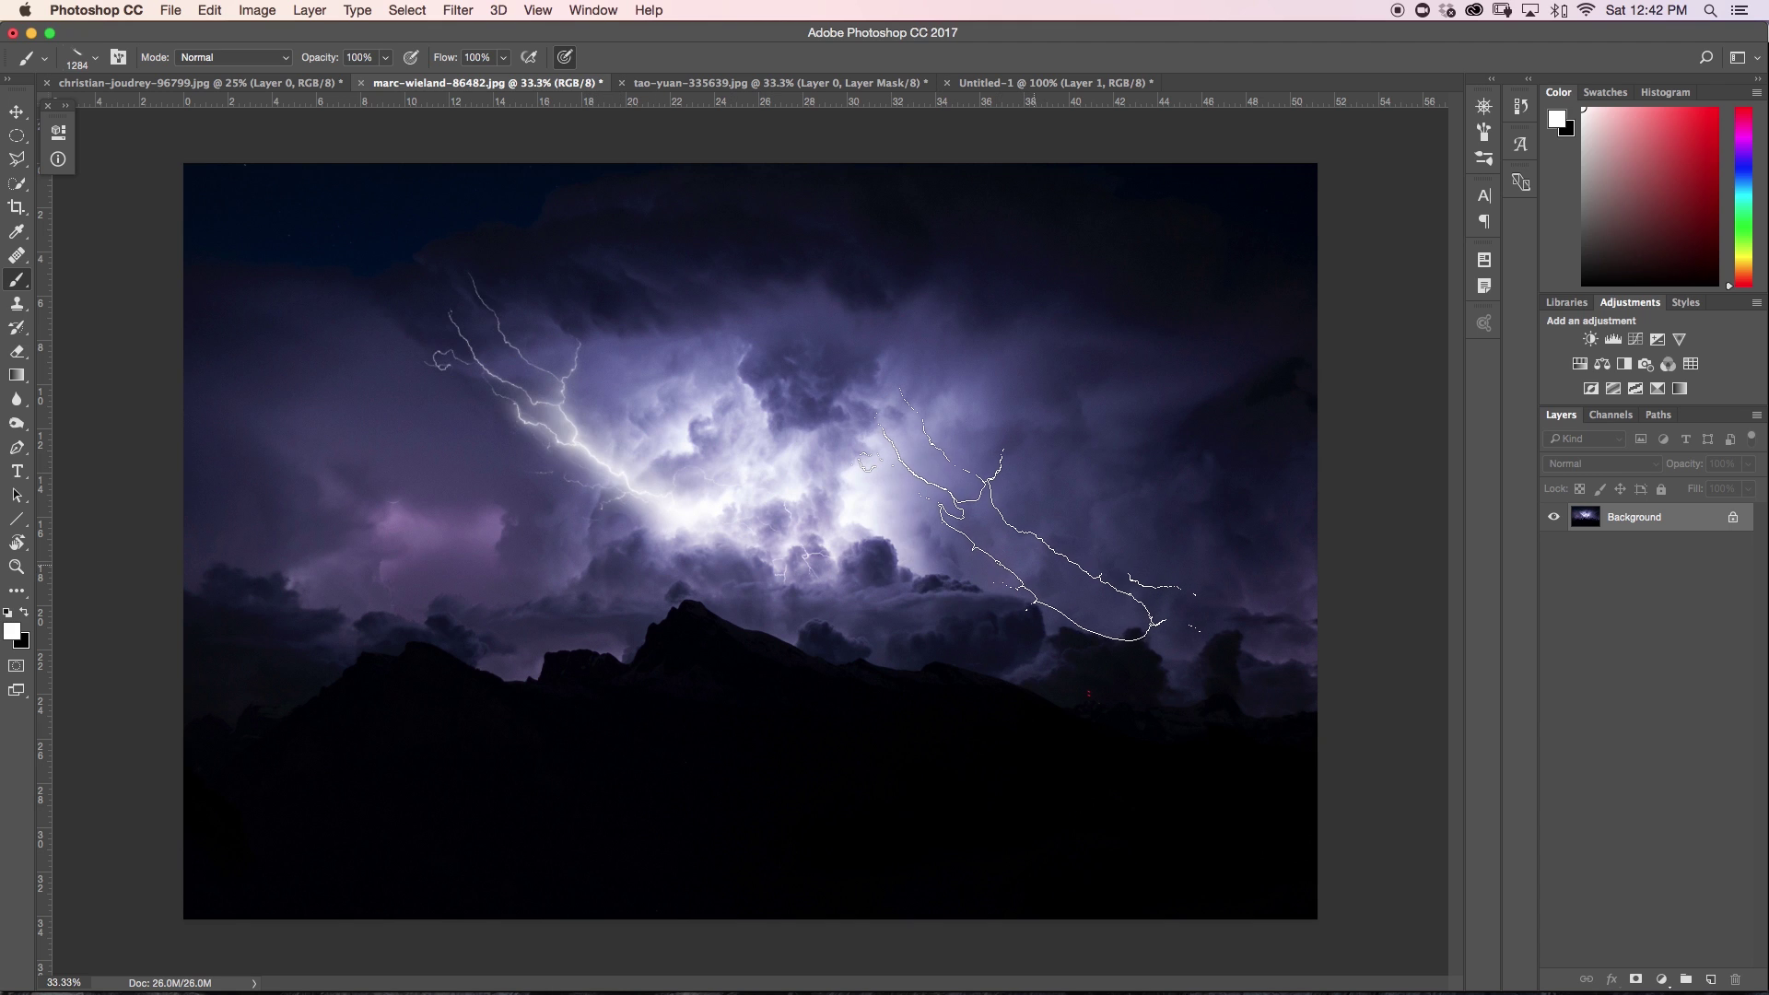
pyautogui.click(1078, 456)
pyautogui.click(1147, 334)
pyautogui.click(751, 513)
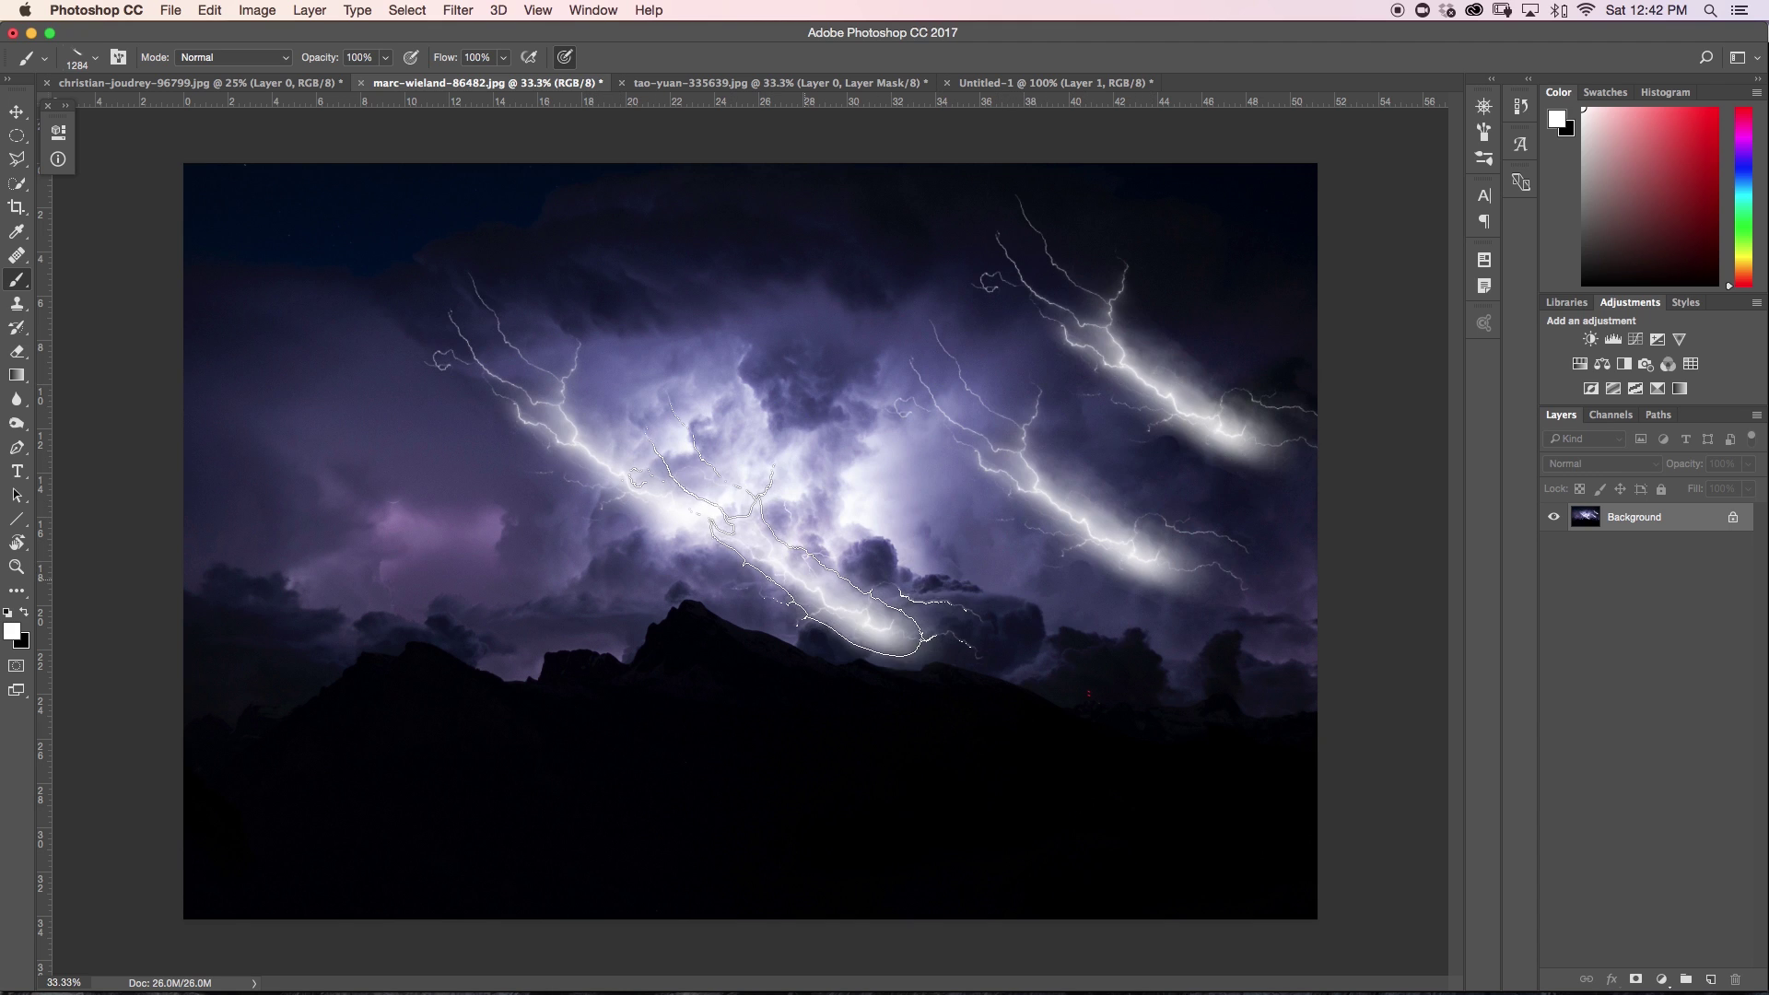
pyautogui.click(512, 665)
pyautogui.click(327, 463)
pyautogui.click(844, 771)
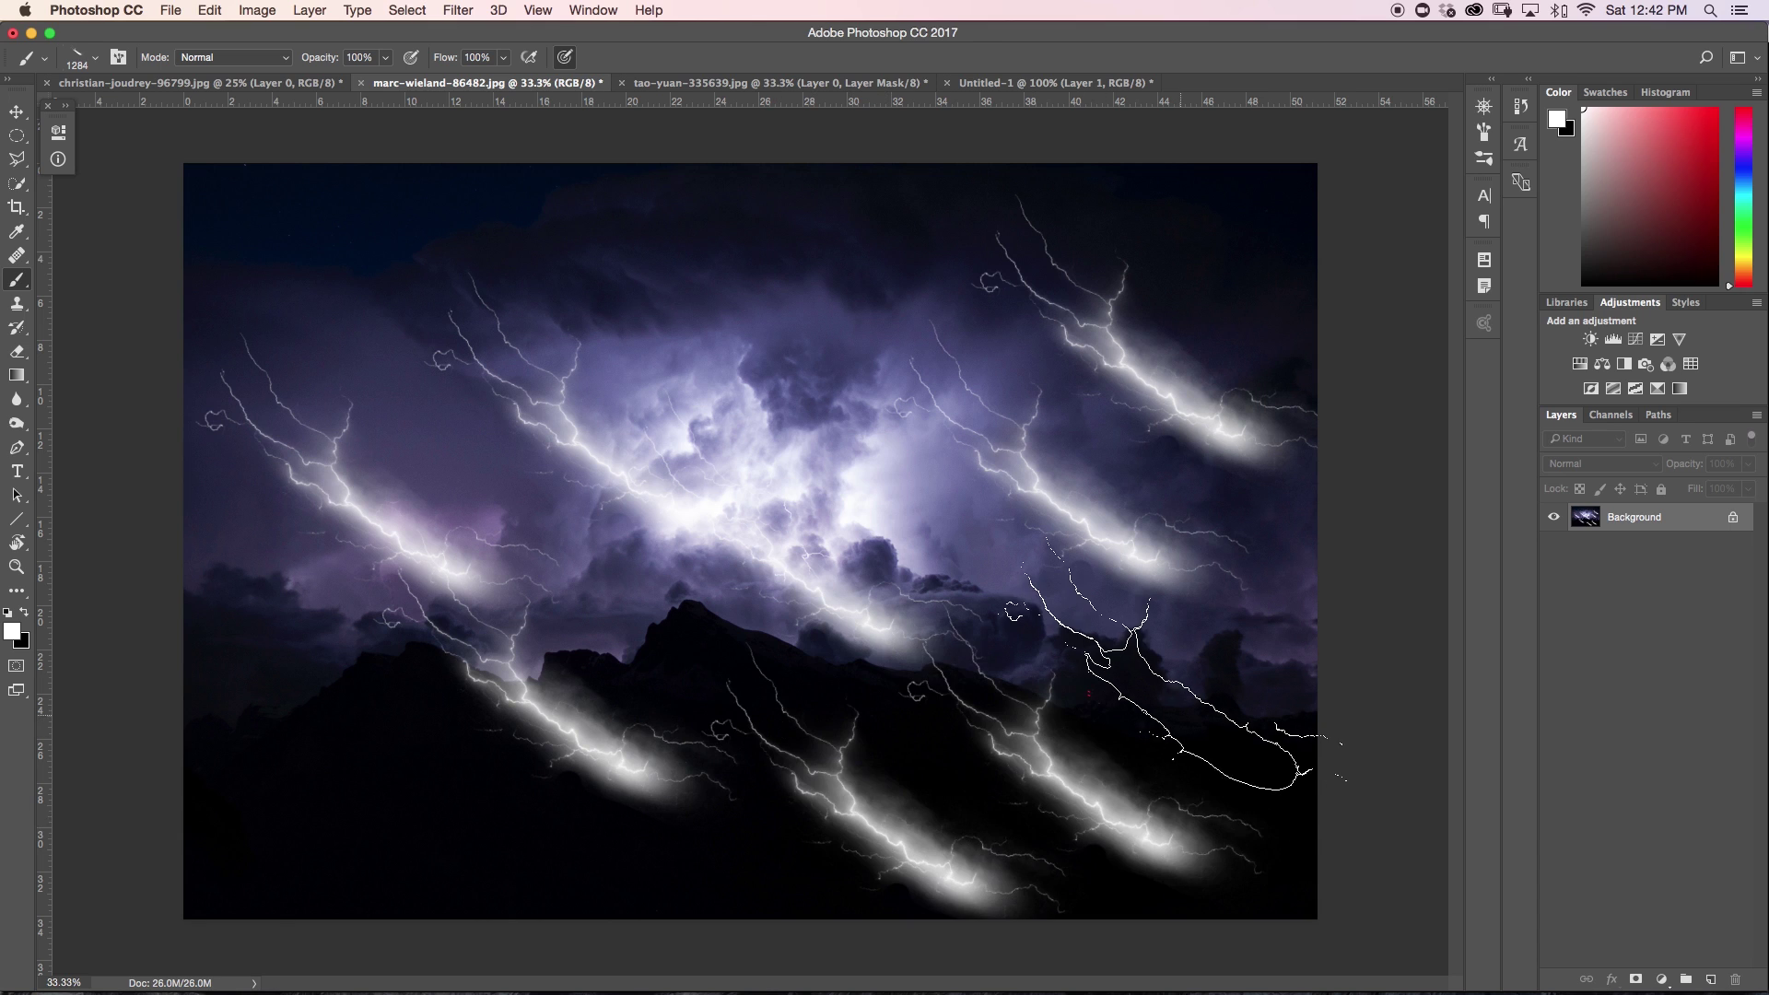
# Undo all the trial lightning stamps.
pyautogui.press('super+z')
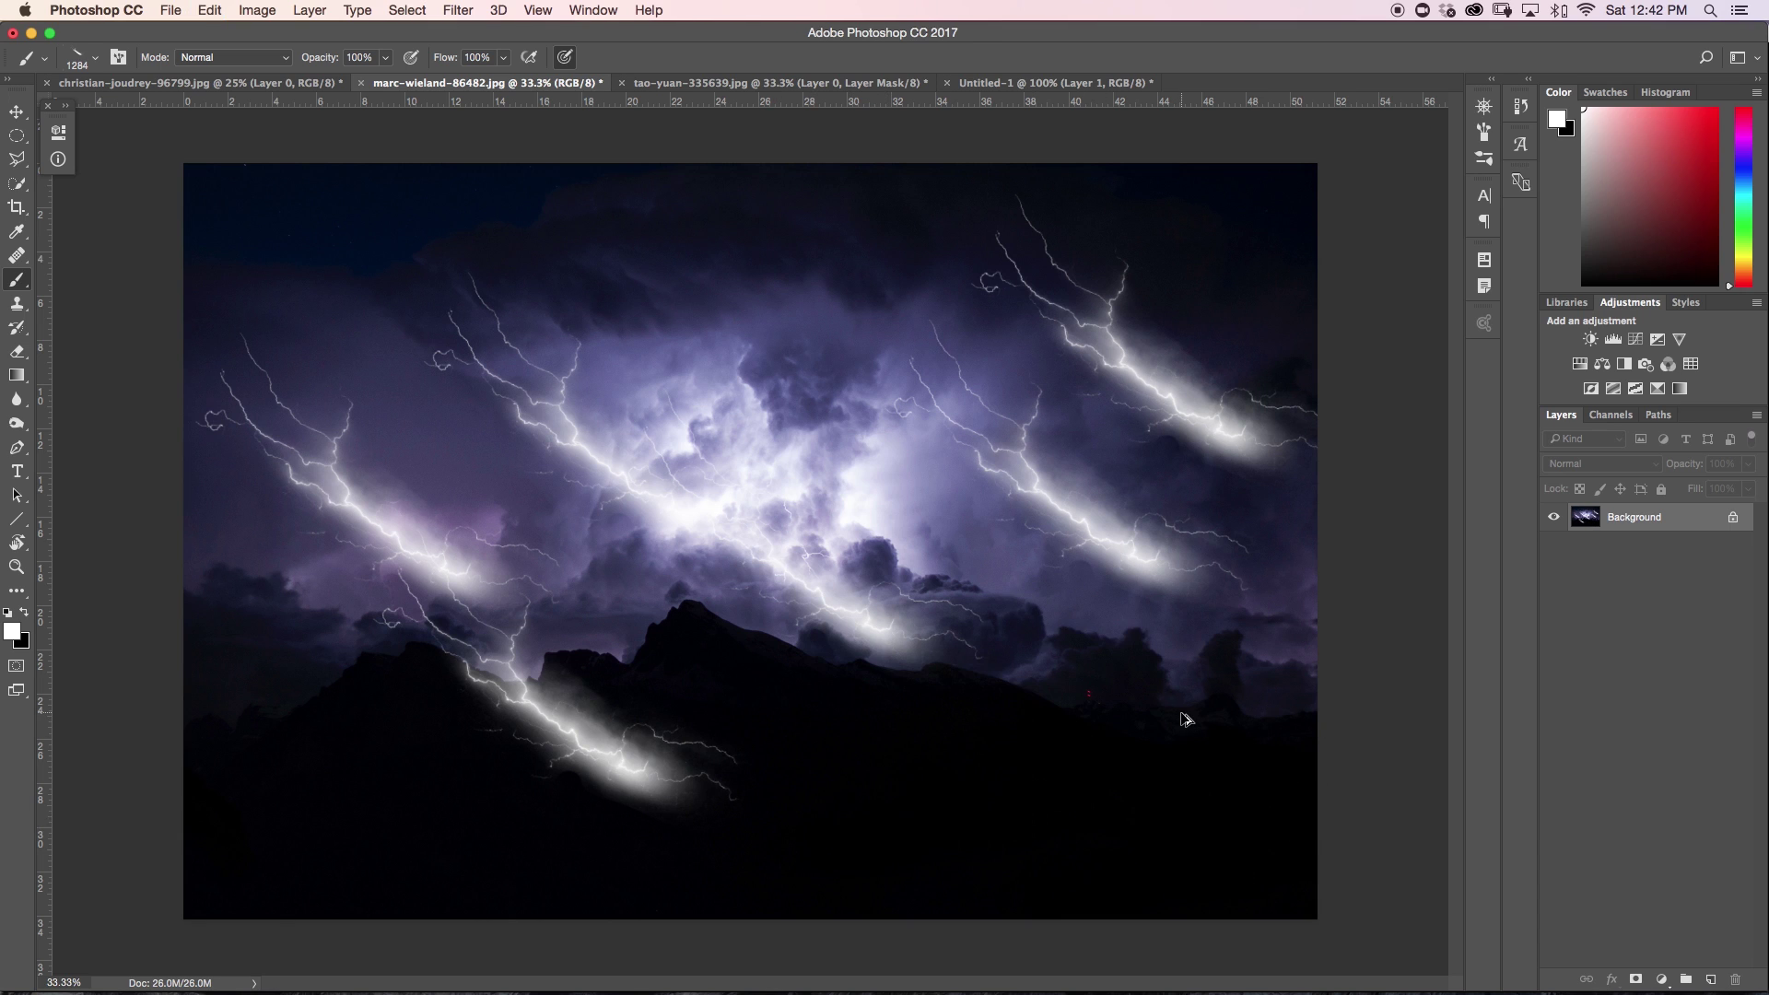
pyautogui.press('alt+super+z')
pyautogui.press('alt+super+z')
pyautogui.press('alt+super+z')
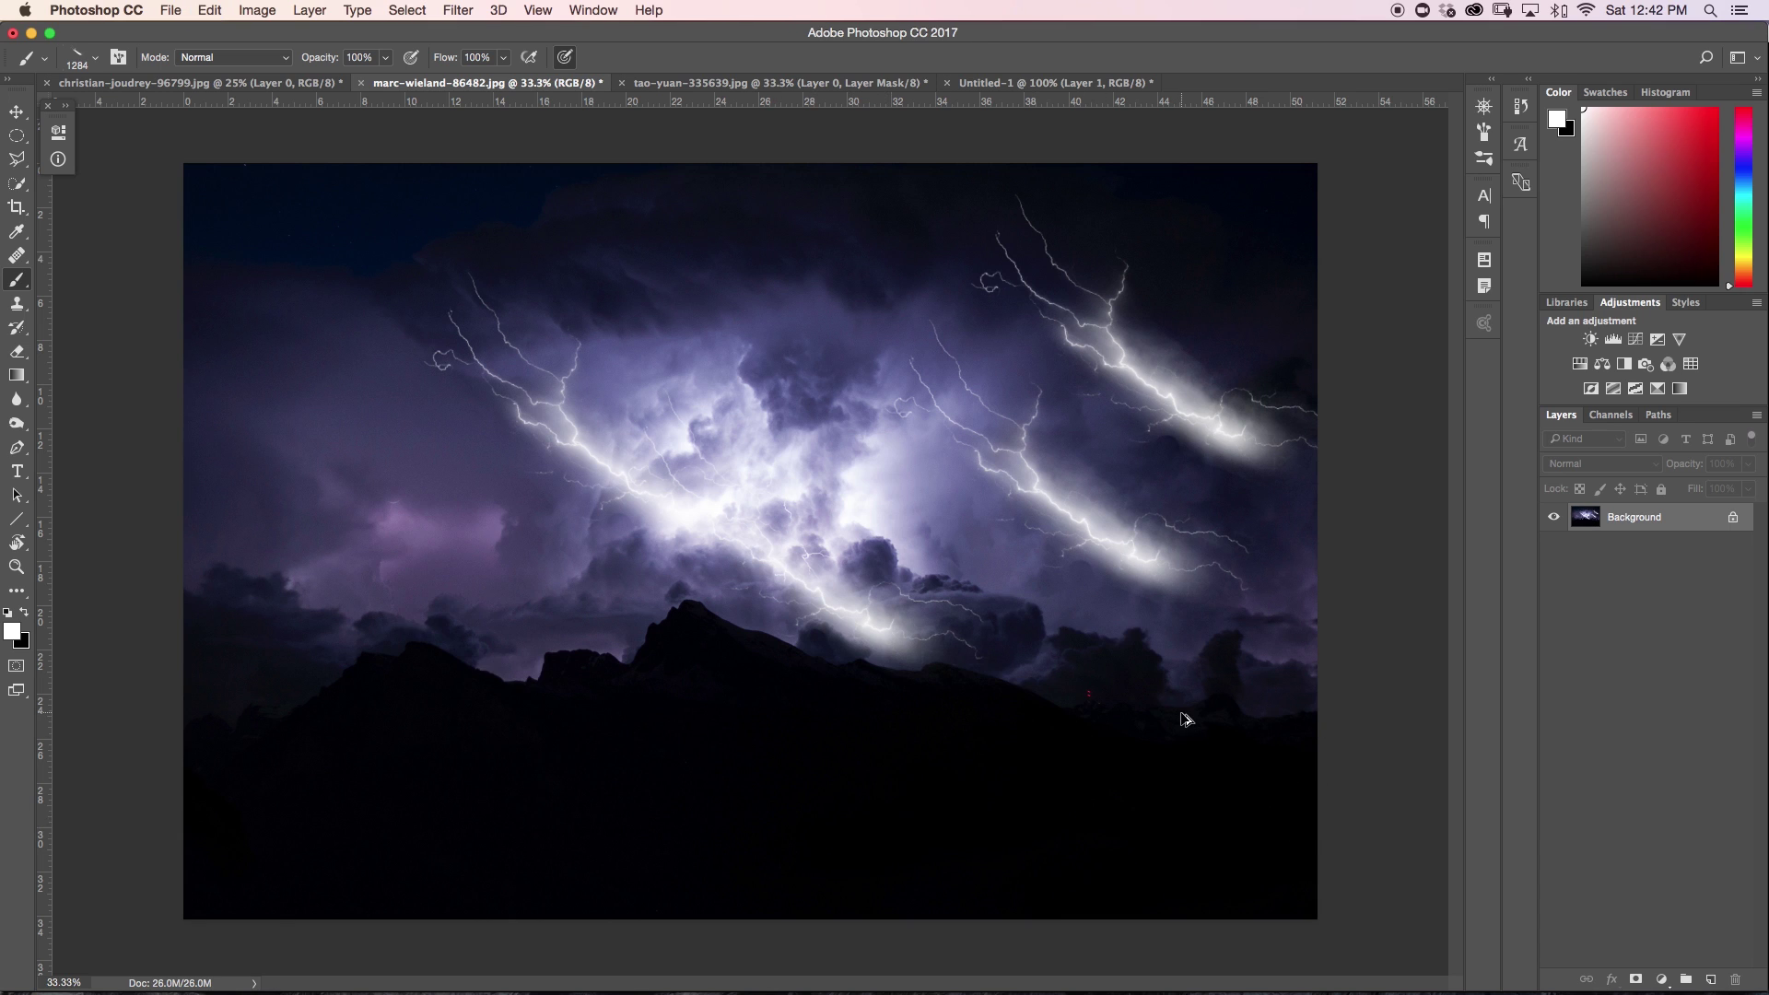
pyautogui.press('alt+super+z')
pyautogui.press('alt+super+z')
pyautogui.press('alt+super+z')
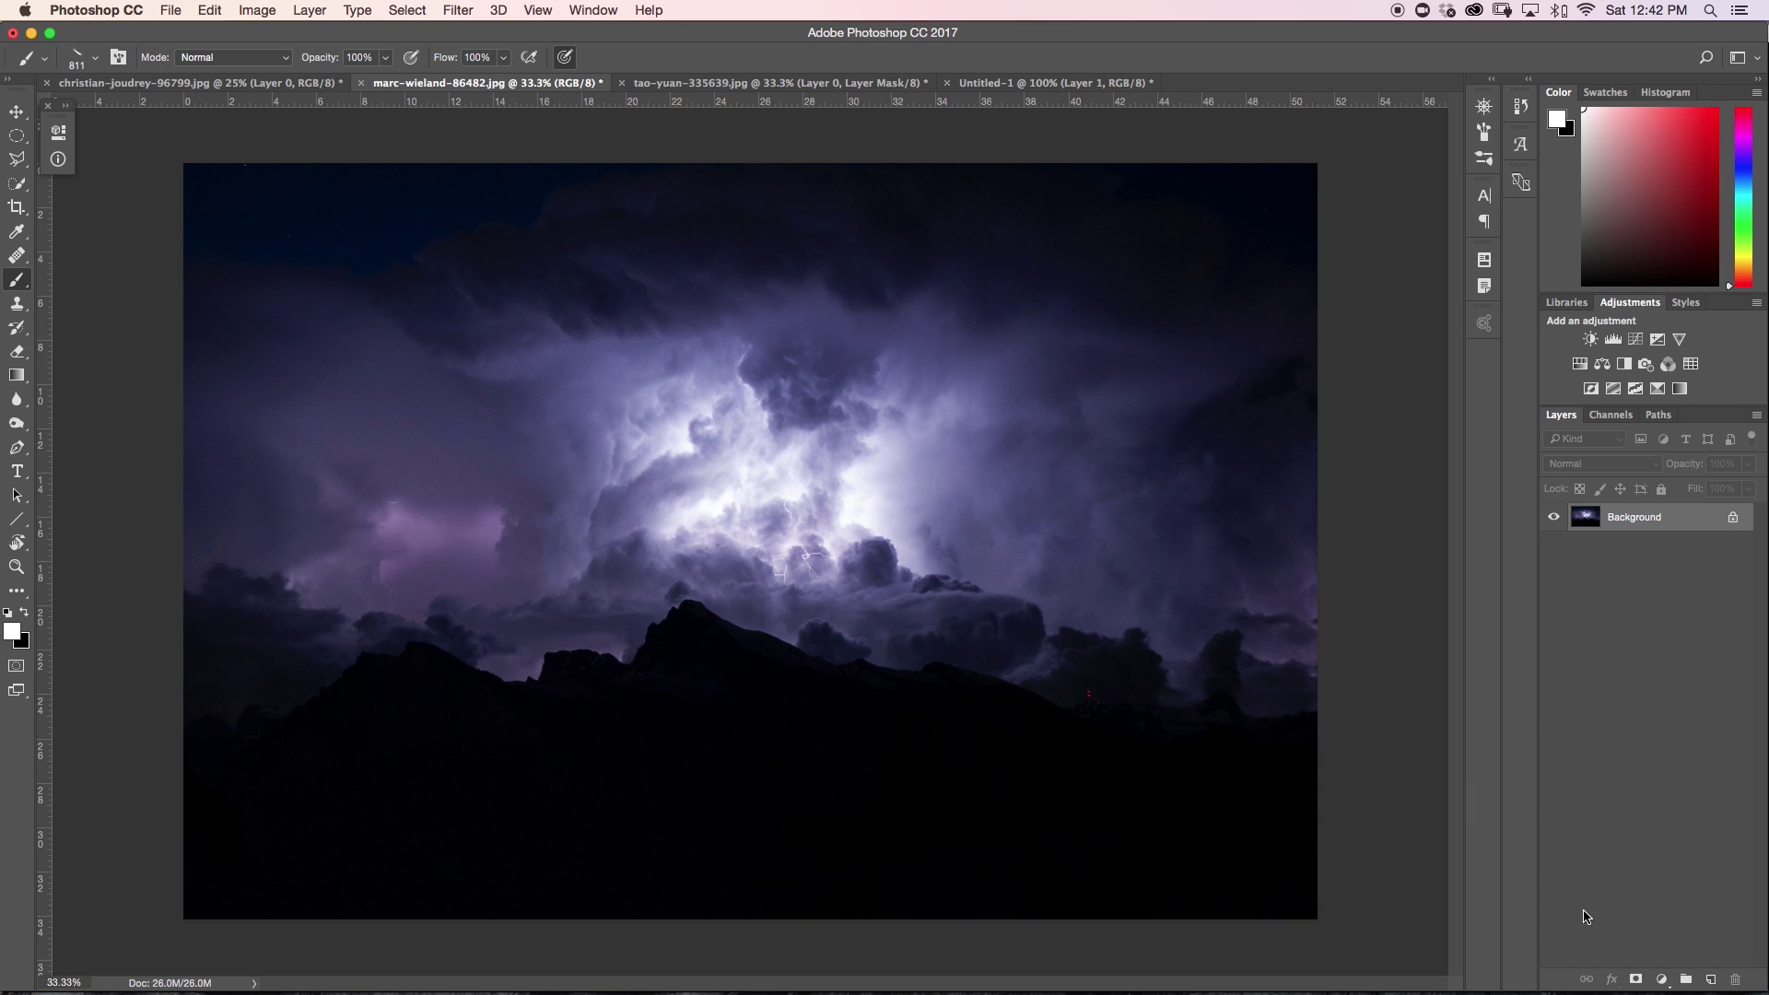
# Add a new layer and stamp a 942 px white lightning bolt on it.
pyautogui.click(1711, 981)
pyautogui.moveTo(648, 509); pyautogui.dragTo(714, 507)
pyautogui.click(618, 480)
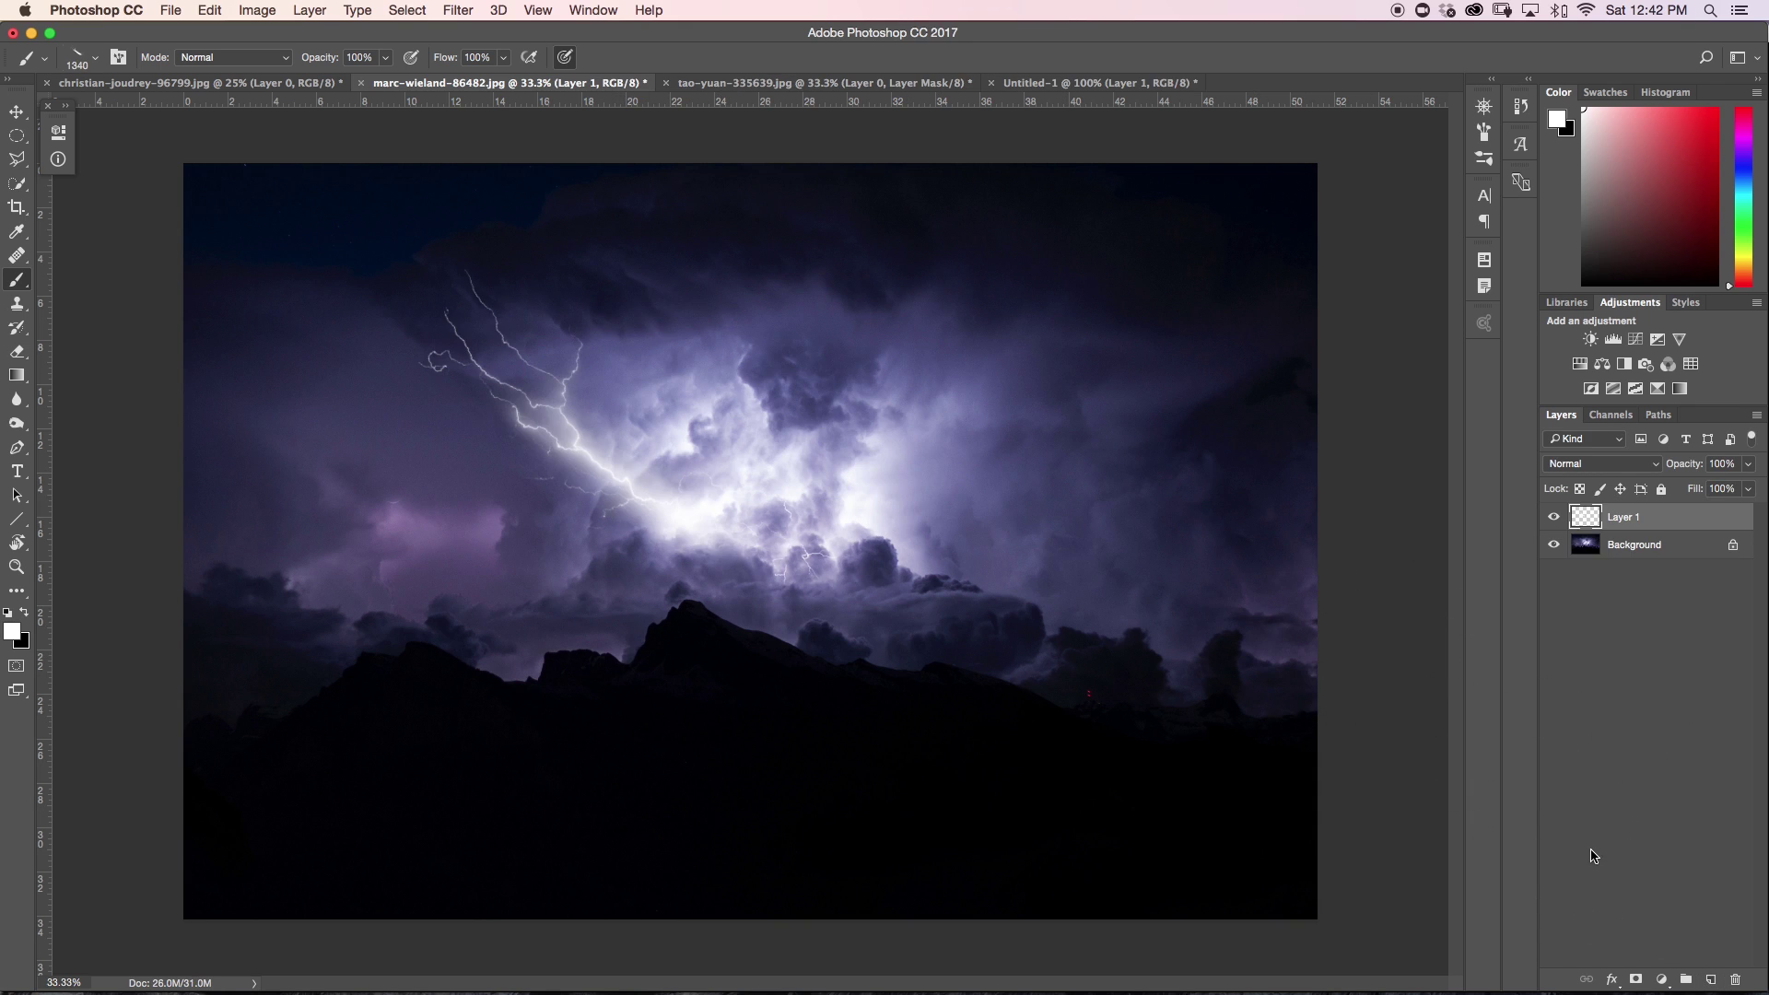
pyautogui.press('super+z')
pyautogui.moveTo(599, 474); pyautogui.dragTo(599, 479)
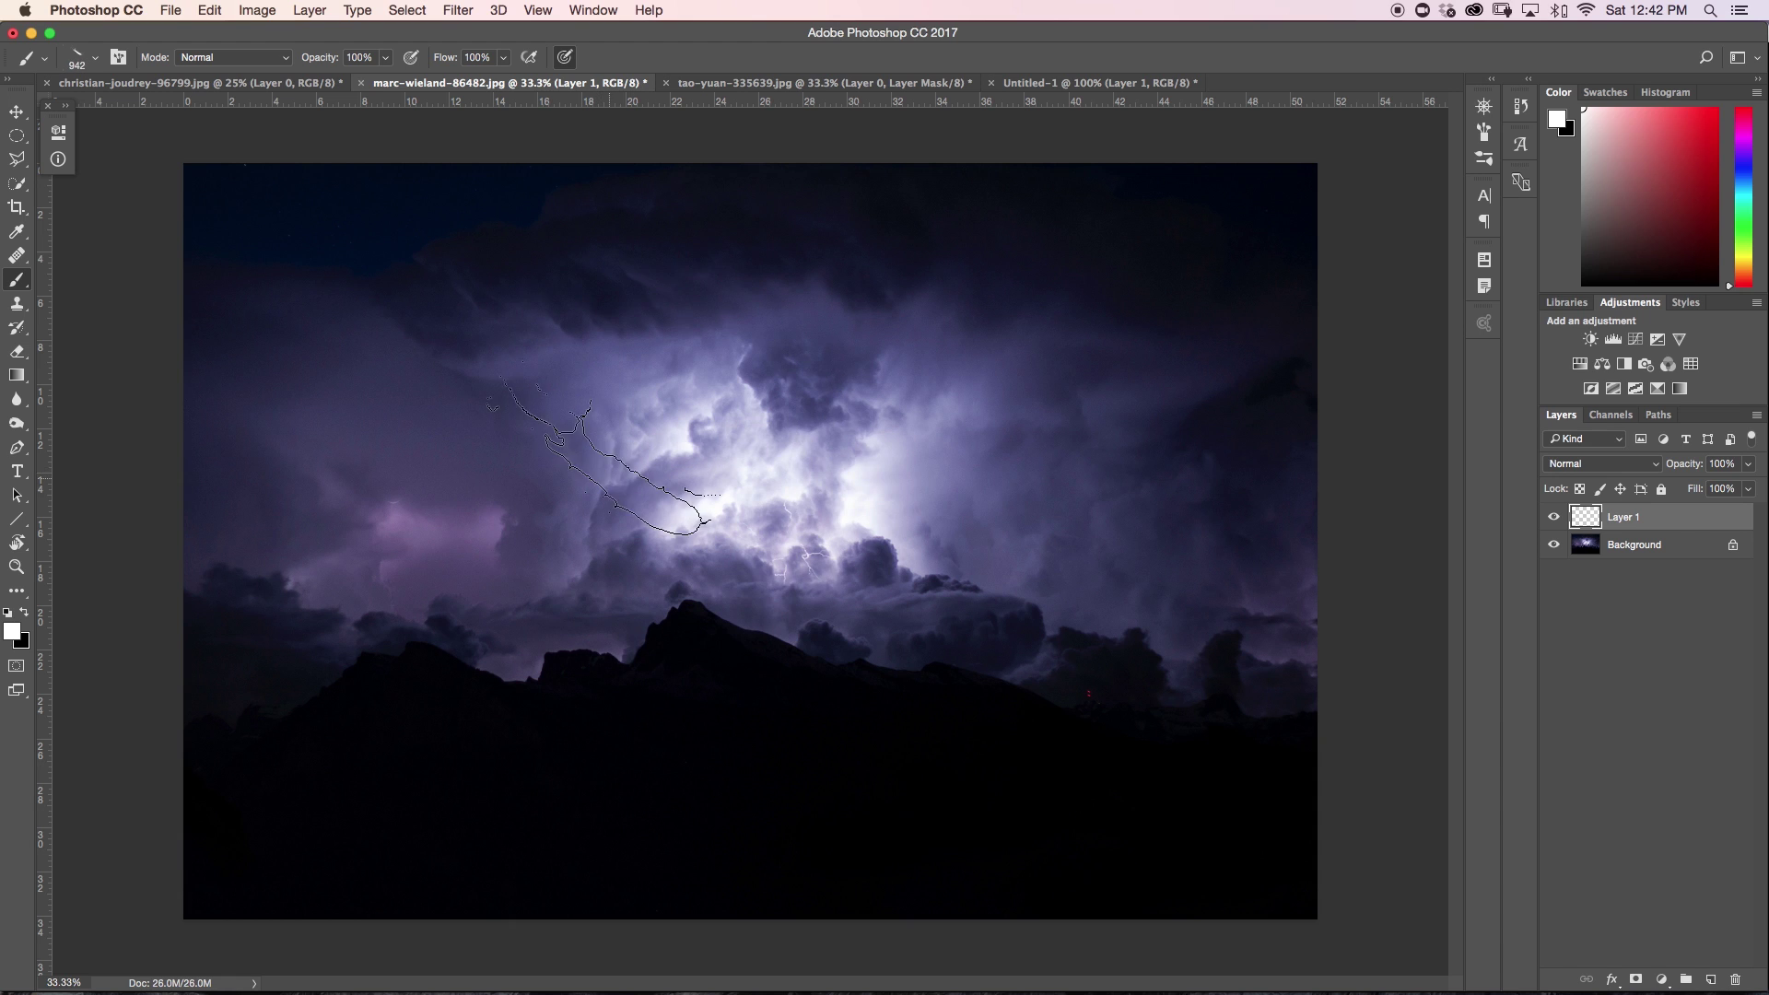
pyautogui.click(613, 445)
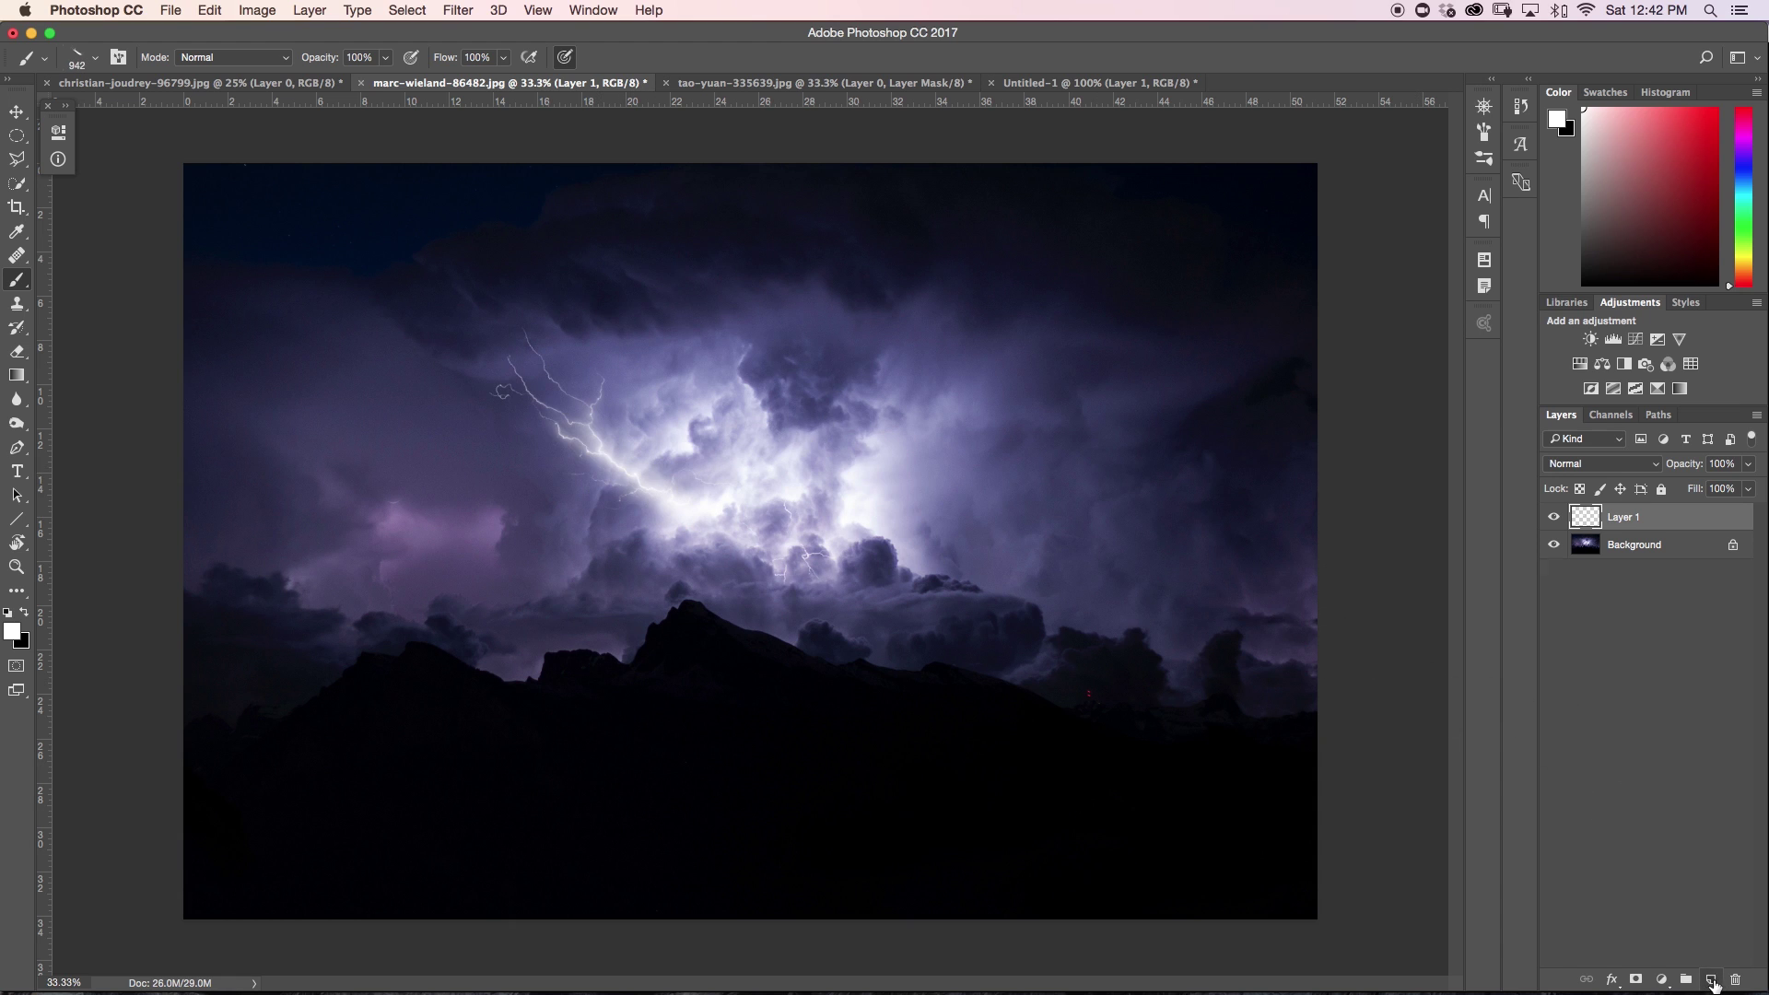
# Add Layer 2, rotate the view diagonally, shrink the brush to 71 px, and toggle Layer 1 to compare.
pyautogui.click(1712, 981)
pyautogui.press('r')
pyautogui.moveTo(1058, 546)
pyautogui.mouseDown()
pyautogui.moveTo(490, 696)
pyautogui.moveTo(355, 347)
pyautogui.moveTo(442, 264)
pyautogui.moveTo(454, 289)
pyautogui.mouseUp()
pyautogui.press('b')
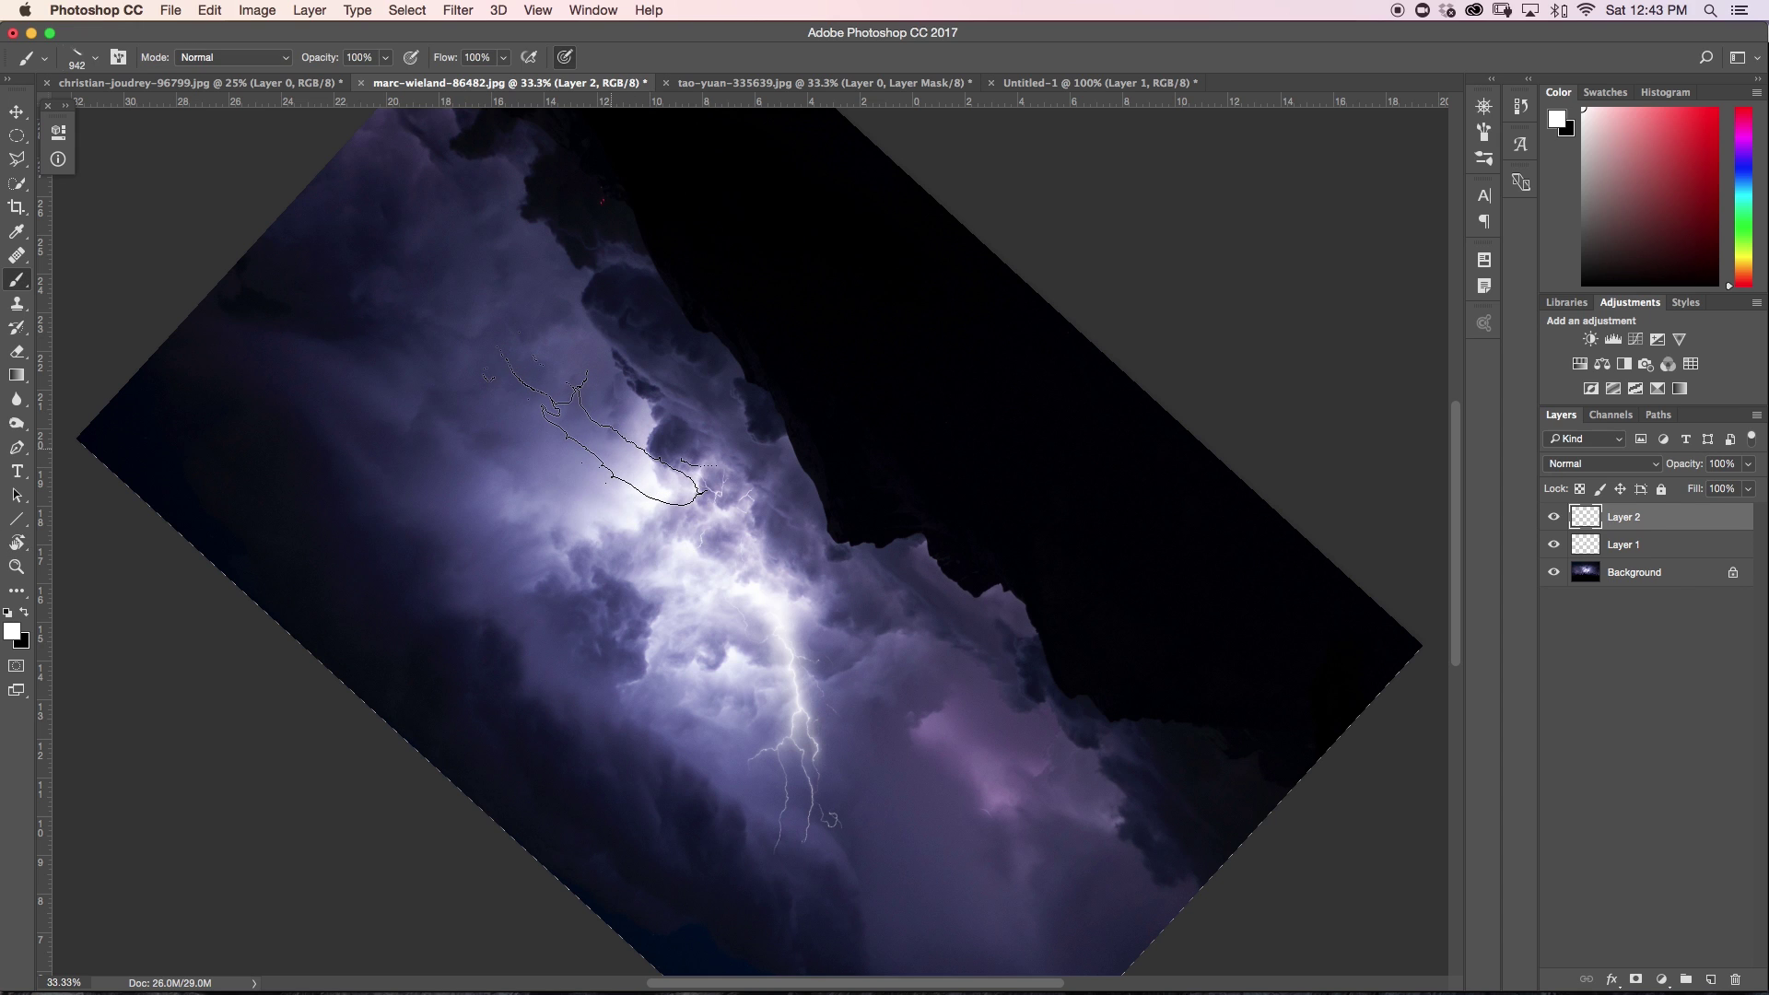
pyautogui.press('[')
pyautogui.press('[')
pyautogui.press('[')
pyautogui.press('[')
pyautogui.press('[')
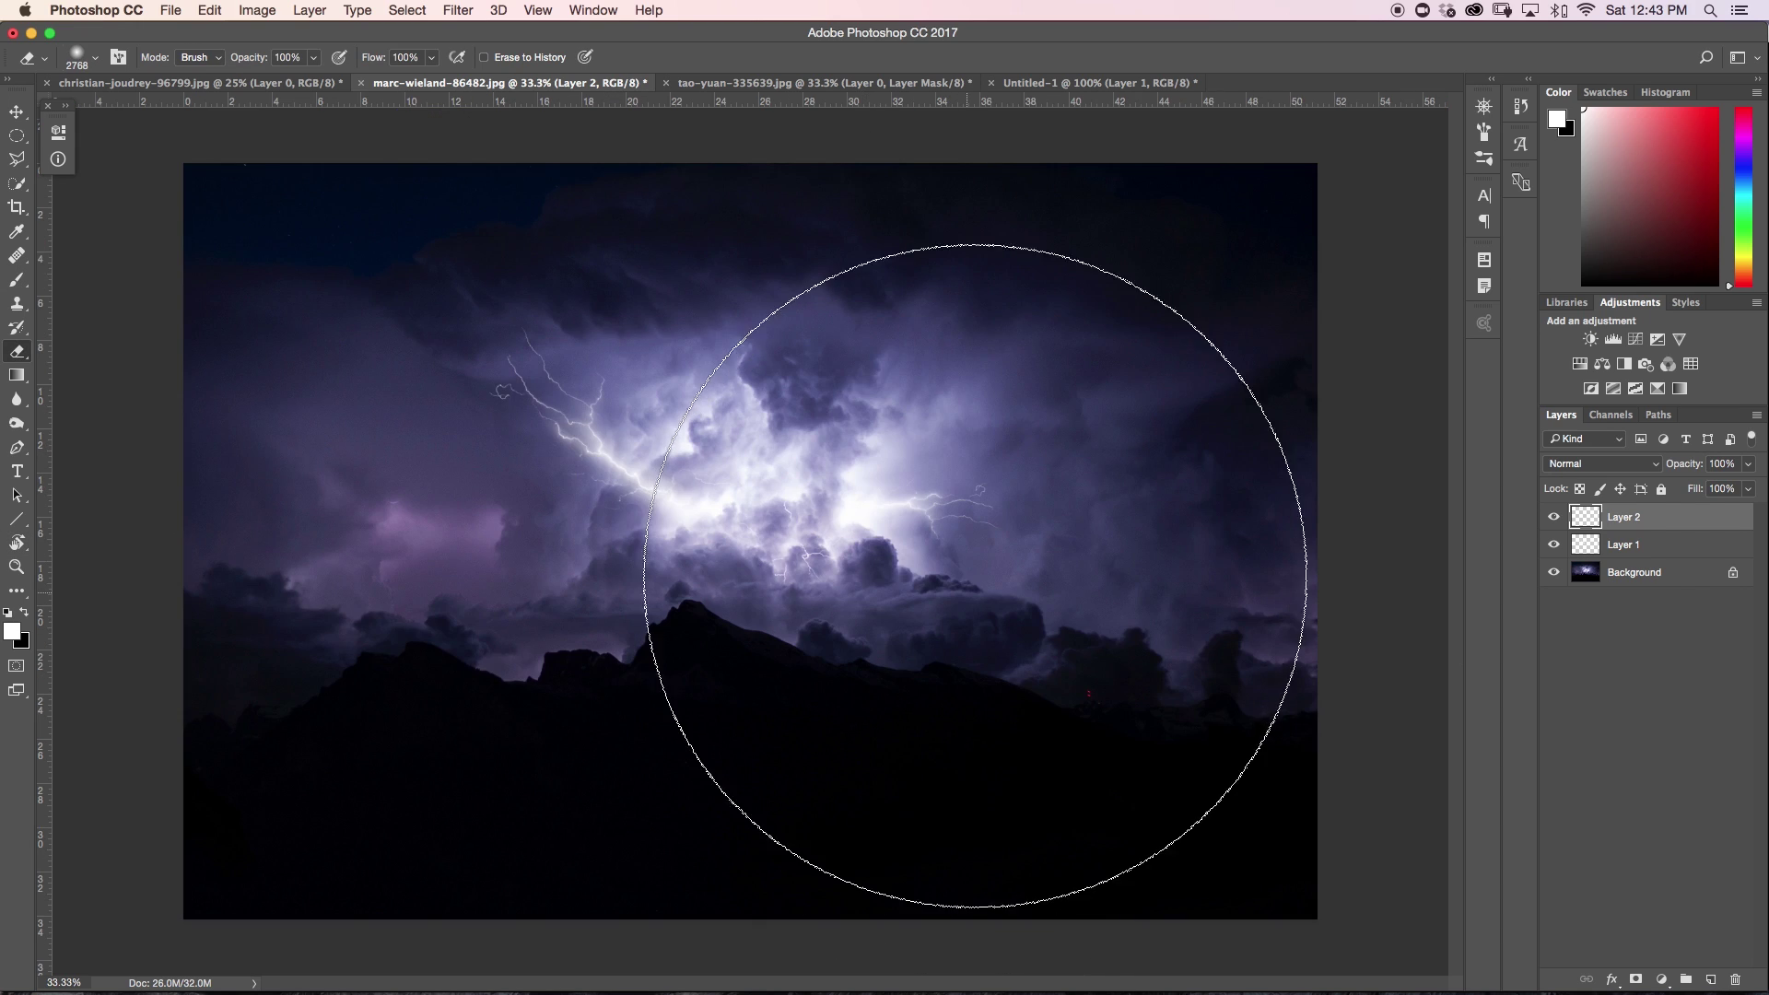
pyautogui.moveTo(989, 516); pyautogui.dragTo(774, 530)
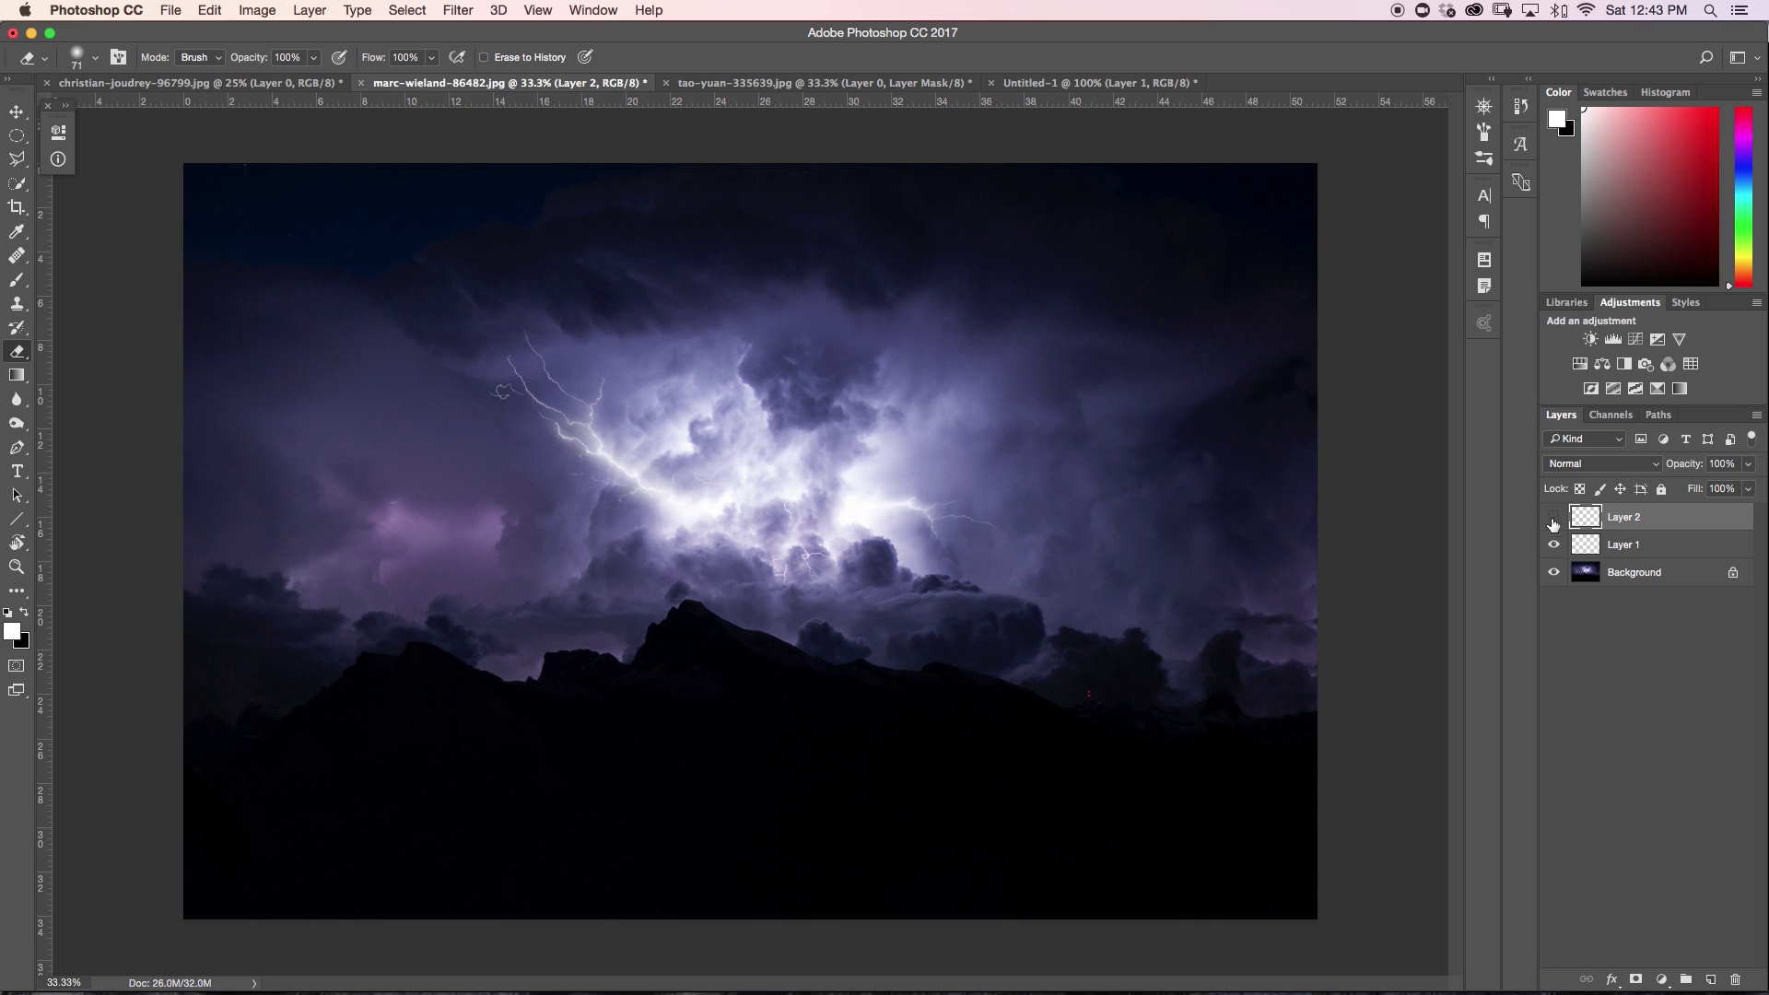
pyautogui.click(1555, 546)
pyautogui.click(1554, 544)
# In the waterfall photo, compare the Green and Blue channels, then duplicate Blue as 'Blue copy'.
pyautogui.click(236, 85)
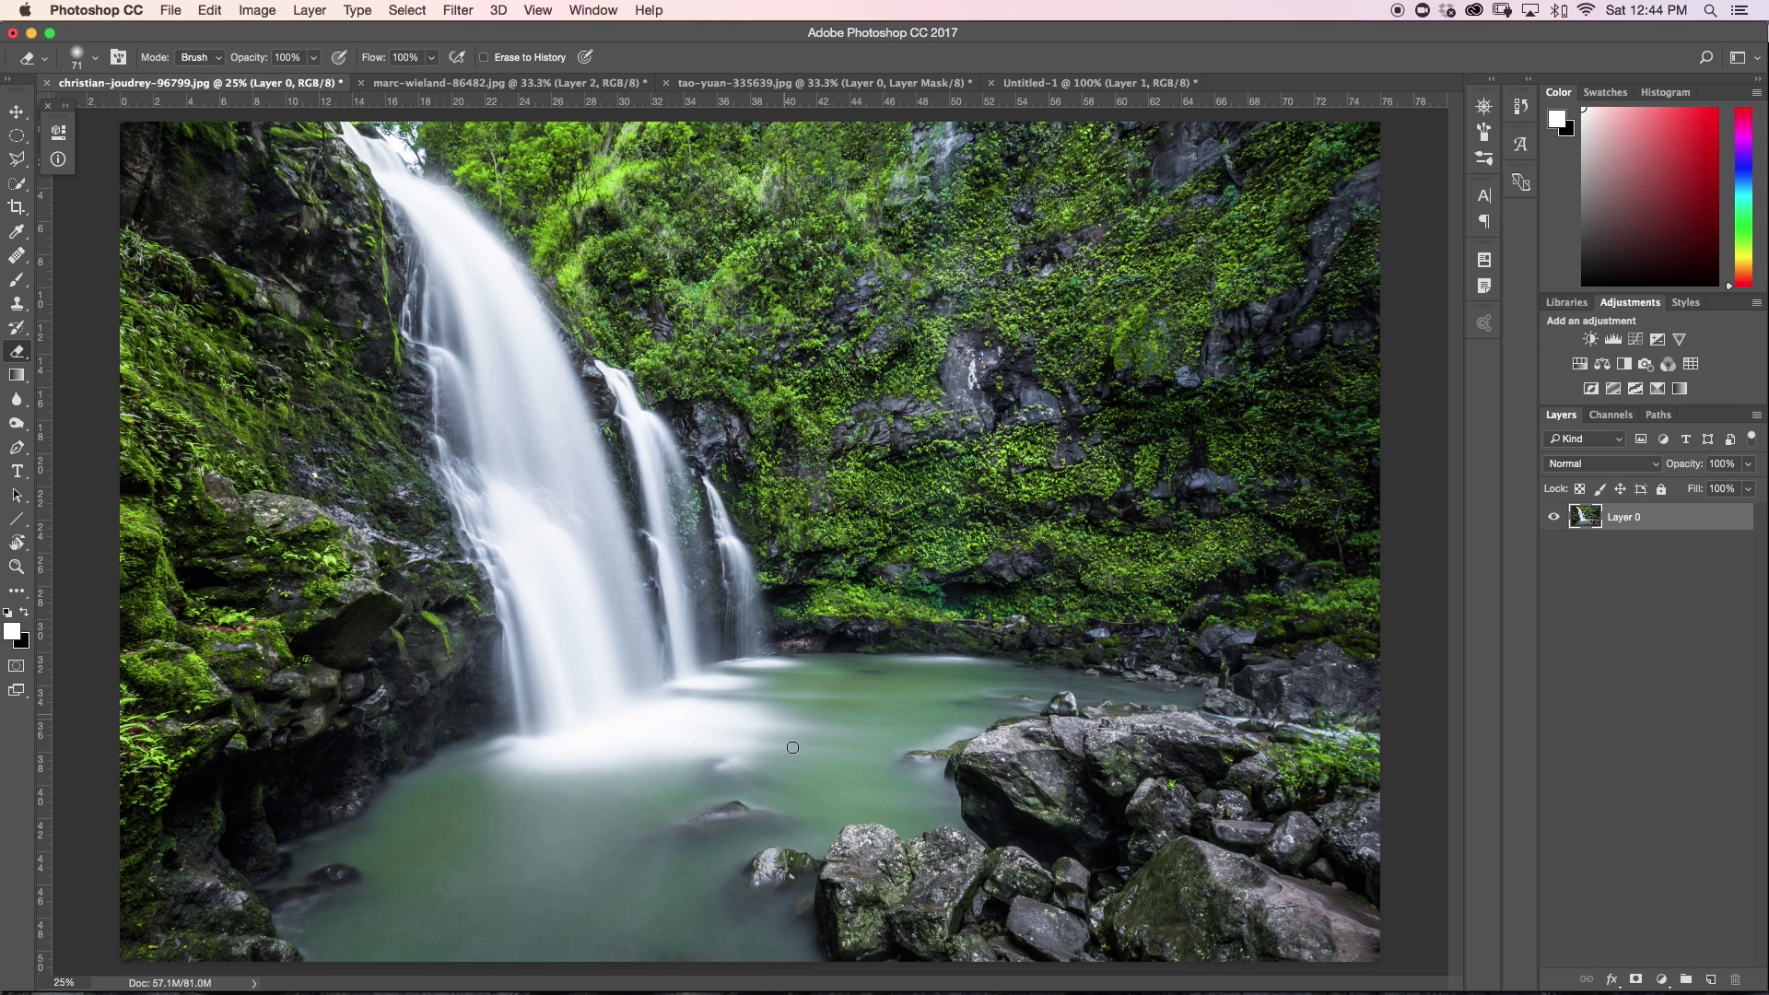
pyautogui.click(1608, 416)
pyautogui.click(1636, 486)
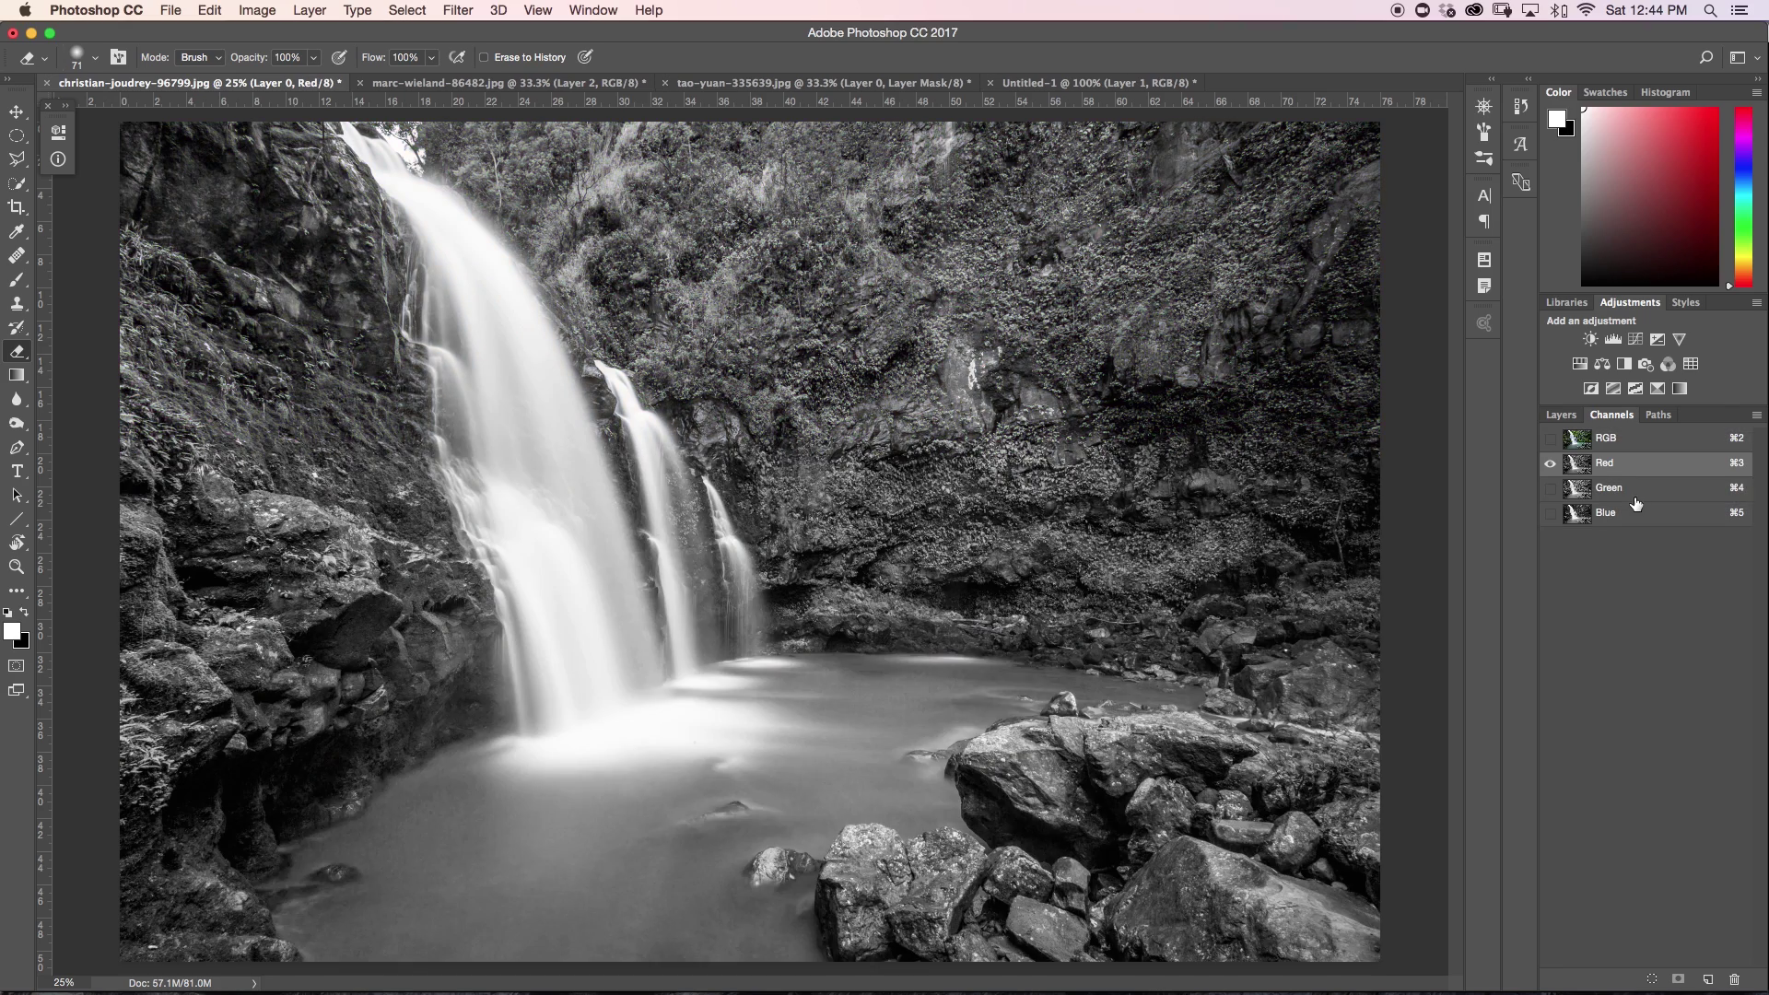
pyautogui.click(1631, 524)
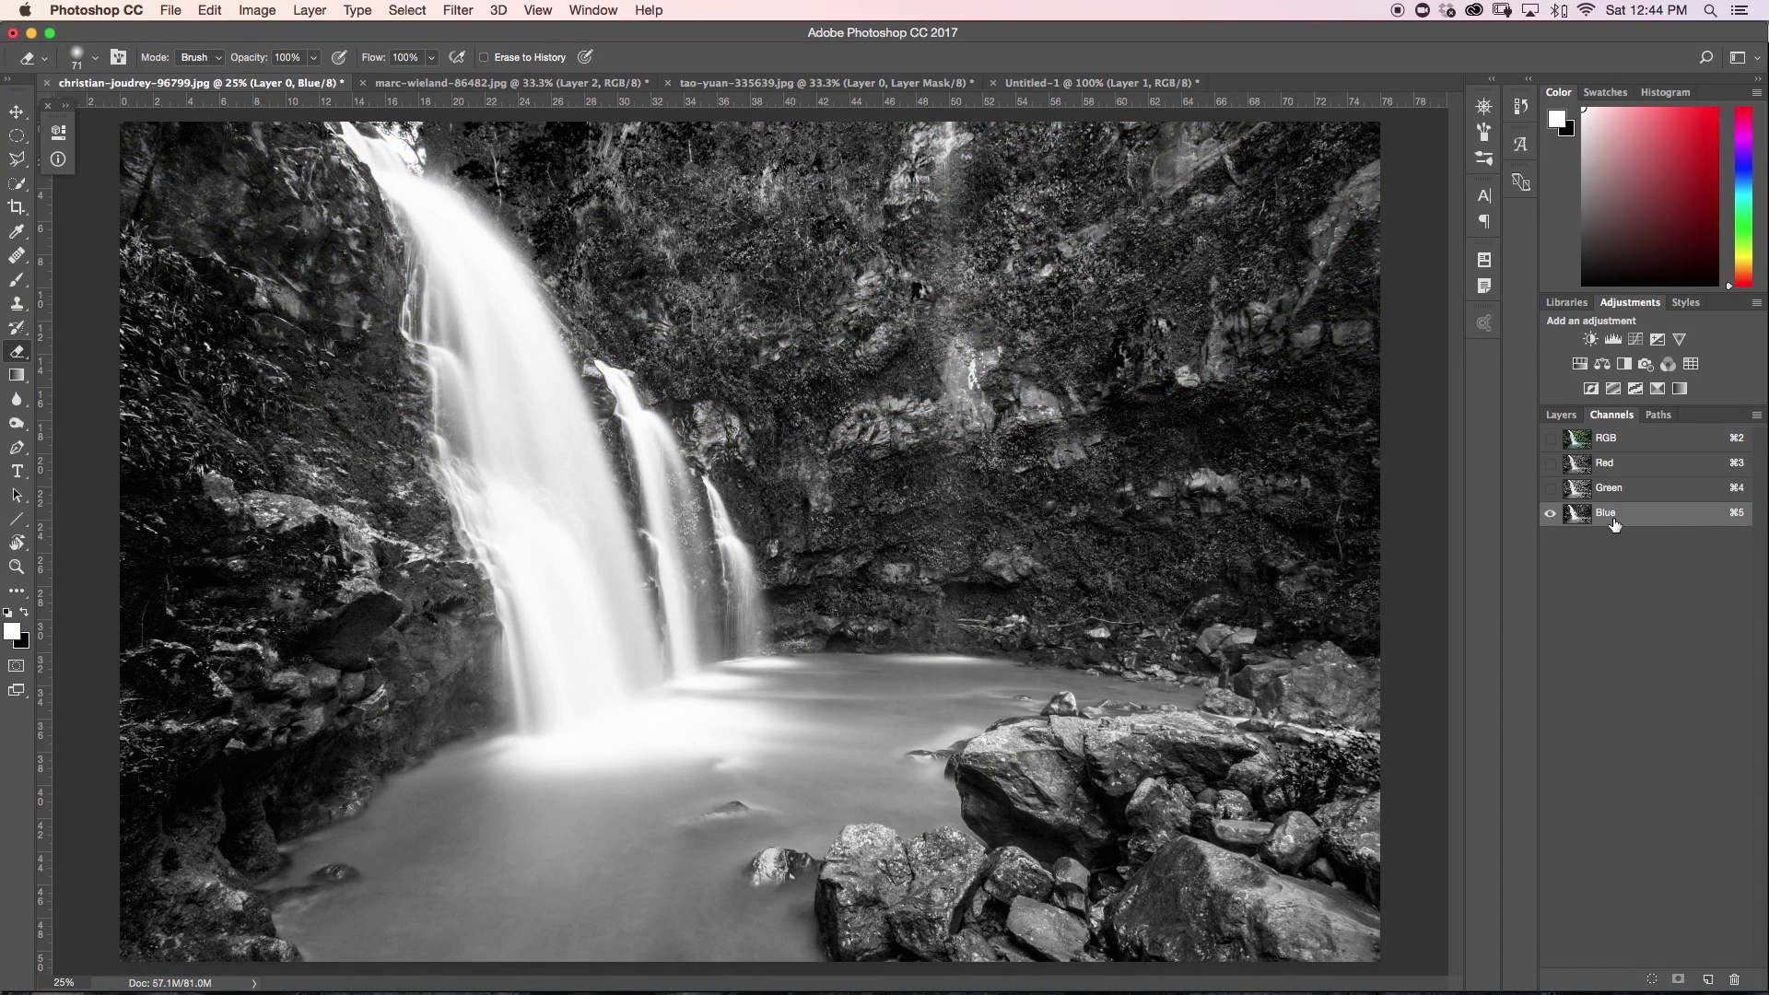
pyautogui.moveTo(1628, 522); pyautogui.dragTo(1710, 983)
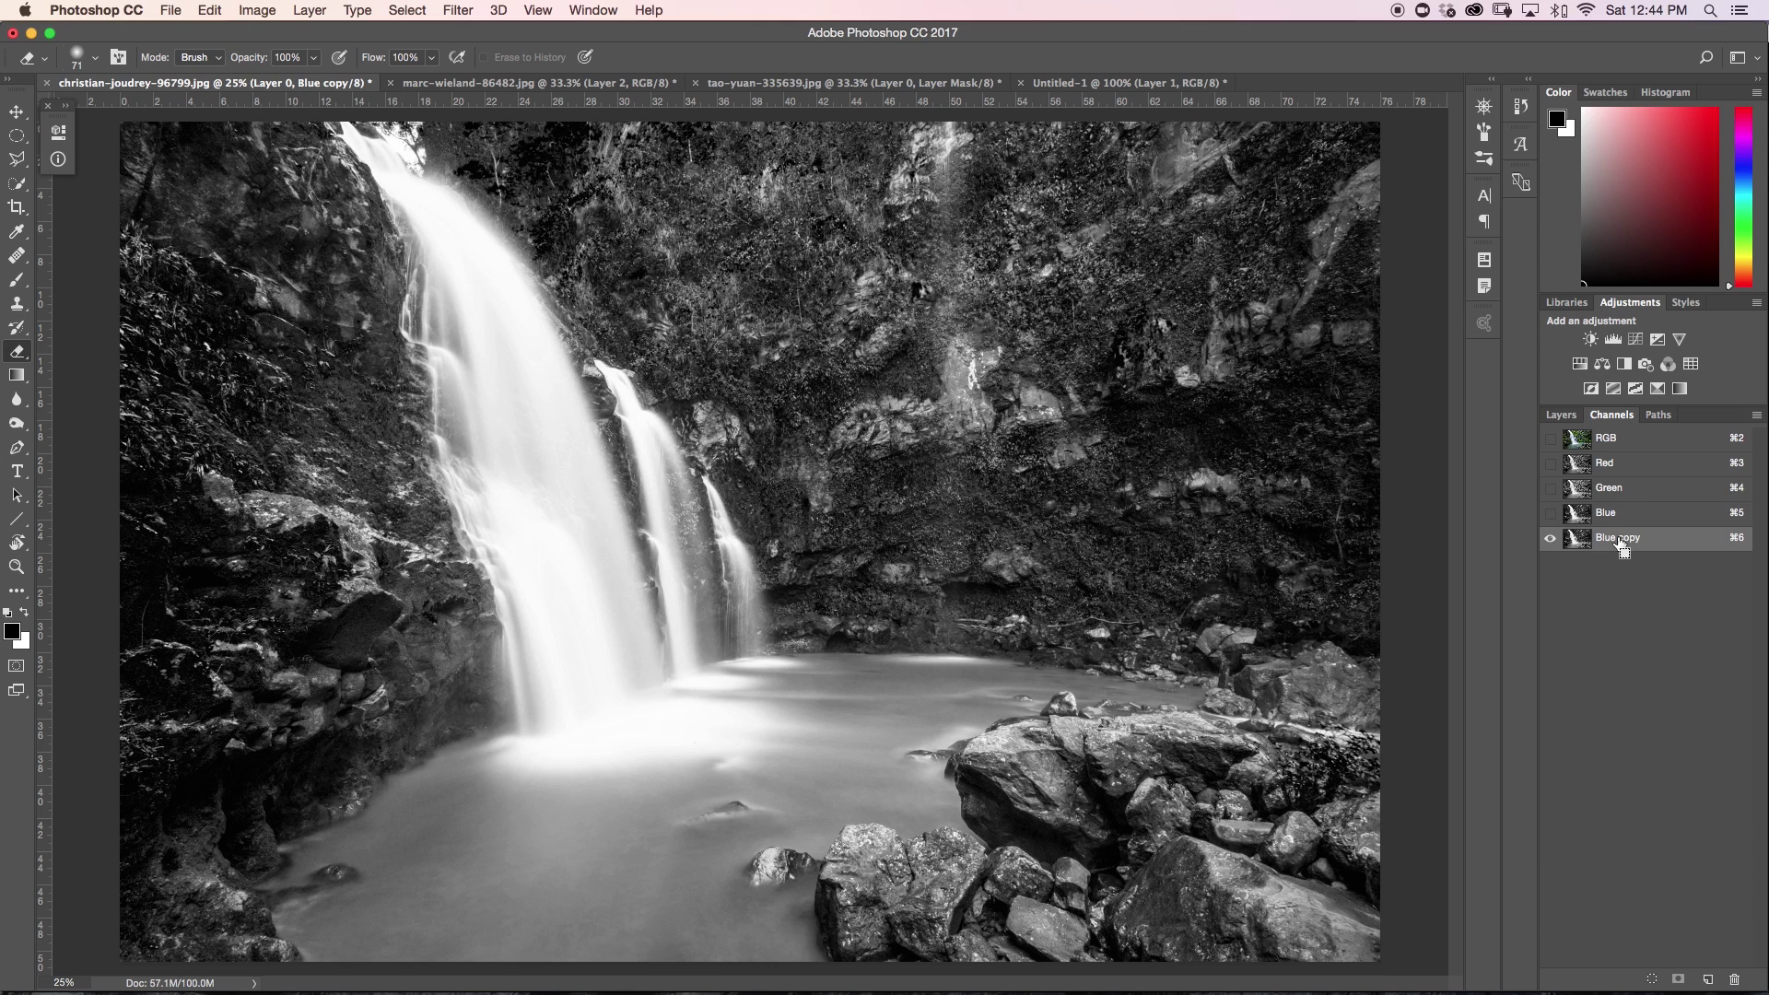
# Apply Levels with input values 87, 1.00 and 227 to the Blue copy channel.
pyautogui.press('super+l')
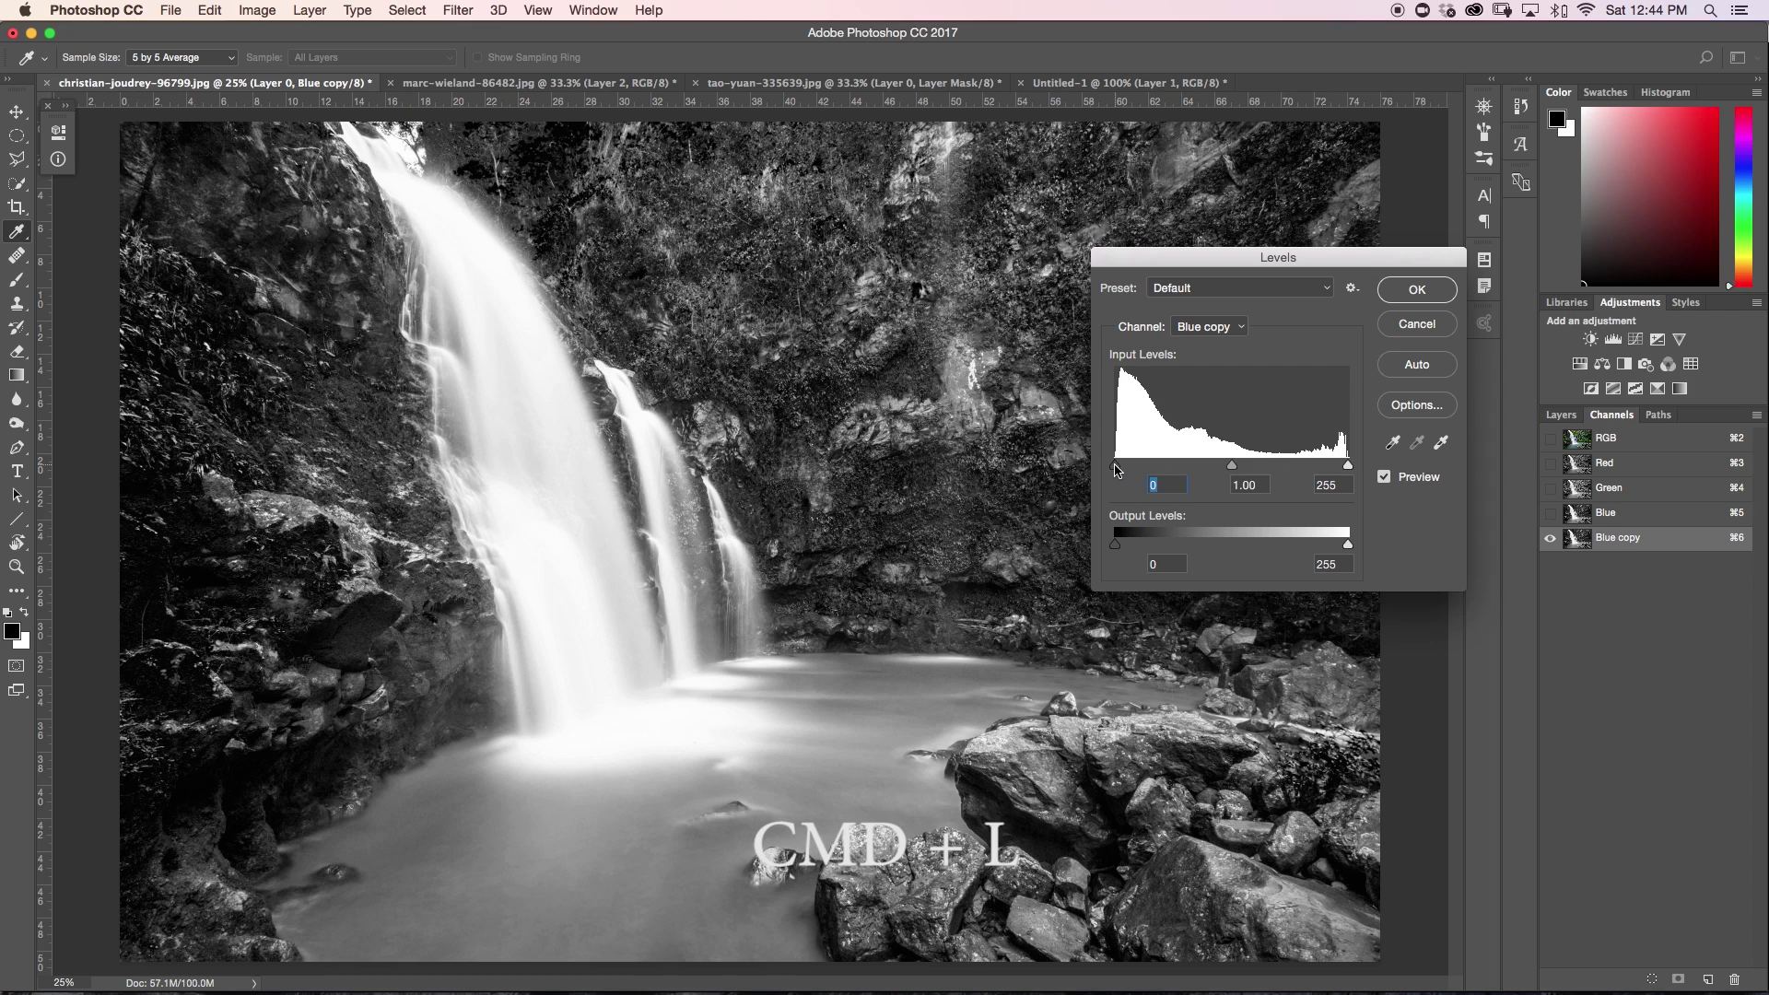
pyautogui.moveTo(1115, 465); pyautogui.dragTo(1192, 472)
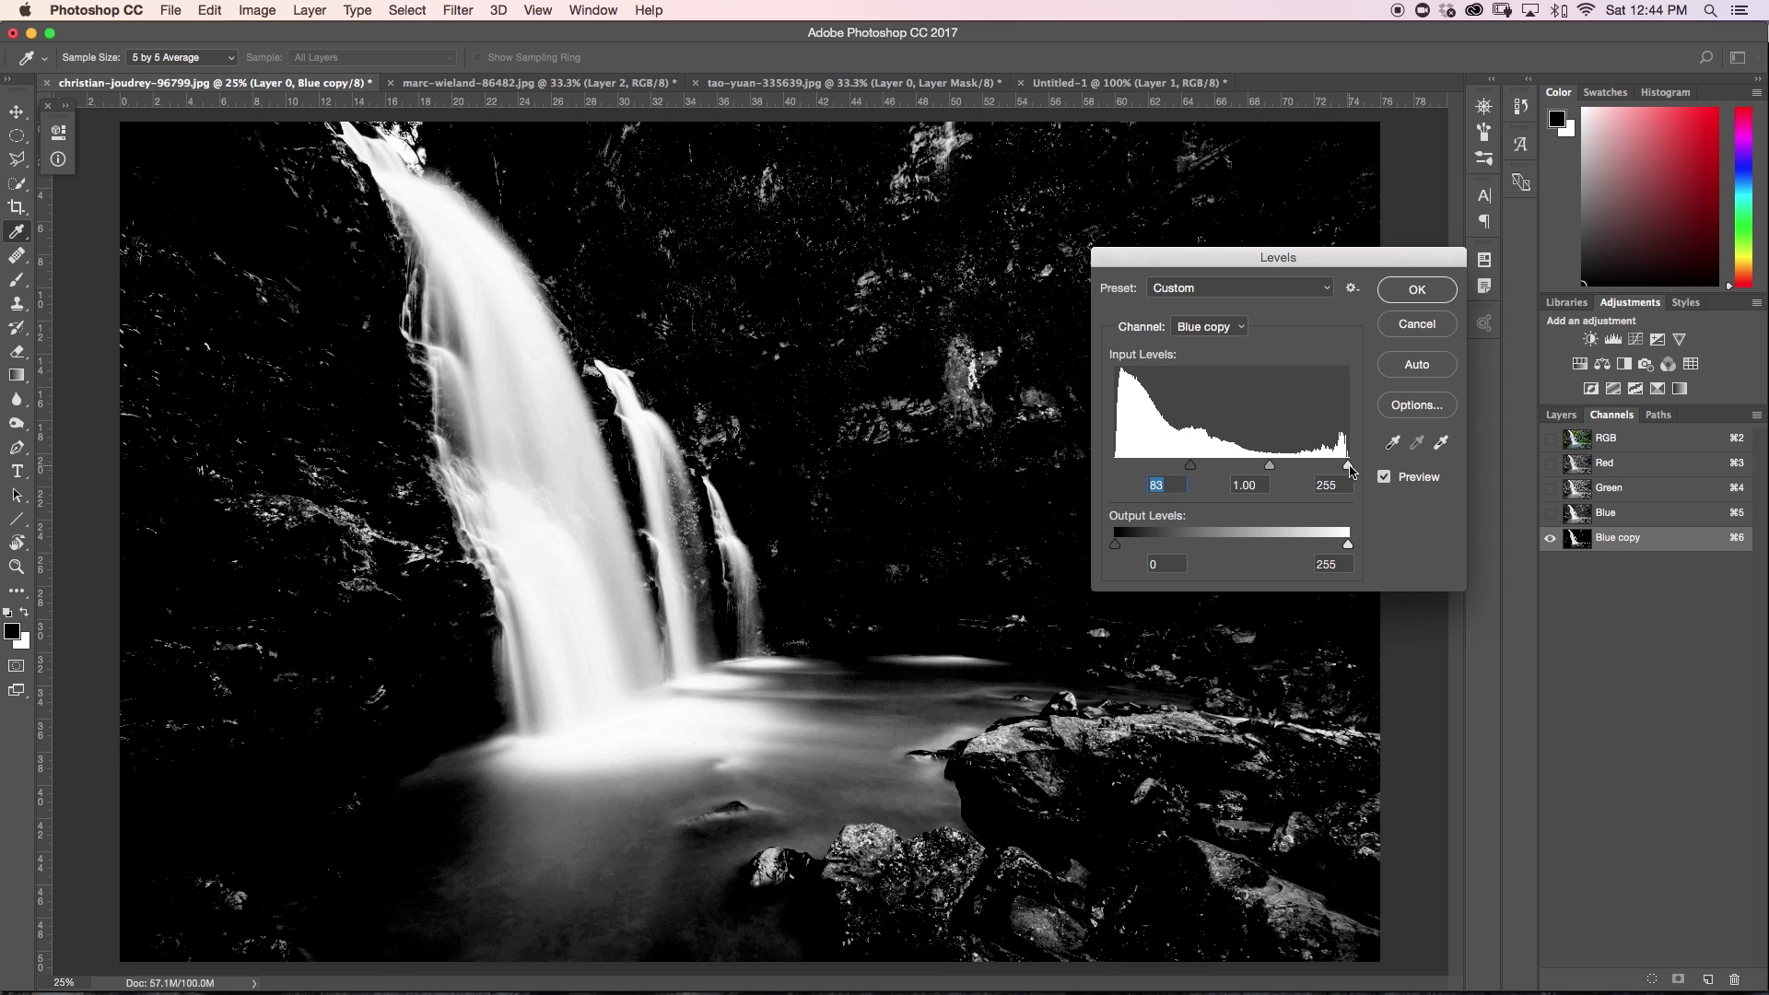
pyautogui.moveTo(1350, 470); pyautogui.dragTo(1324, 469)
pyautogui.click(1324, 469)
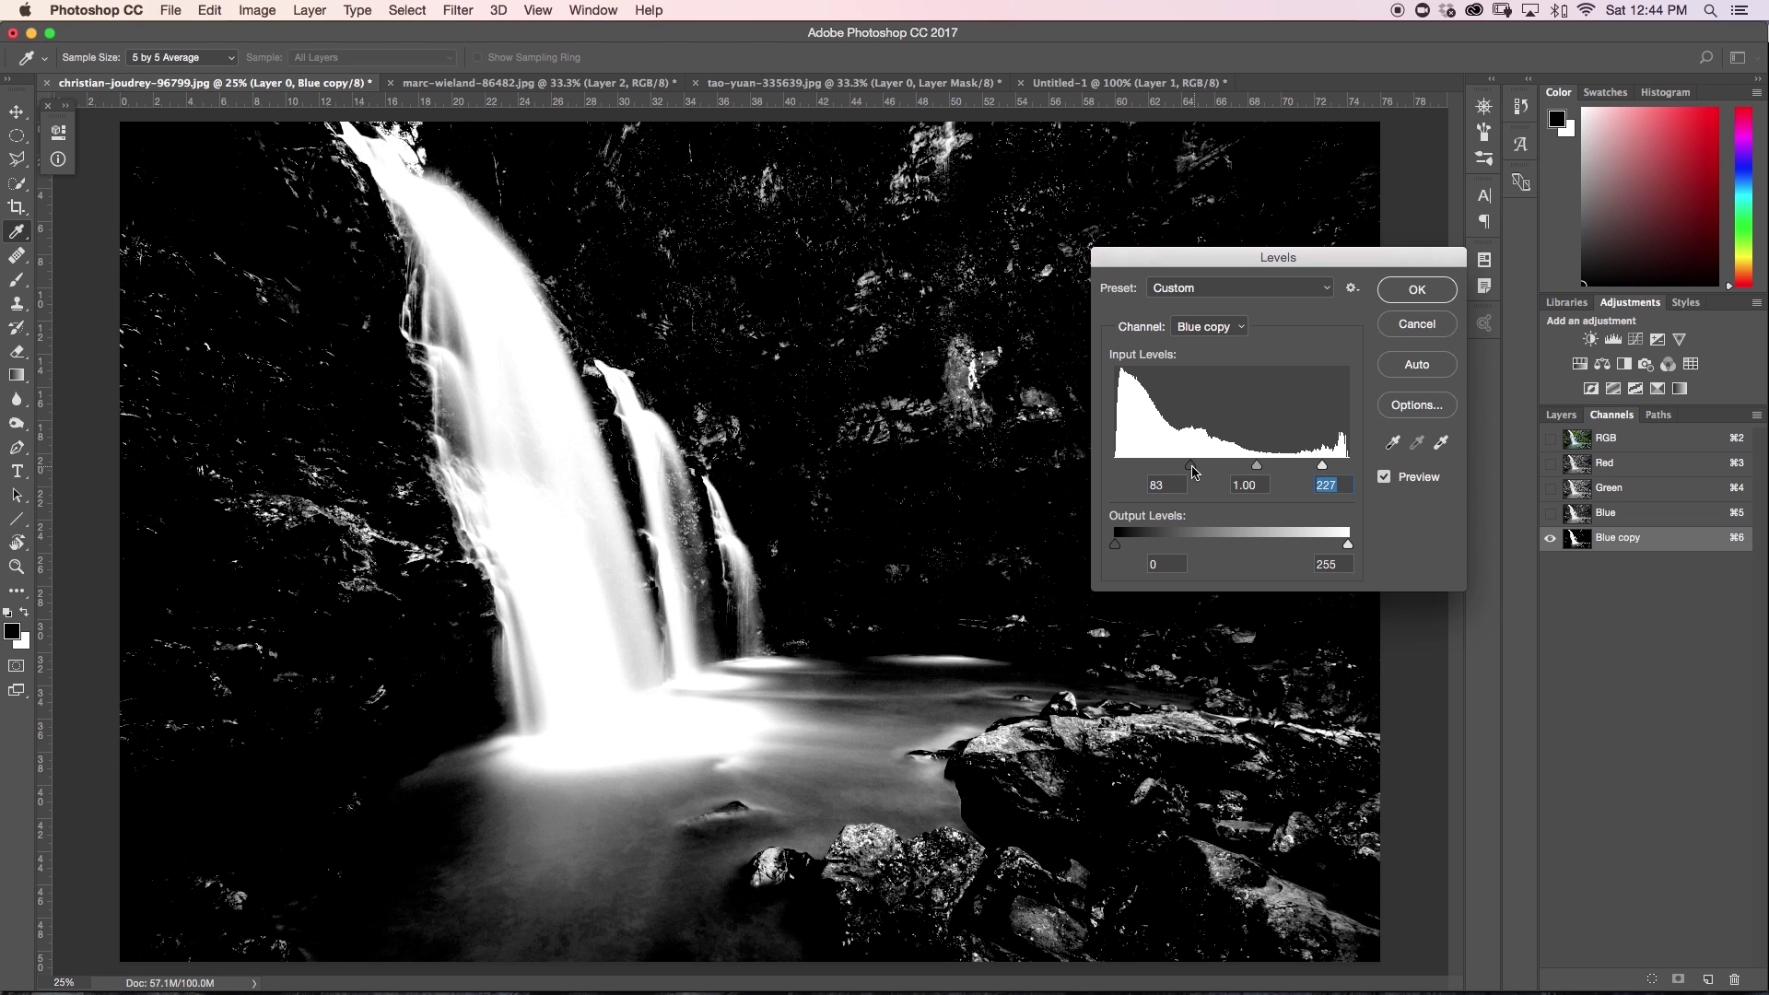
pyautogui.moveTo(1192, 470); pyautogui.dragTo(1195, 468)
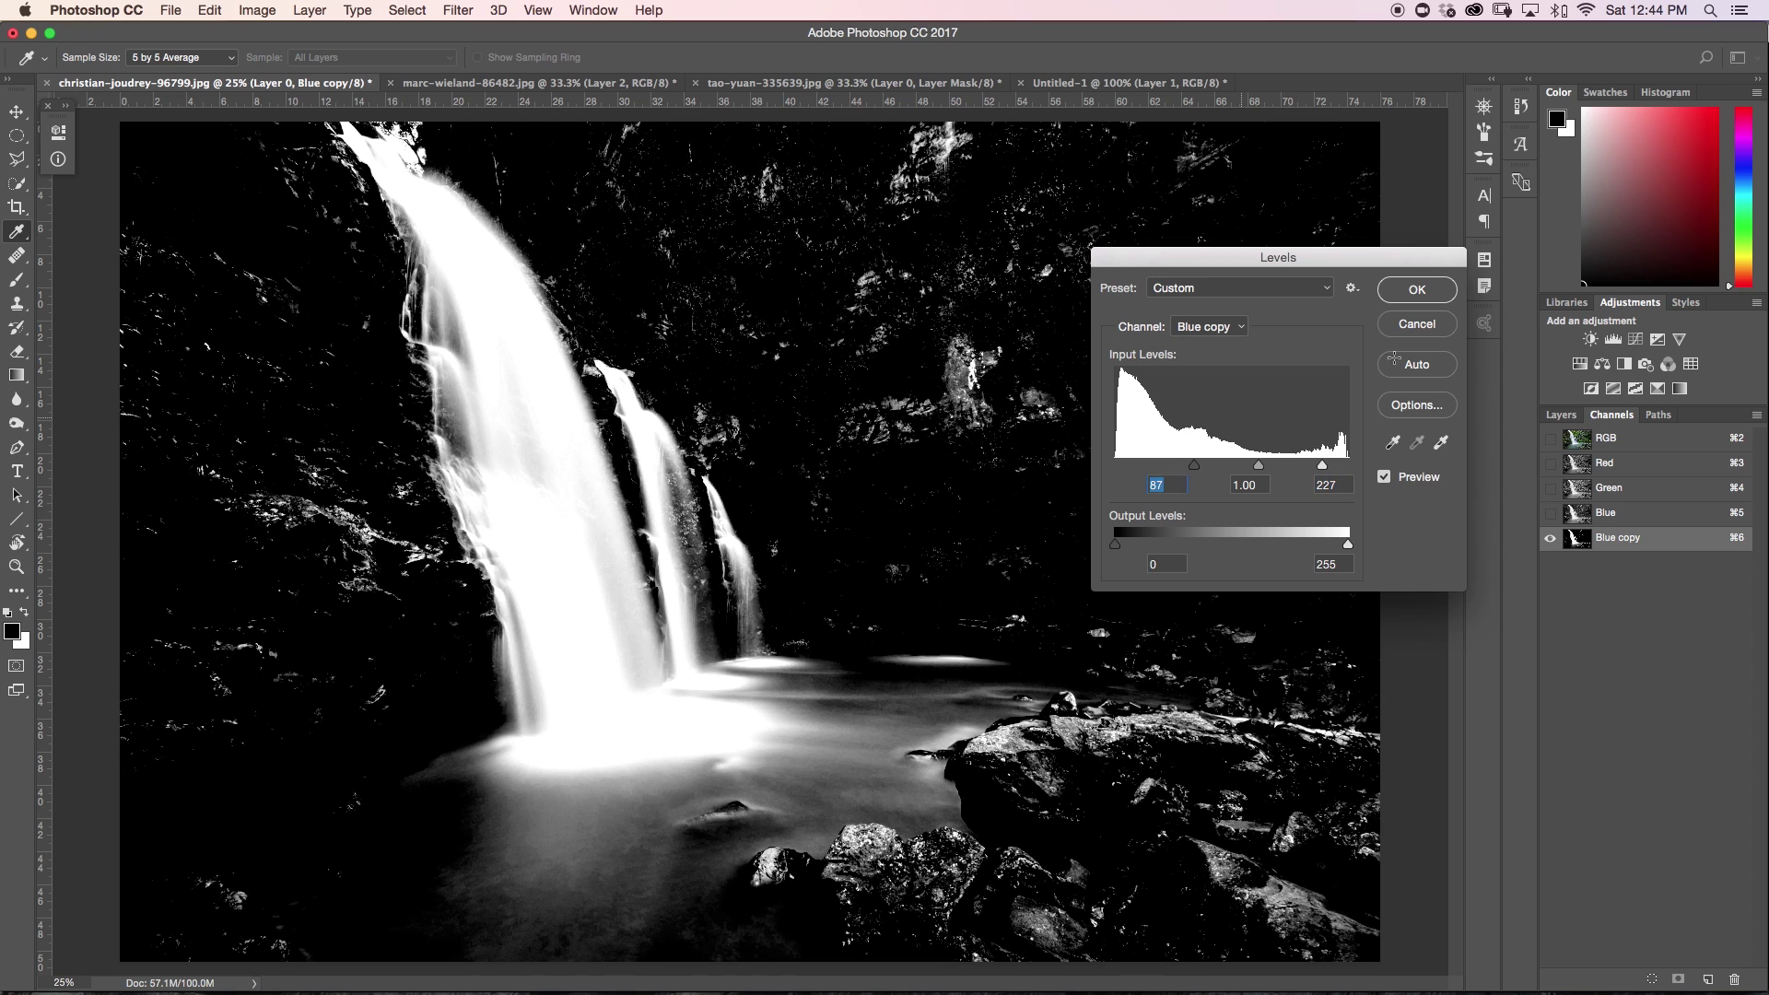
pyautogui.click(1417, 302)
# Load the Blue copy channel's bright waterfall areas as a selection and return to Layers.
pyautogui.press('e')
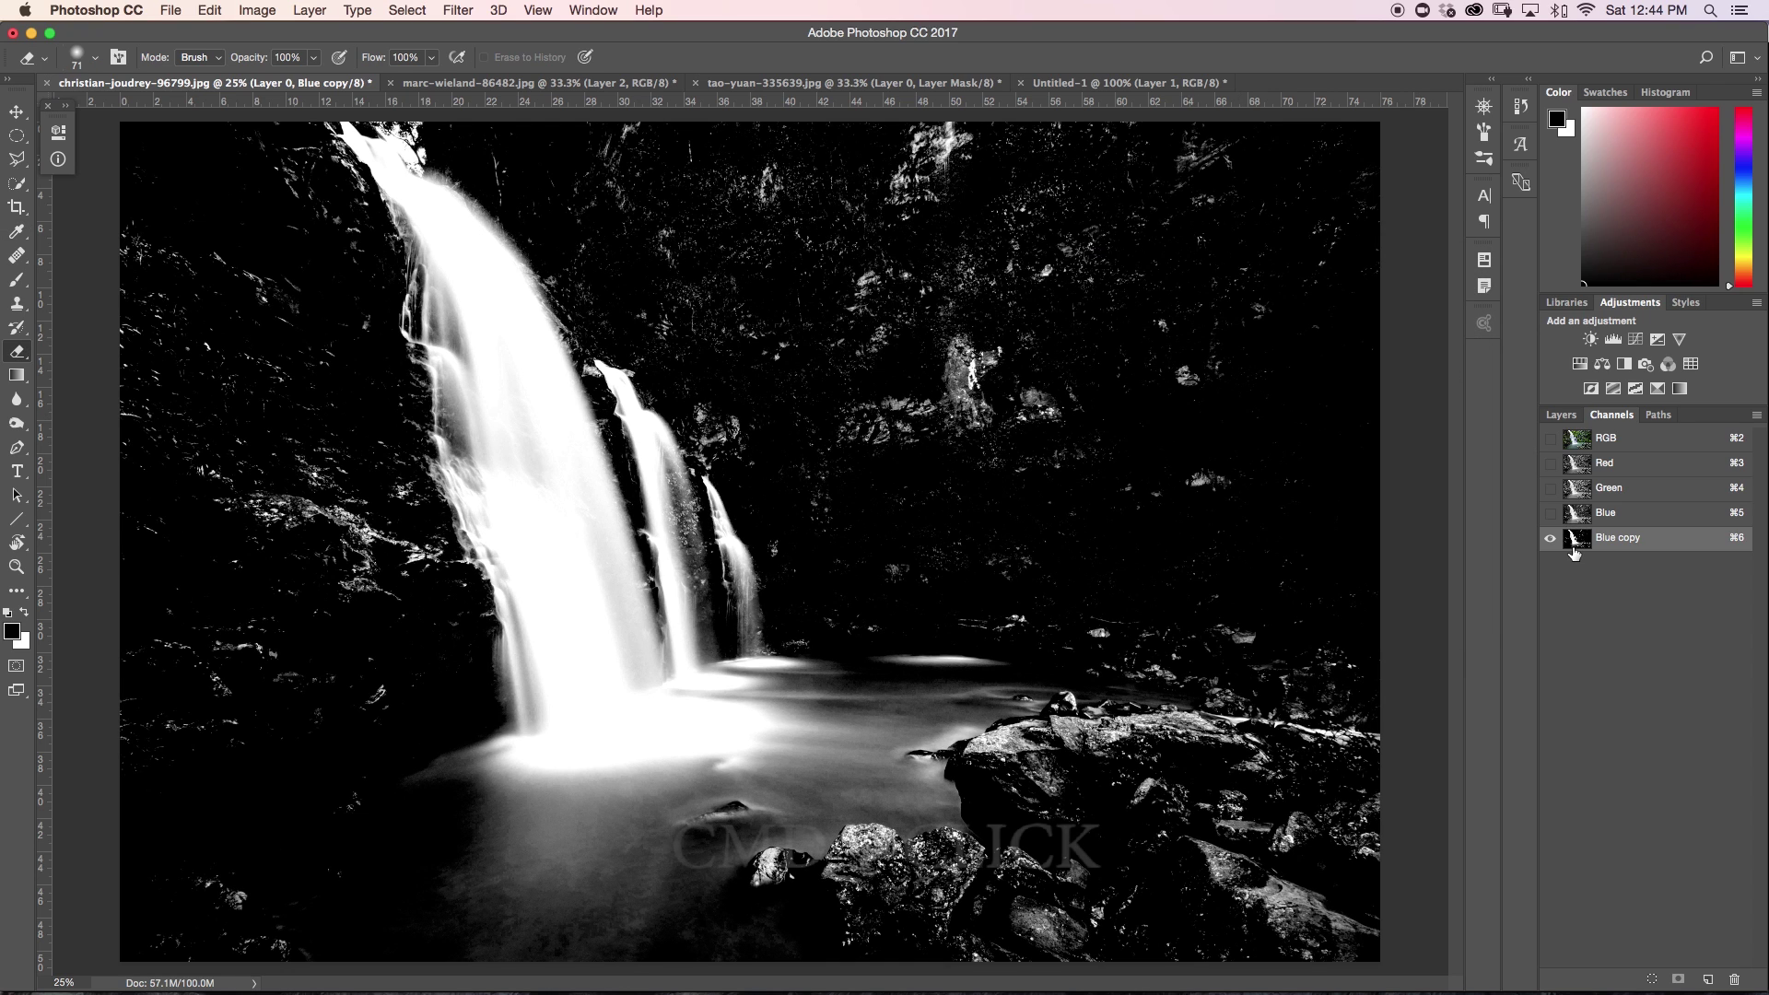
pyautogui.keyDown('super'); pyautogui.click(1577, 540); pyautogui.keyUp('super')
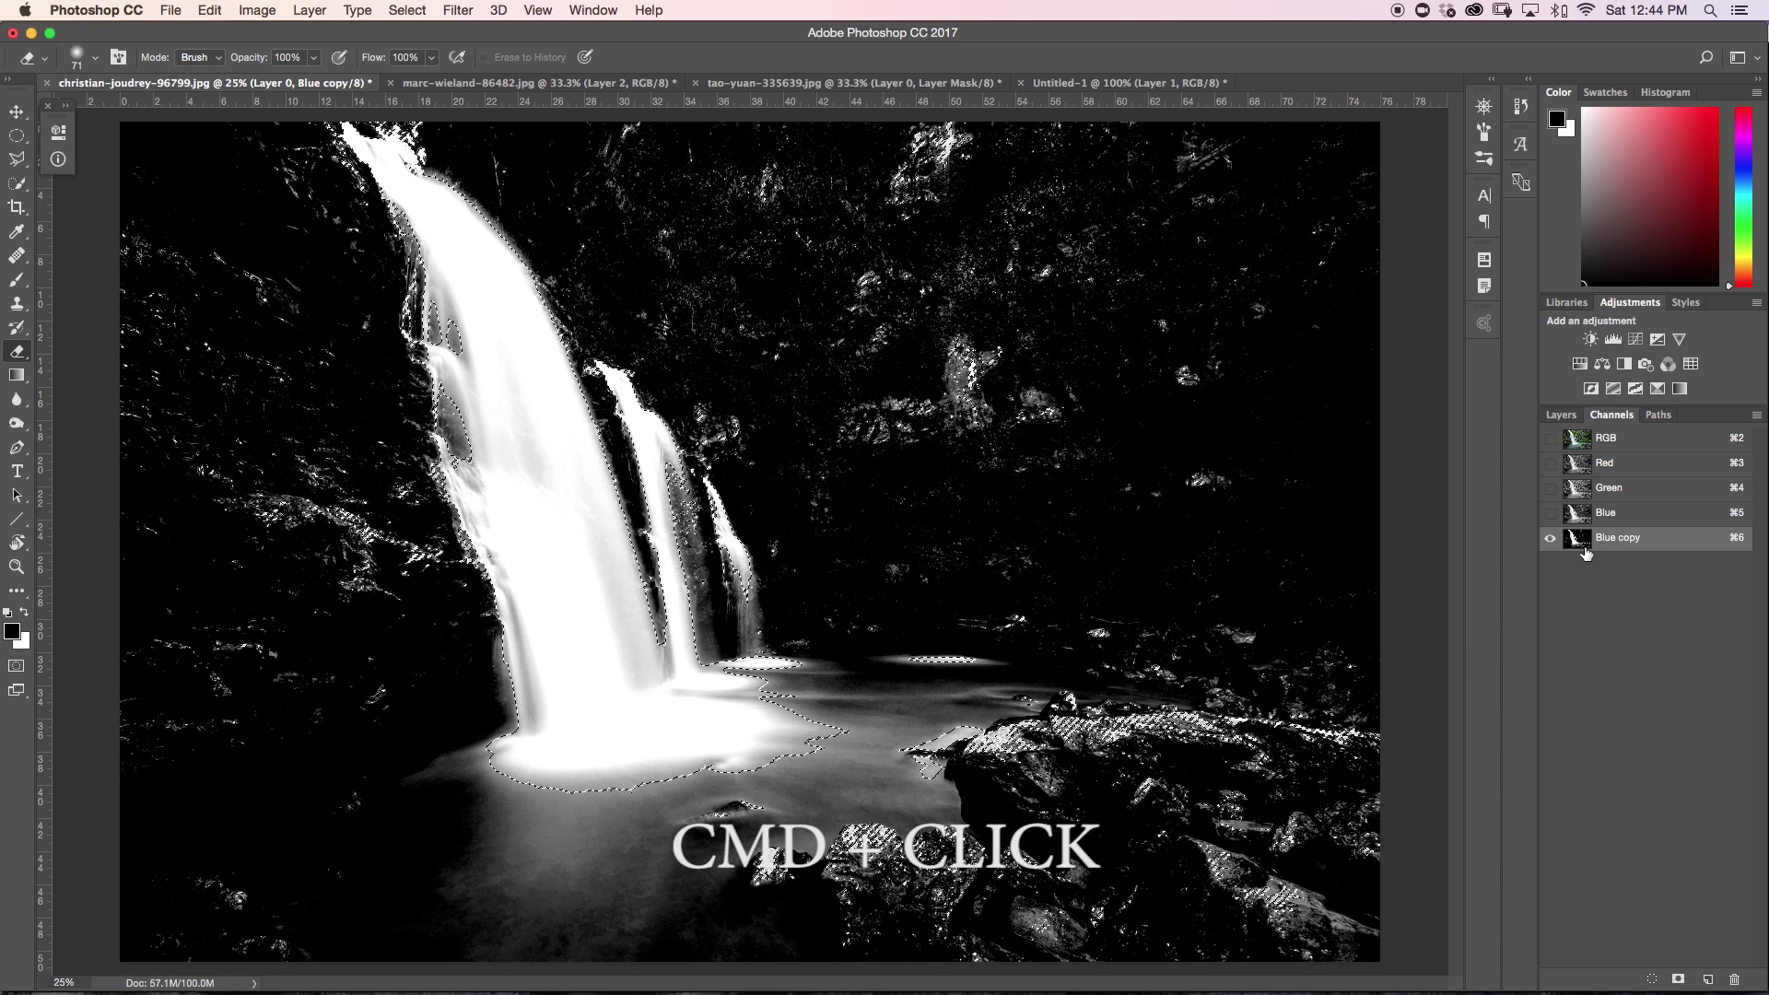
pyautogui.click(1563, 416)
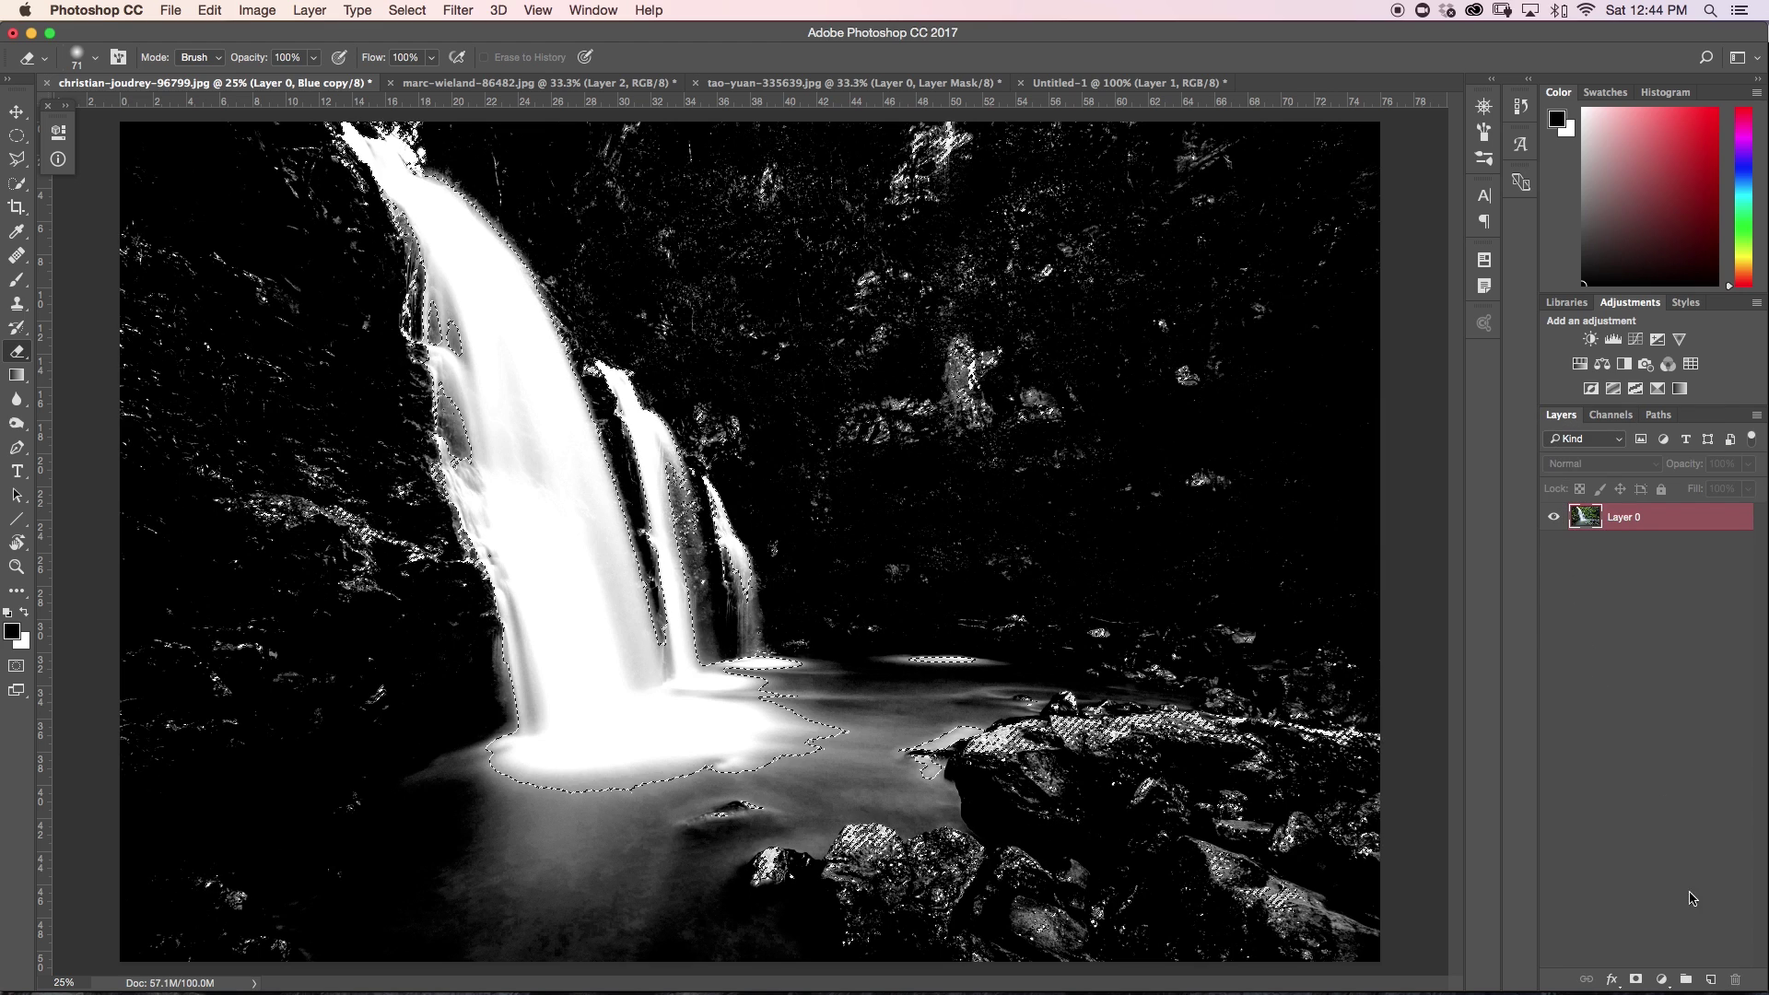
# Add a layer mask to Layer 0 from the selection and view the mask alone.
pyautogui.click(1634, 980)
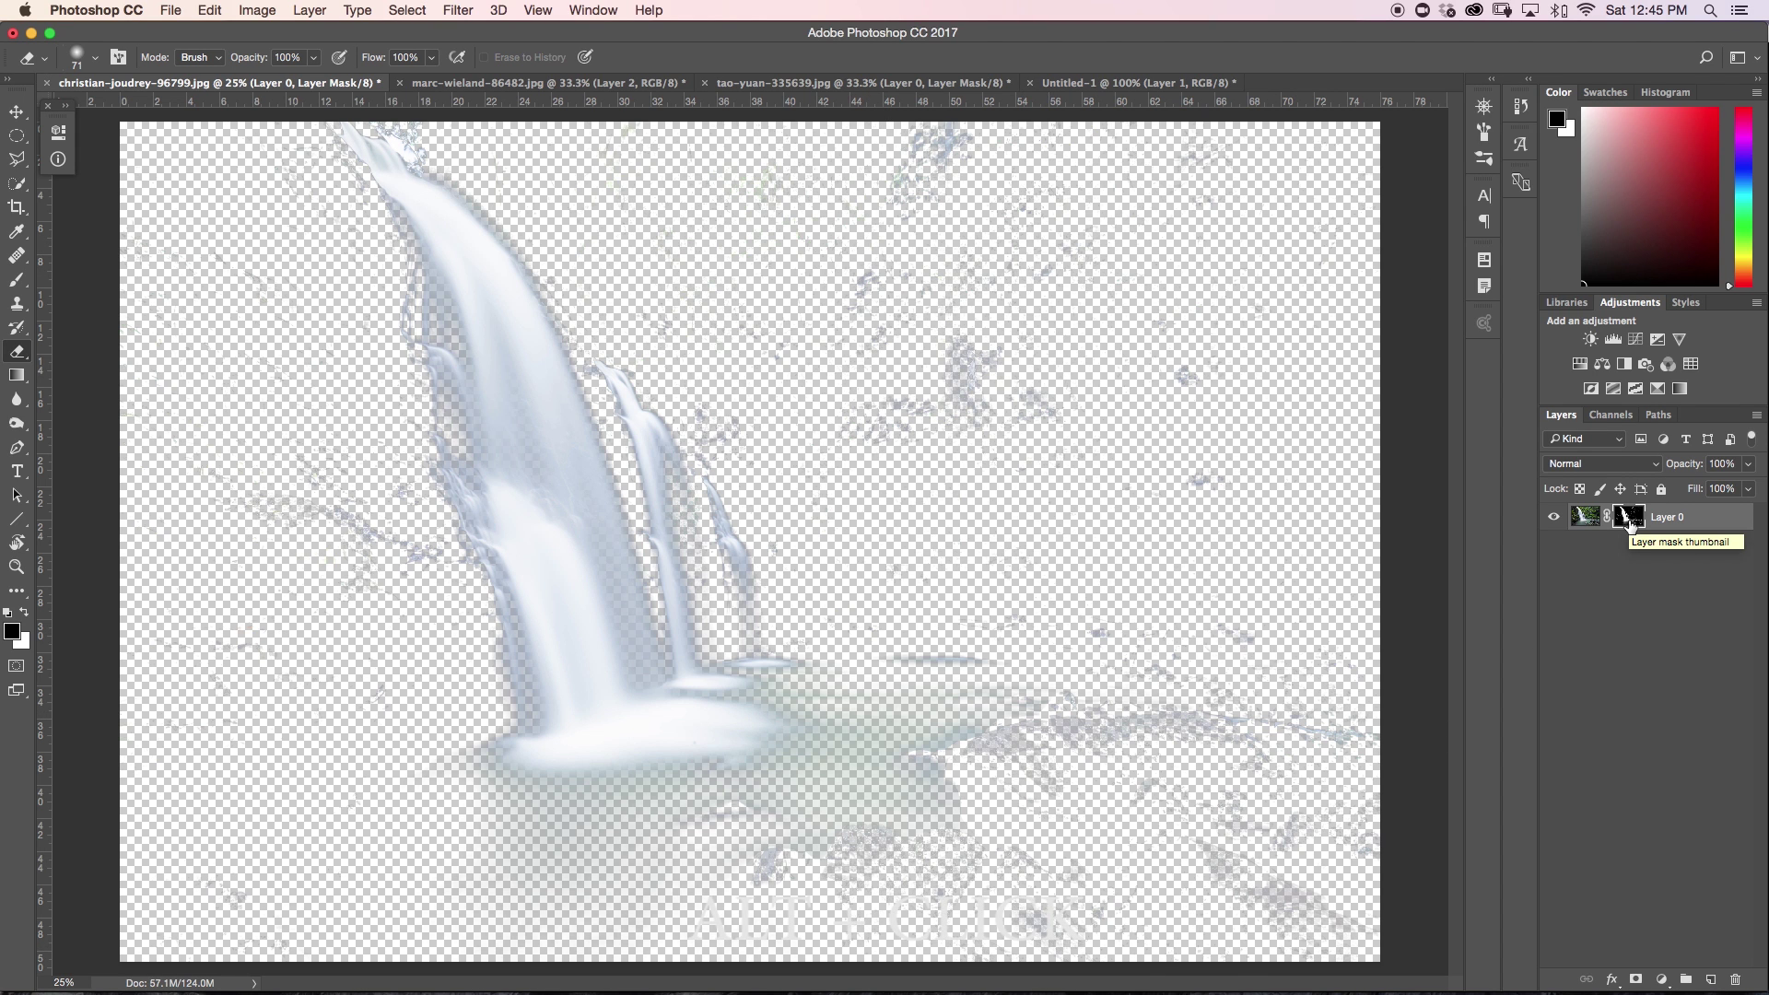
pyautogui.keyDown('alt'); pyautogui.click(1628, 517); pyautogui.keyUp('alt')
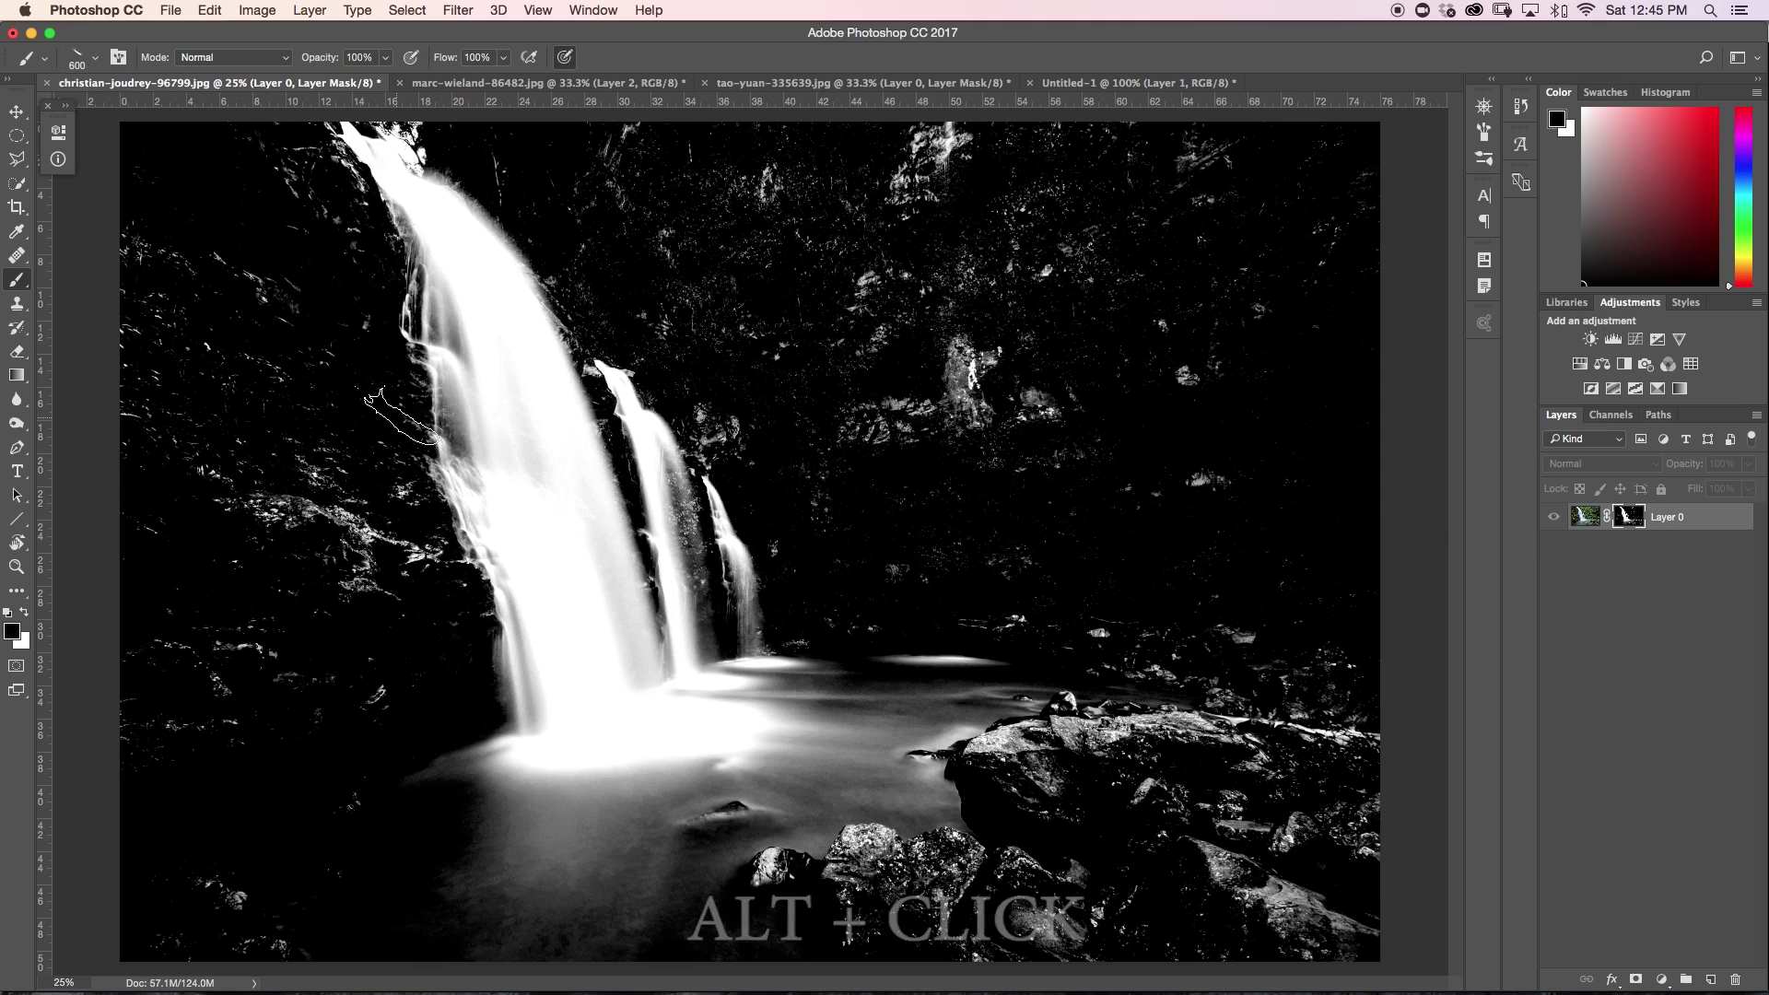
pyautogui.press('b')
pyautogui.click(83, 59)
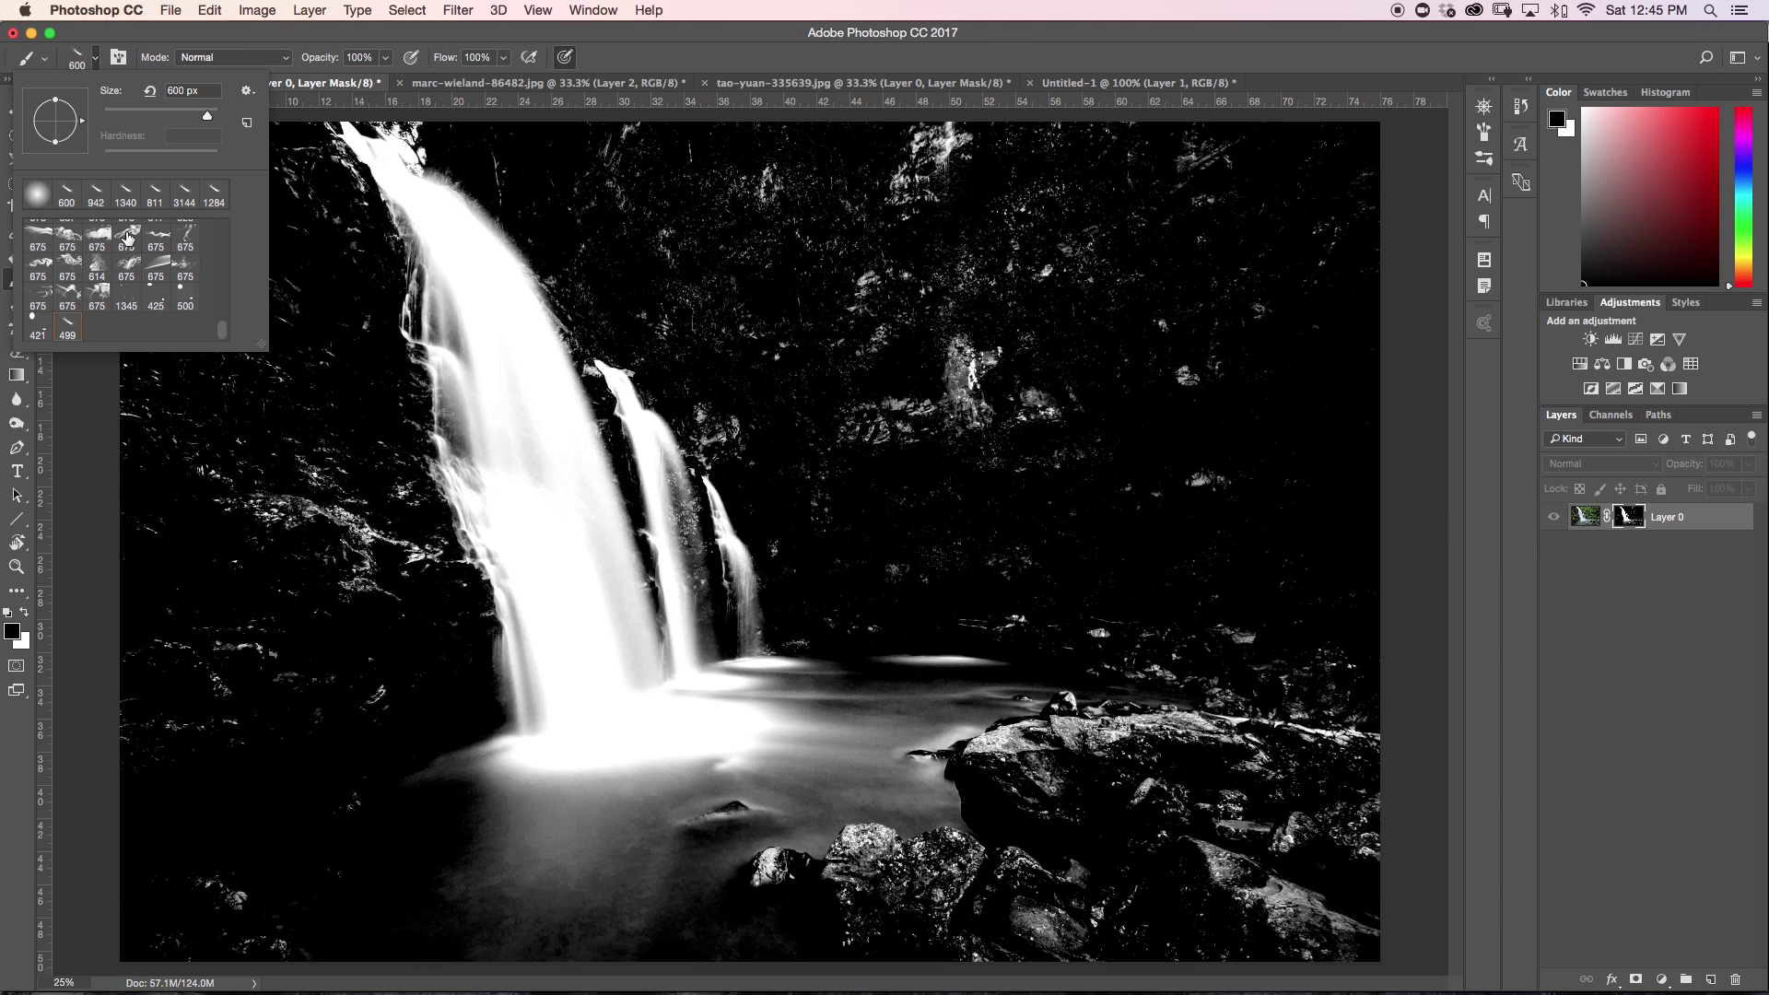
# Choose a soft round brush tip sized to 839 px.
pyautogui.click(37, 193)
pyautogui.press('Return')
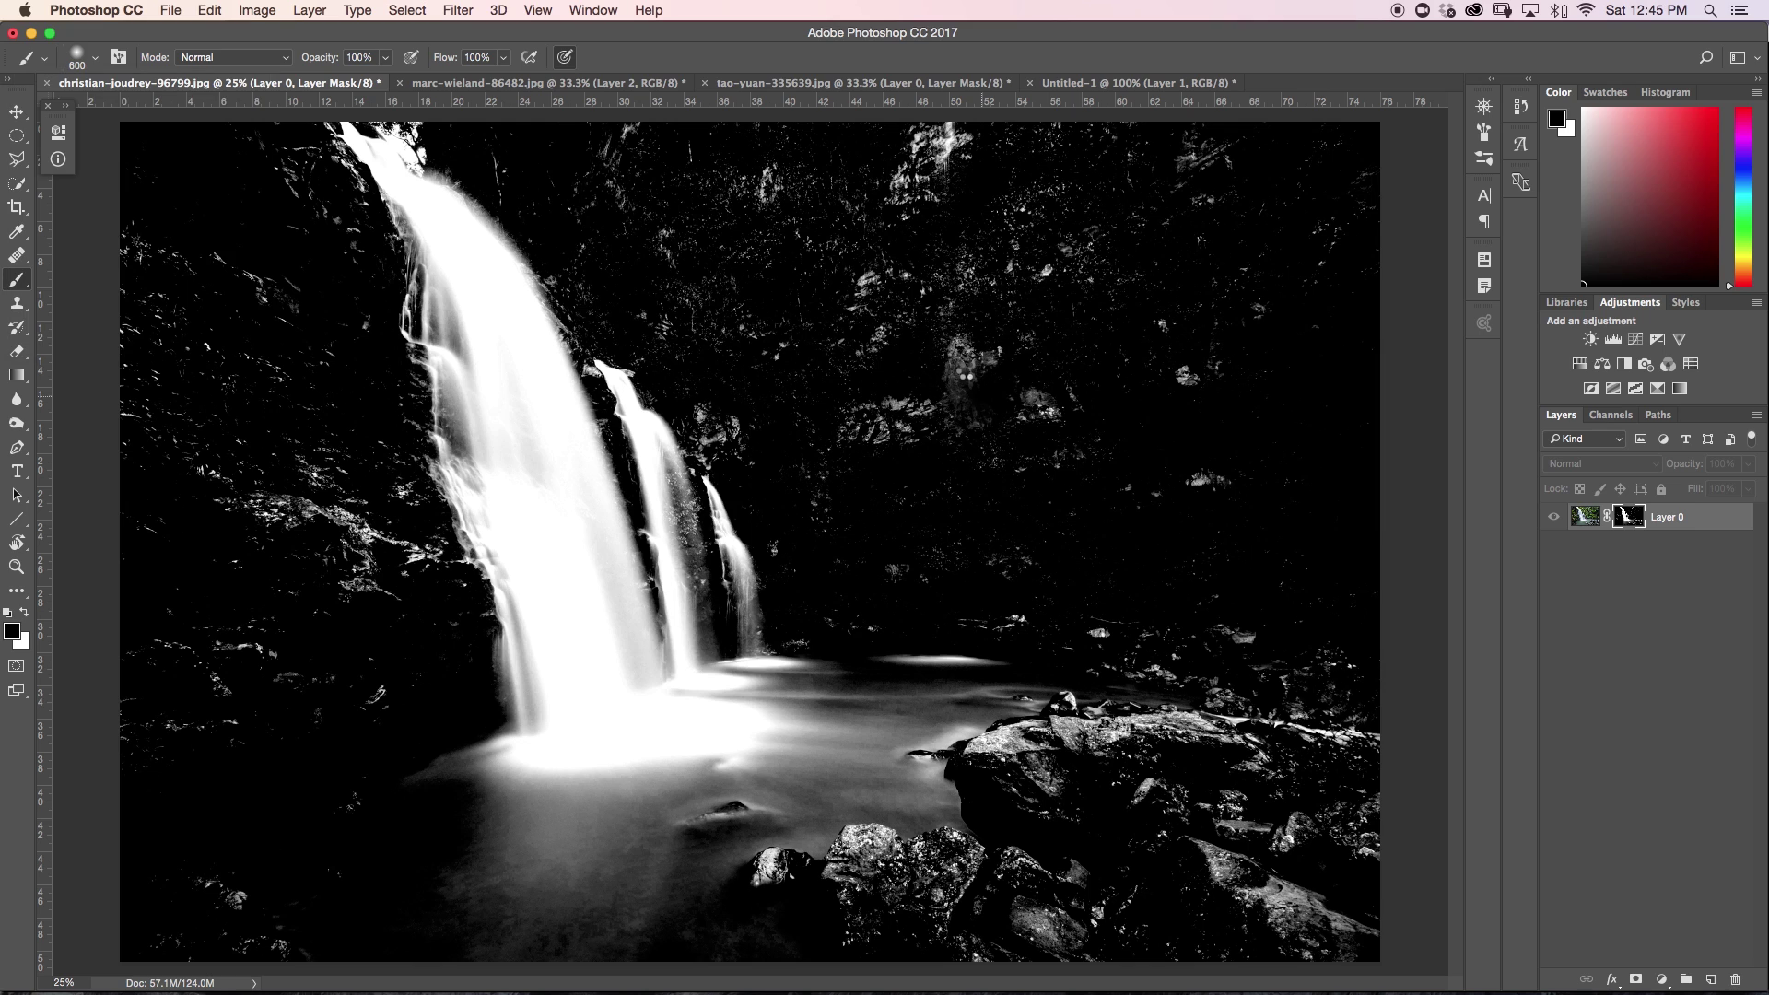
pyautogui.moveTo(976, 417); pyautogui.dragTo(1006, 423)
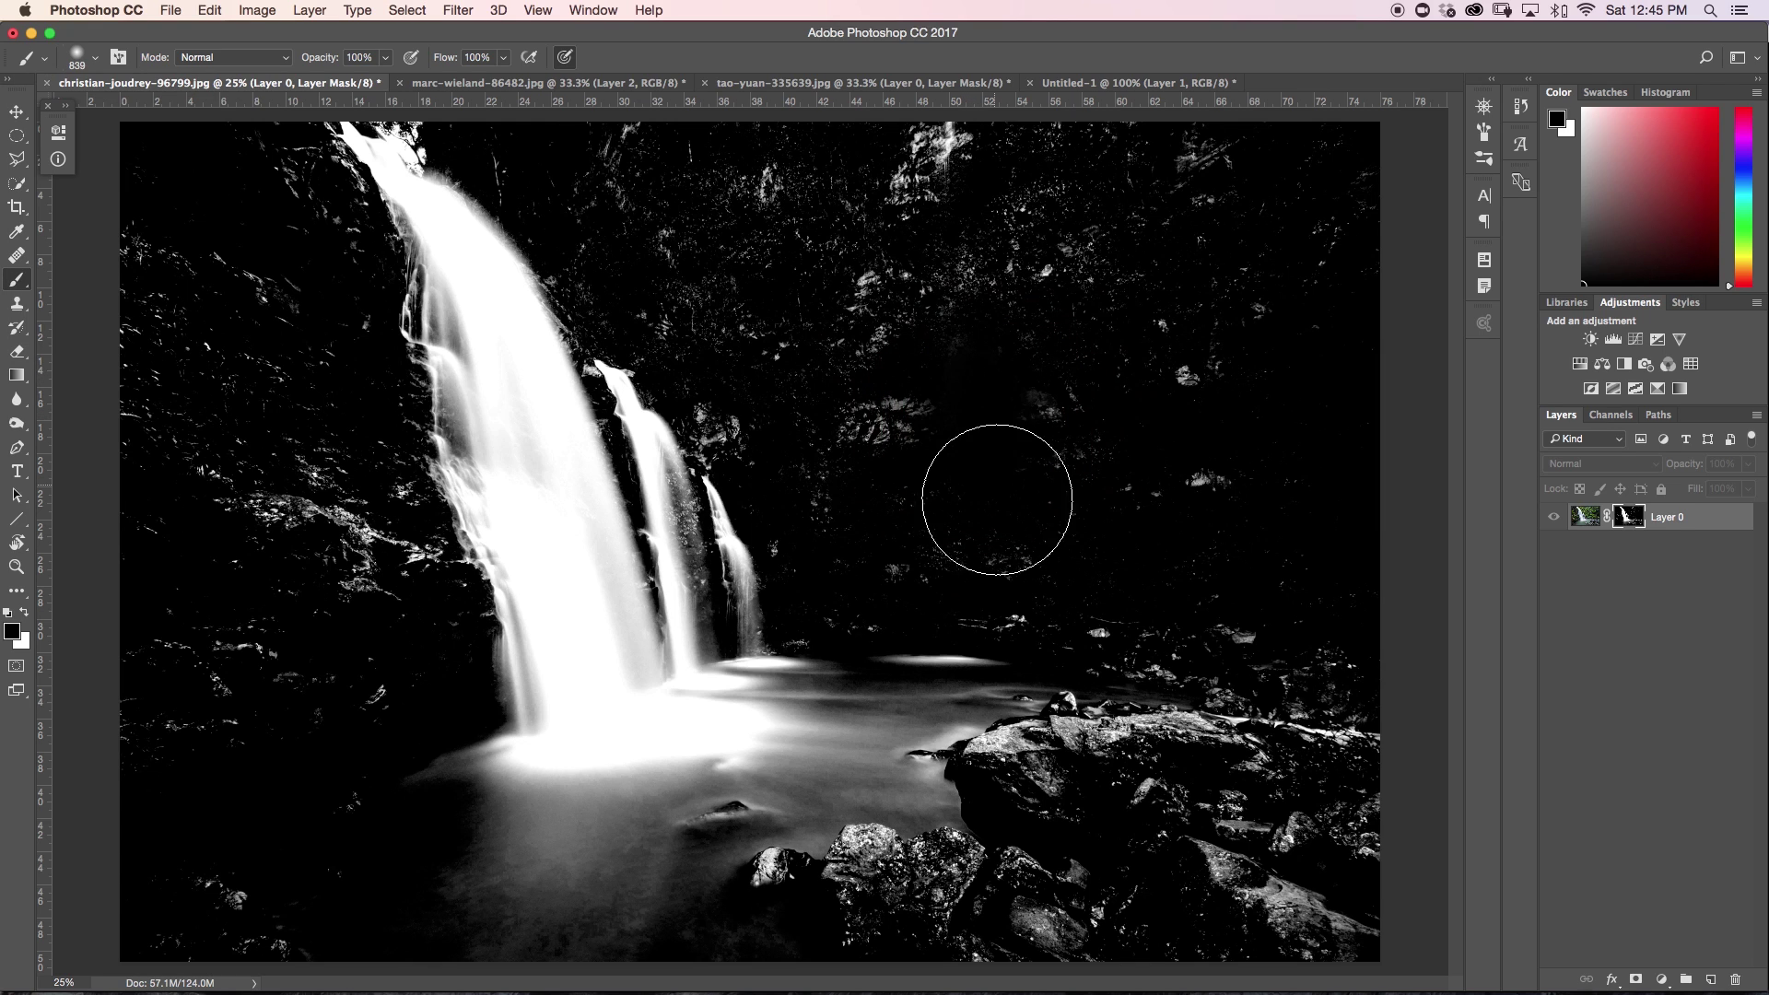
# Paint black on the mask over the foliage and rocks, leaving only the falling water visible.
pyautogui.moveTo(995, 501)
pyautogui.mouseDown()
pyautogui.moveTo(1030, 192)
pyautogui.moveTo(1145, 230)
pyautogui.moveTo(1199, 158)
pyautogui.moveTo(1323, 252)
pyautogui.moveTo(1274, 219)
pyautogui.moveTo(1200, 294)
pyautogui.moveTo(1178, 476)
pyautogui.moveTo(1151, 532)
pyautogui.moveTo(1284, 532)
pyautogui.moveTo(1371, 505)
pyautogui.moveTo(1356, 892)
pyautogui.mouseUp()
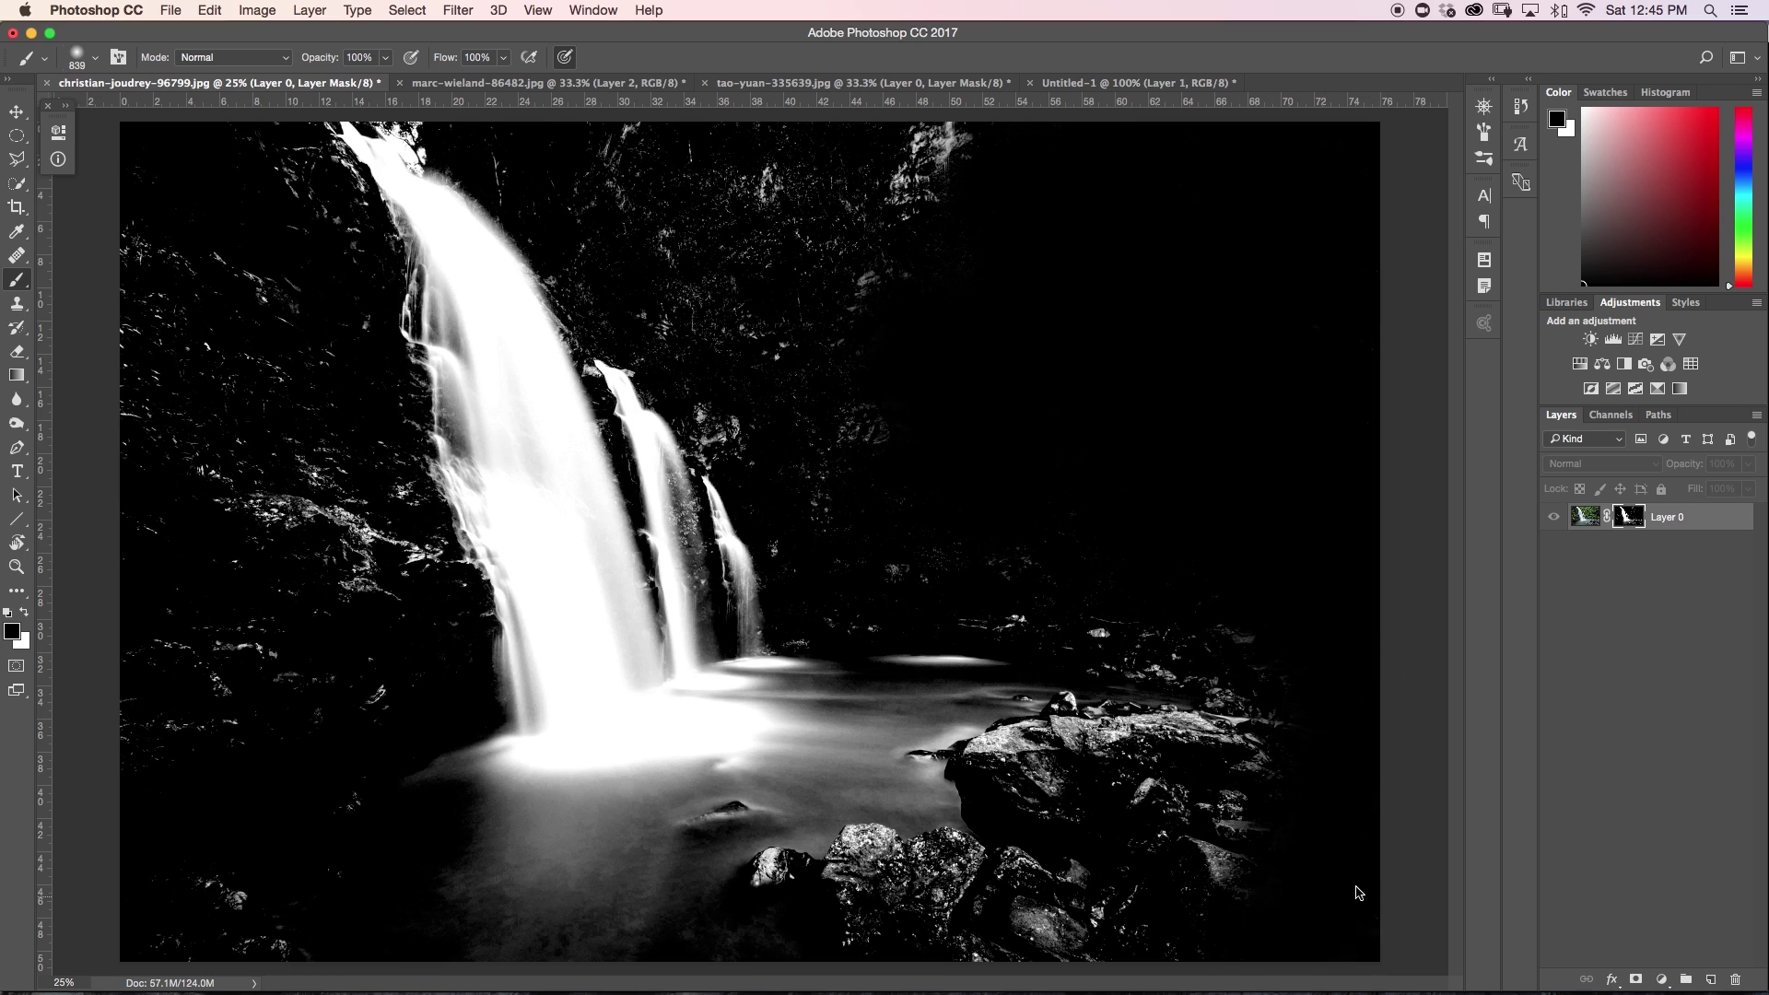
pyautogui.moveTo(1235, 940)
pyautogui.mouseDown()
pyautogui.moveTo(917, 965)
pyautogui.moveTo(836, 952)
pyautogui.moveTo(1253, 829)
pyautogui.moveTo(1109, 914)
pyautogui.moveTo(1254, 723)
pyautogui.moveTo(1258, 597)
pyautogui.moveTo(838, 388)
pyautogui.moveTo(870, 188)
pyautogui.moveTo(959, 164)
pyautogui.moveTo(690, 124)
pyautogui.moveTo(734, 185)
pyautogui.moveTo(647, 182)
pyautogui.mouseUp()
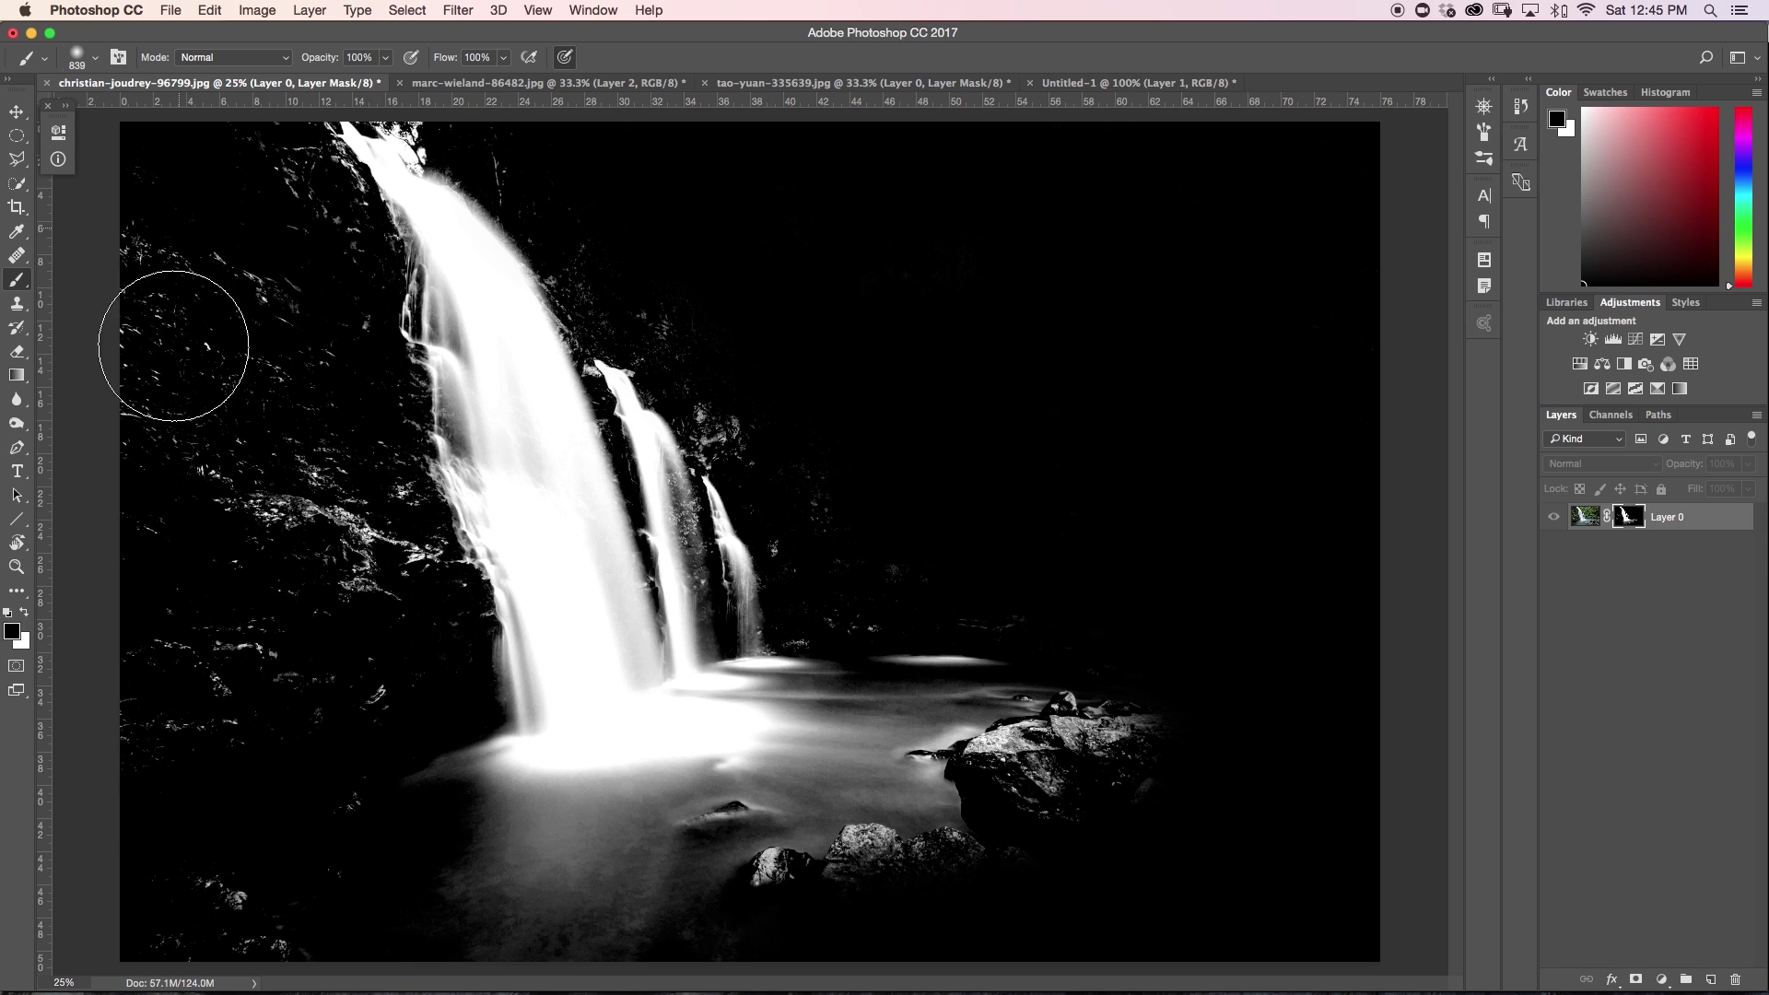
pyautogui.moveTo(190, 335)
pyautogui.mouseDown()
pyautogui.moveTo(197, 283)
pyautogui.moveTo(319, 637)
pyautogui.moveTo(349, 619)
pyautogui.moveTo(259, 190)
pyautogui.moveTo(135, 827)
pyautogui.moveTo(249, 545)
pyautogui.moveTo(186, 914)
pyautogui.moveTo(307, 954)
pyautogui.moveTo(185, 902)
pyautogui.moveTo(327, 789)
pyautogui.moveTo(378, 606)
pyautogui.moveTo(324, 302)
pyautogui.moveTo(283, 215)
pyautogui.moveTo(249, 203)
pyautogui.moveTo(237, 719)
pyautogui.moveTo(401, 925)
pyautogui.moveTo(535, 954)
pyautogui.moveTo(797, 944)
pyautogui.moveTo(916, 896)
pyautogui.moveTo(1037, 745)
pyautogui.moveTo(1102, 772)
pyautogui.moveTo(1013, 651)
pyautogui.moveTo(1022, 768)
pyautogui.moveTo(938, 778)
pyautogui.moveTo(892, 862)
pyautogui.moveTo(696, 920)
pyautogui.moveTo(581, 930)
pyautogui.moveTo(440, 886)
pyautogui.moveTo(522, 913)
pyautogui.moveTo(730, 913)
pyautogui.moveTo(728, 877)
pyautogui.moveTo(938, 873)
pyautogui.moveTo(544, 151)
pyautogui.moveTo(738, 315)
pyautogui.moveTo(751, 400)
pyautogui.moveTo(804, 437)
pyautogui.moveTo(893, 586)
pyautogui.moveTo(913, 489)
pyautogui.mouseUp()
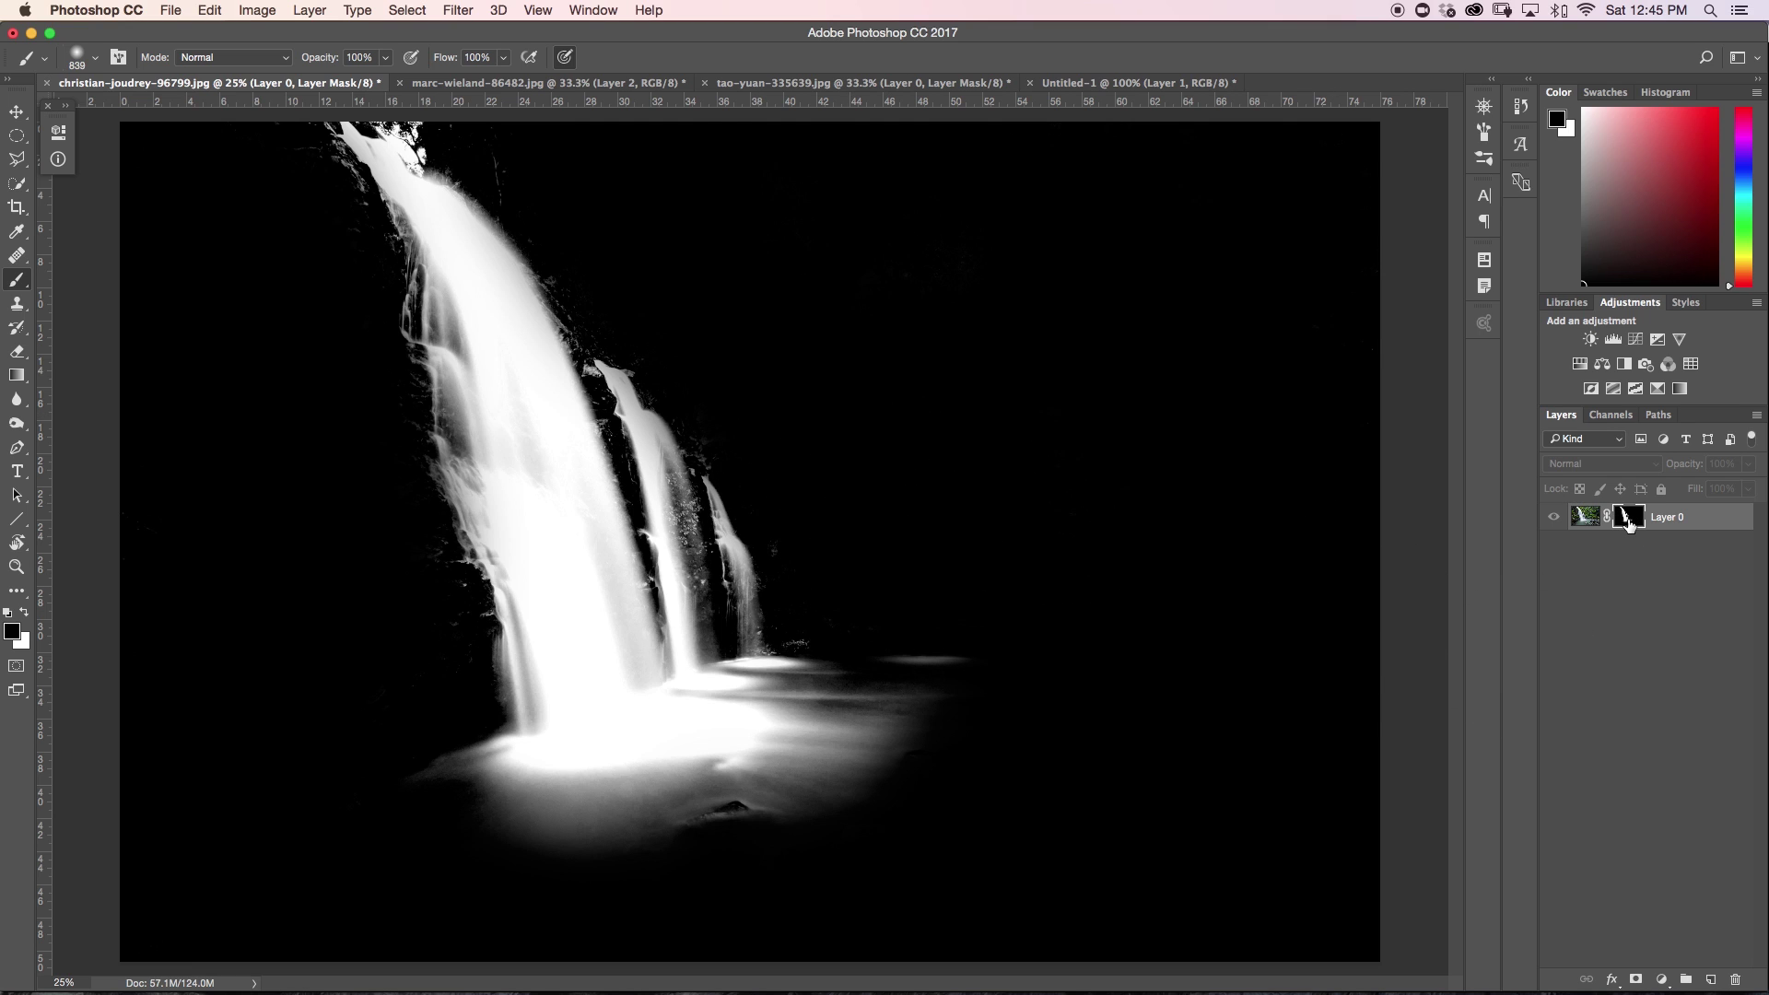
pyautogui.keyDown('alt'); pyautogui.click(1629, 518); pyautogui.keyUp('alt')
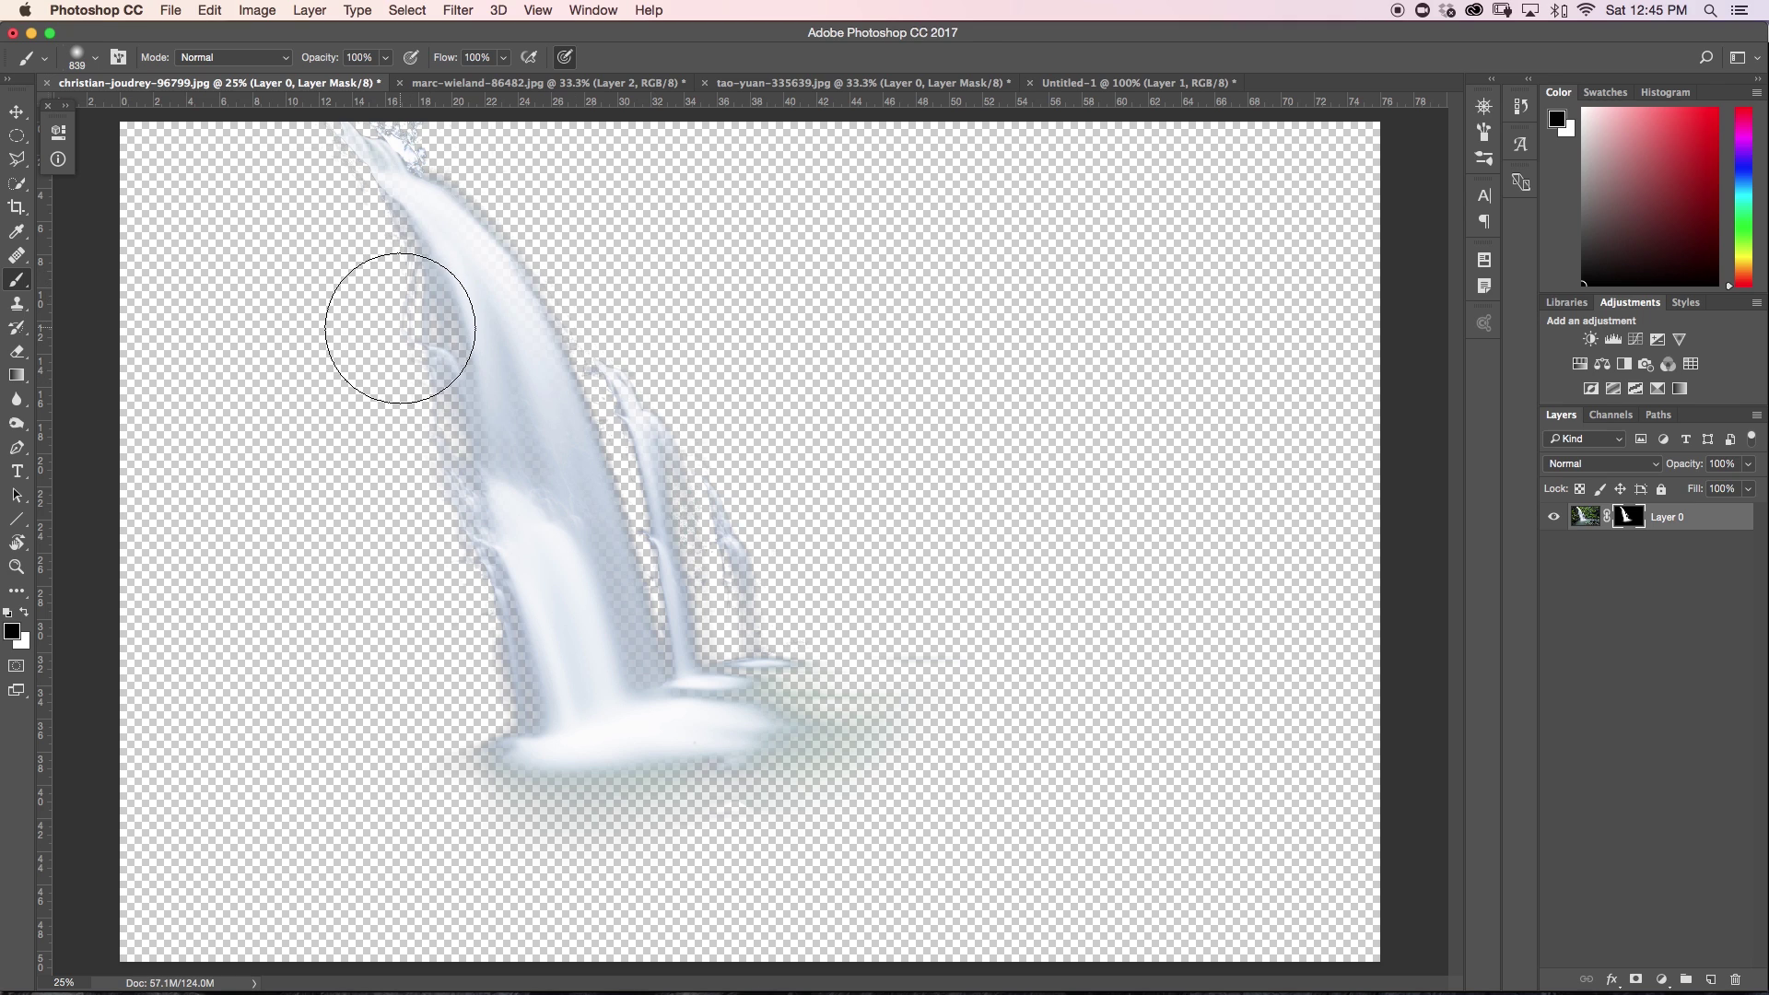
# Drag the masked waterfall layer from the waterfall photo into the Untitled-1 document.
pyautogui.click(1073, 83)
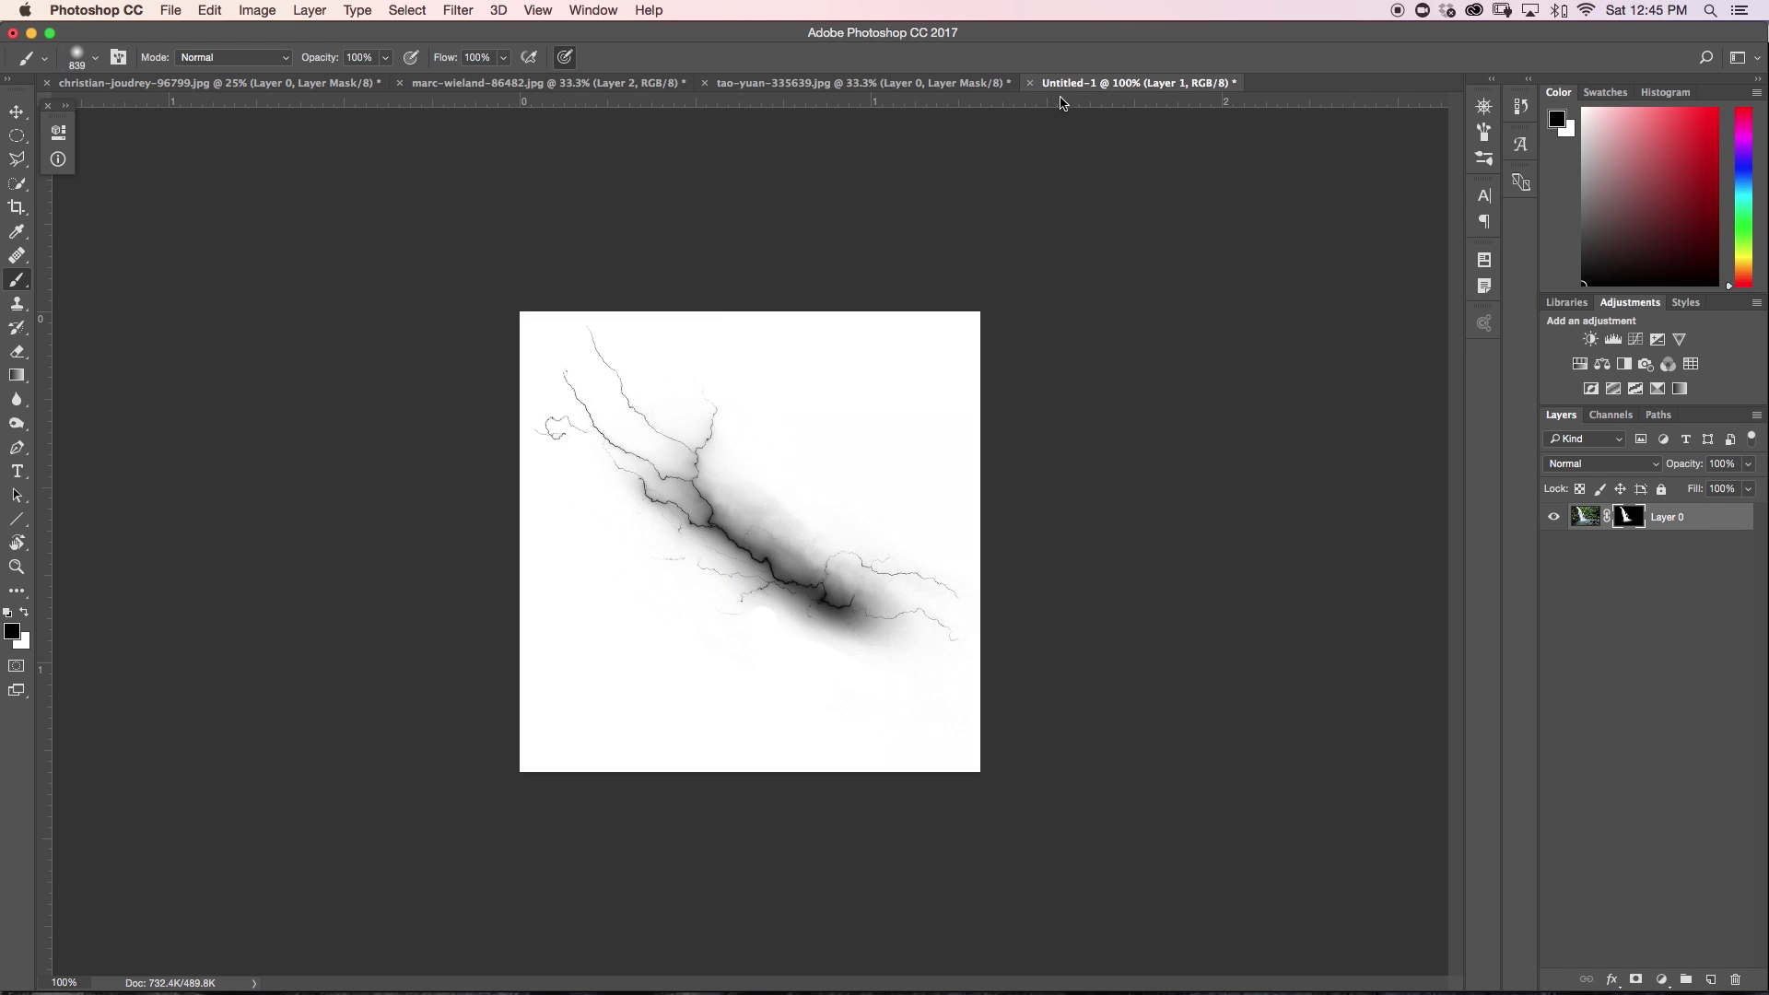
pyautogui.press('x')
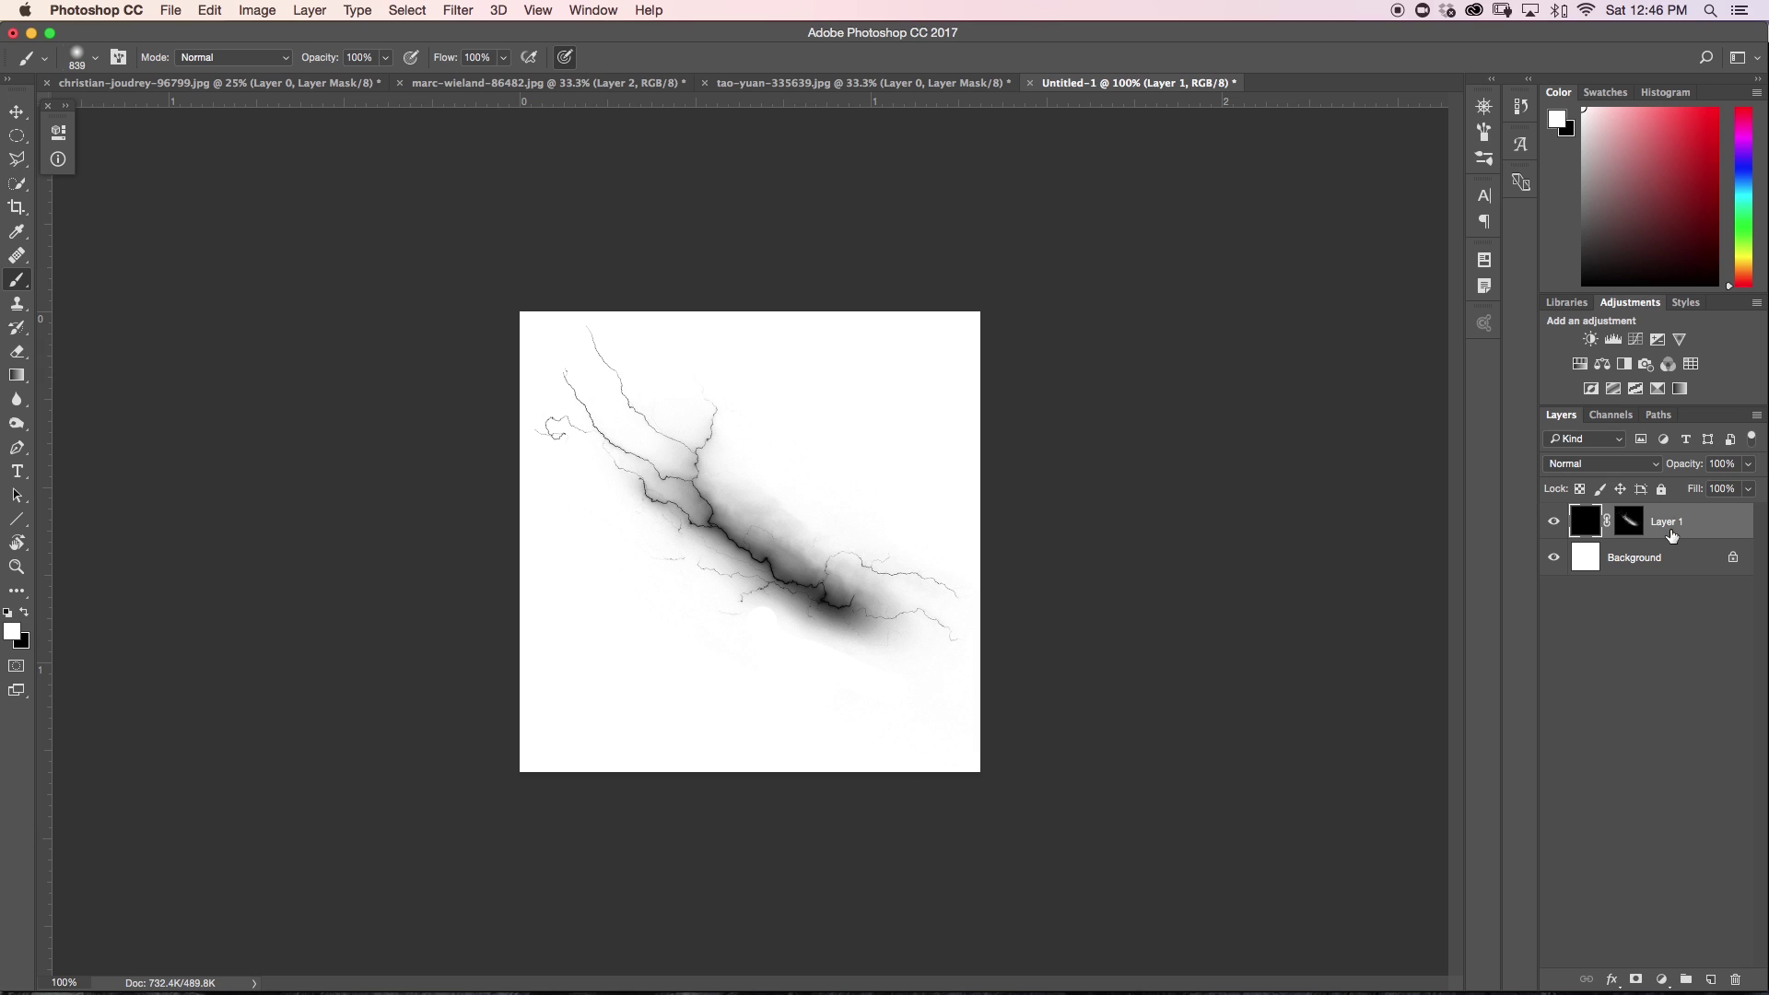
pyautogui.press('BackSpace')
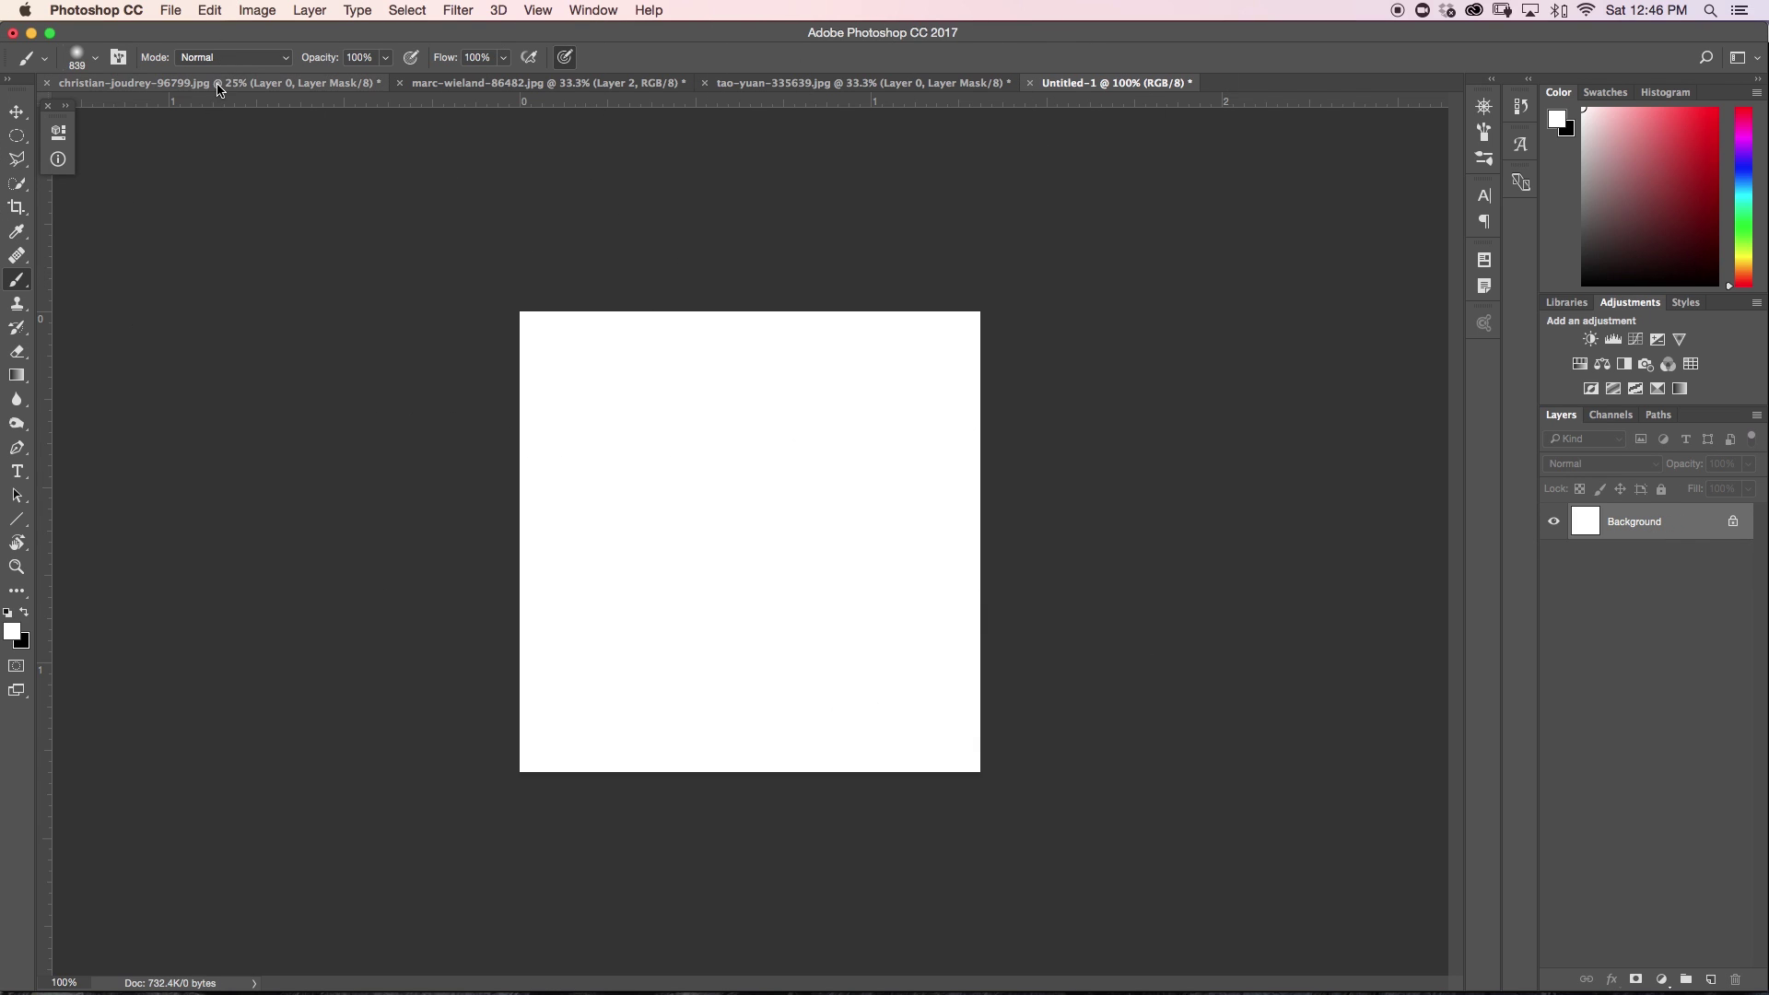
pyautogui.click(226, 83)
pyautogui.press('x')
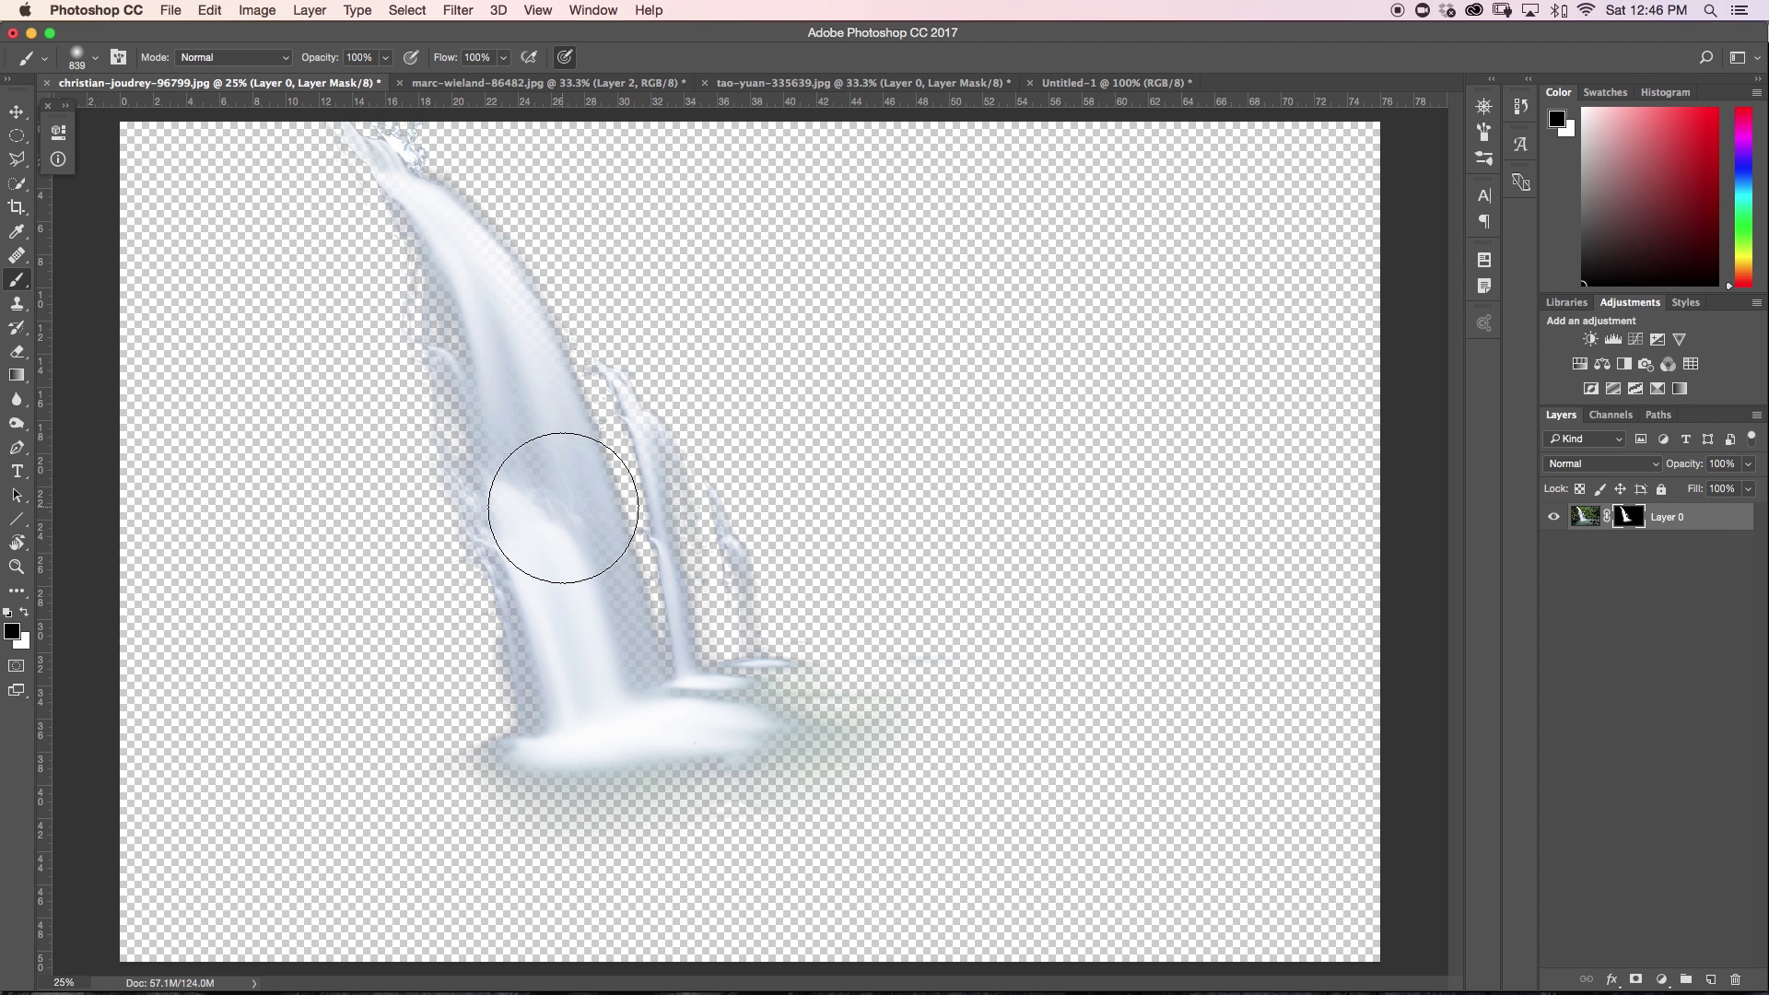
pyautogui.press('v')
pyautogui.moveTo(512, 521); pyautogui.dragTo(793, 581)
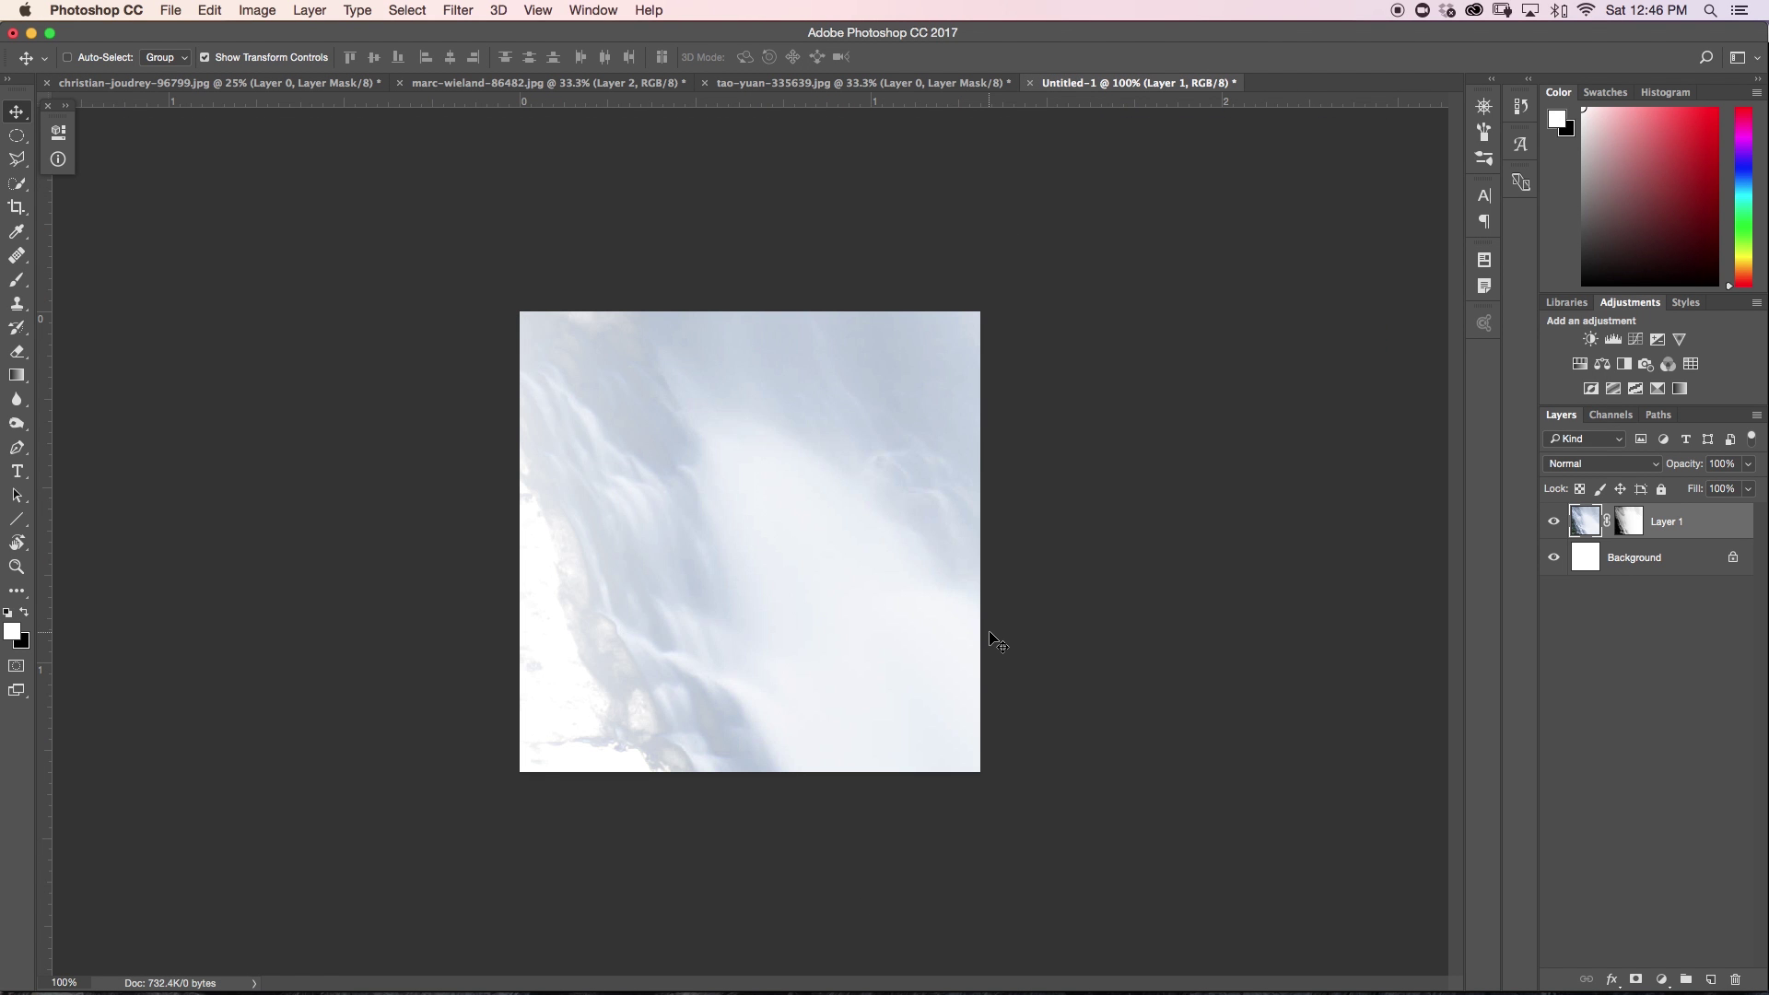
# Scale the waterfall to about 14% and position it over the Untitled-1 canvas.
pyautogui.press('super+0')
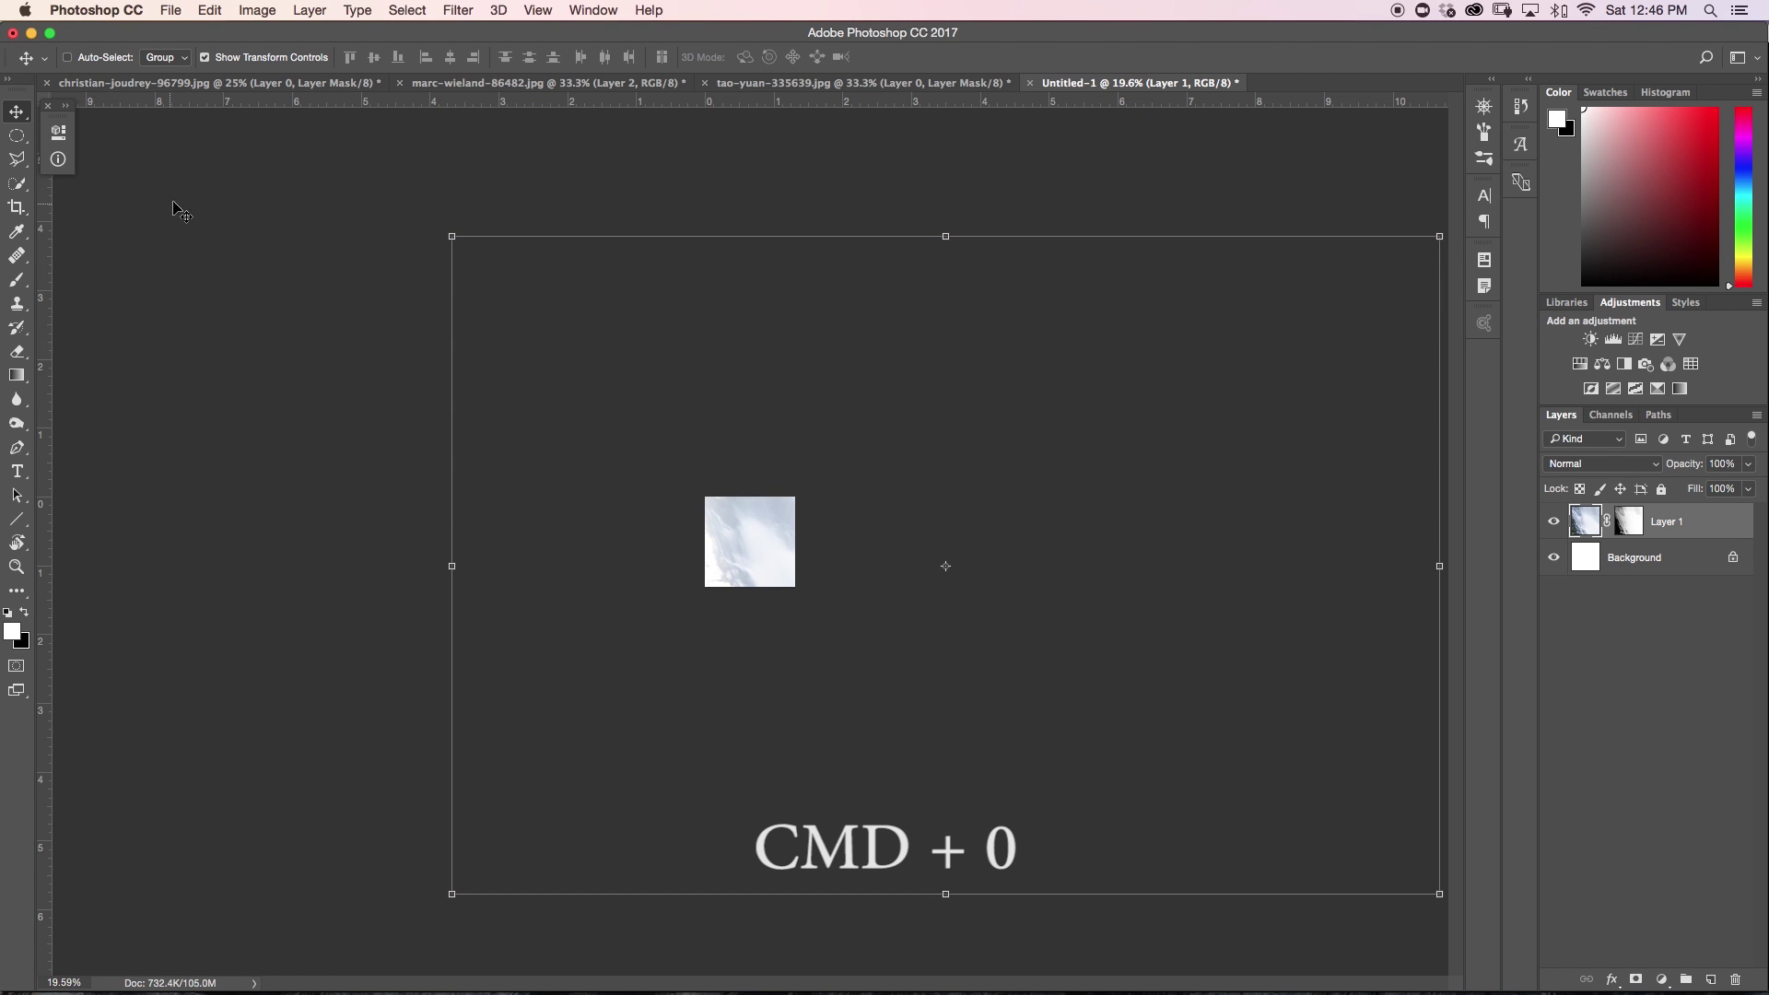
pyautogui.moveTo(465, 229); pyautogui.dragTo(722, 558)
pyautogui.moveTo(692, 496); pyautogui.dragTo(744, 530)
pyautogui.moveTo(773, 576); pyautogui.dragTo(744, 557)
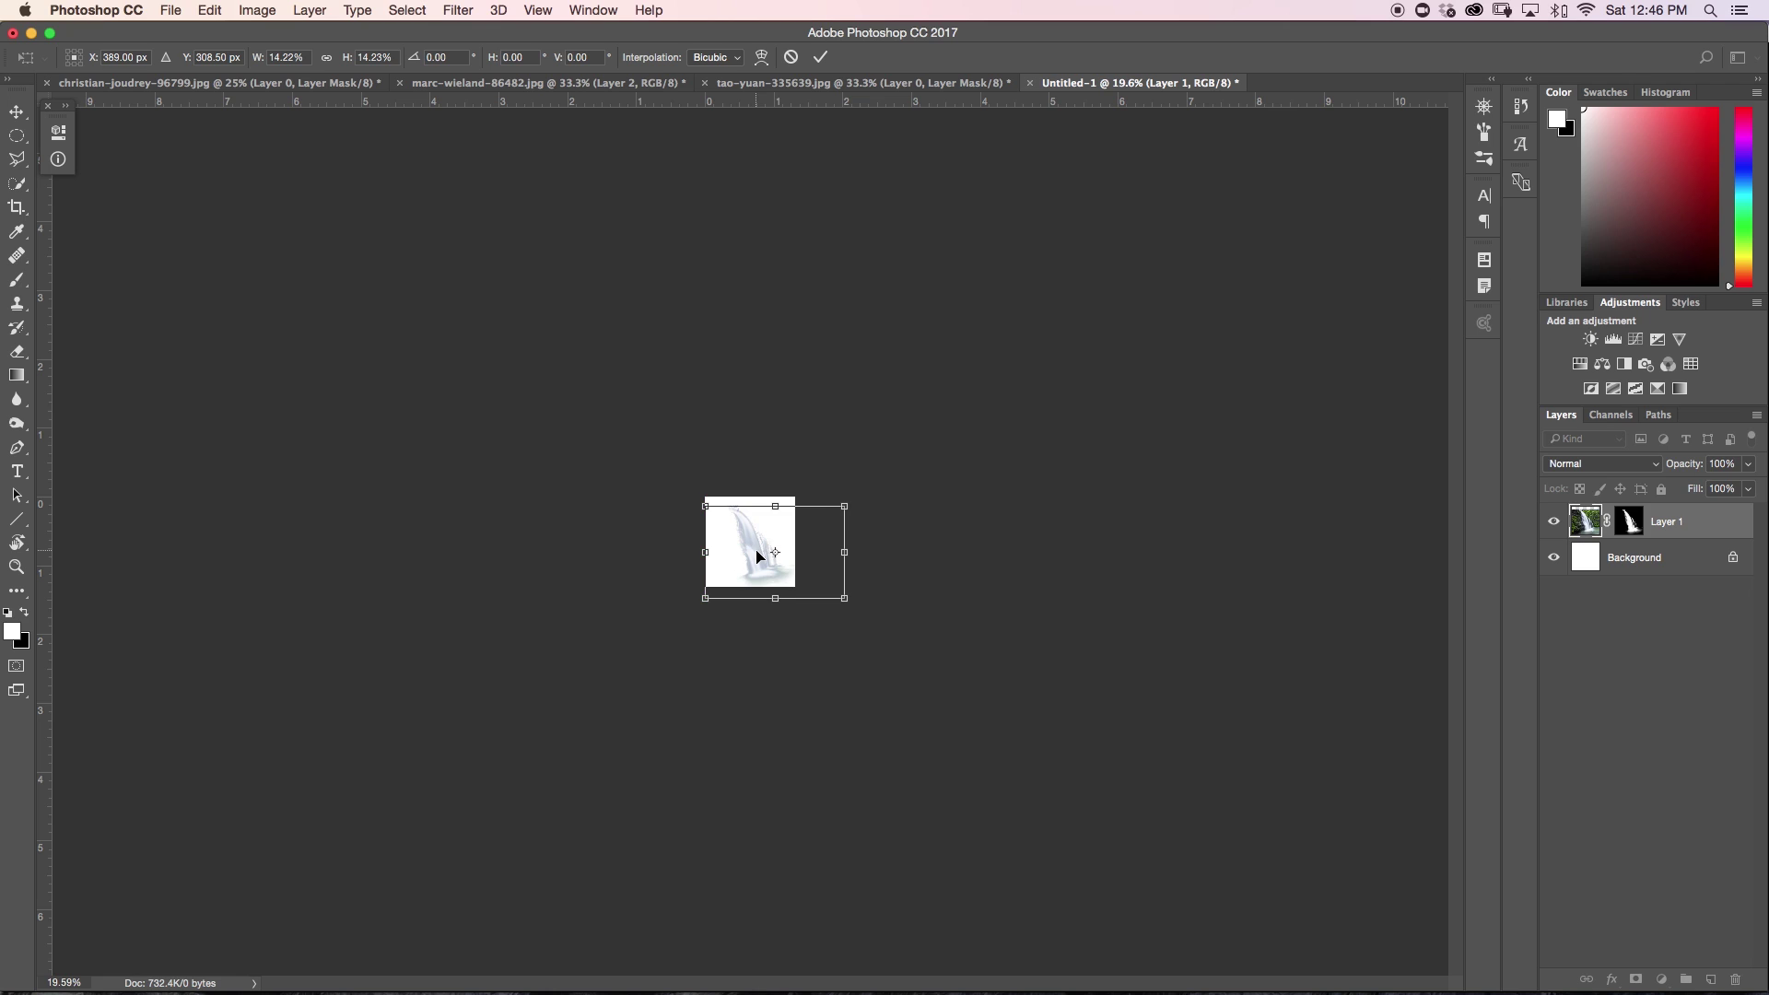
pyautogui.press('super+plus')
pyautogui.press('super+plus')
pyautogui.press('super+plus')
pyautogui.press('super+plus')
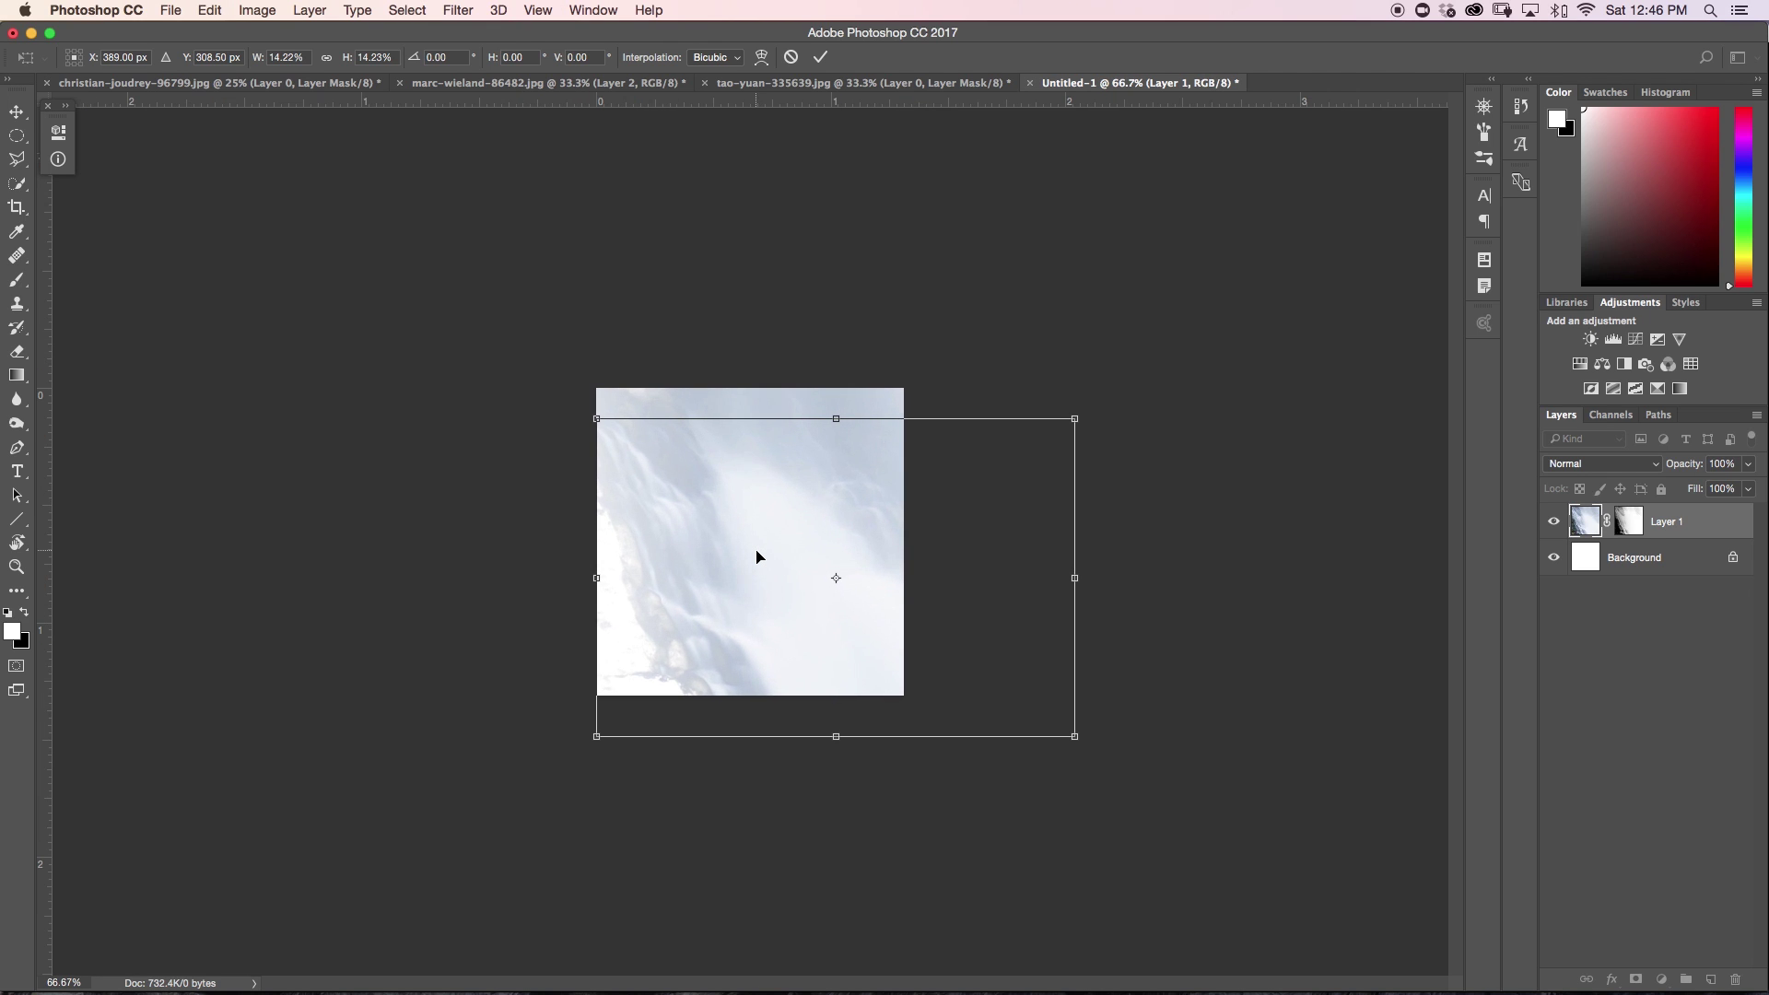
pyautogui.moveTo(598, 419); pyautogui.dragTo(566, 387)
pyautogui.moveTo(732, 549); pyautogui.dragTo(708, 561)
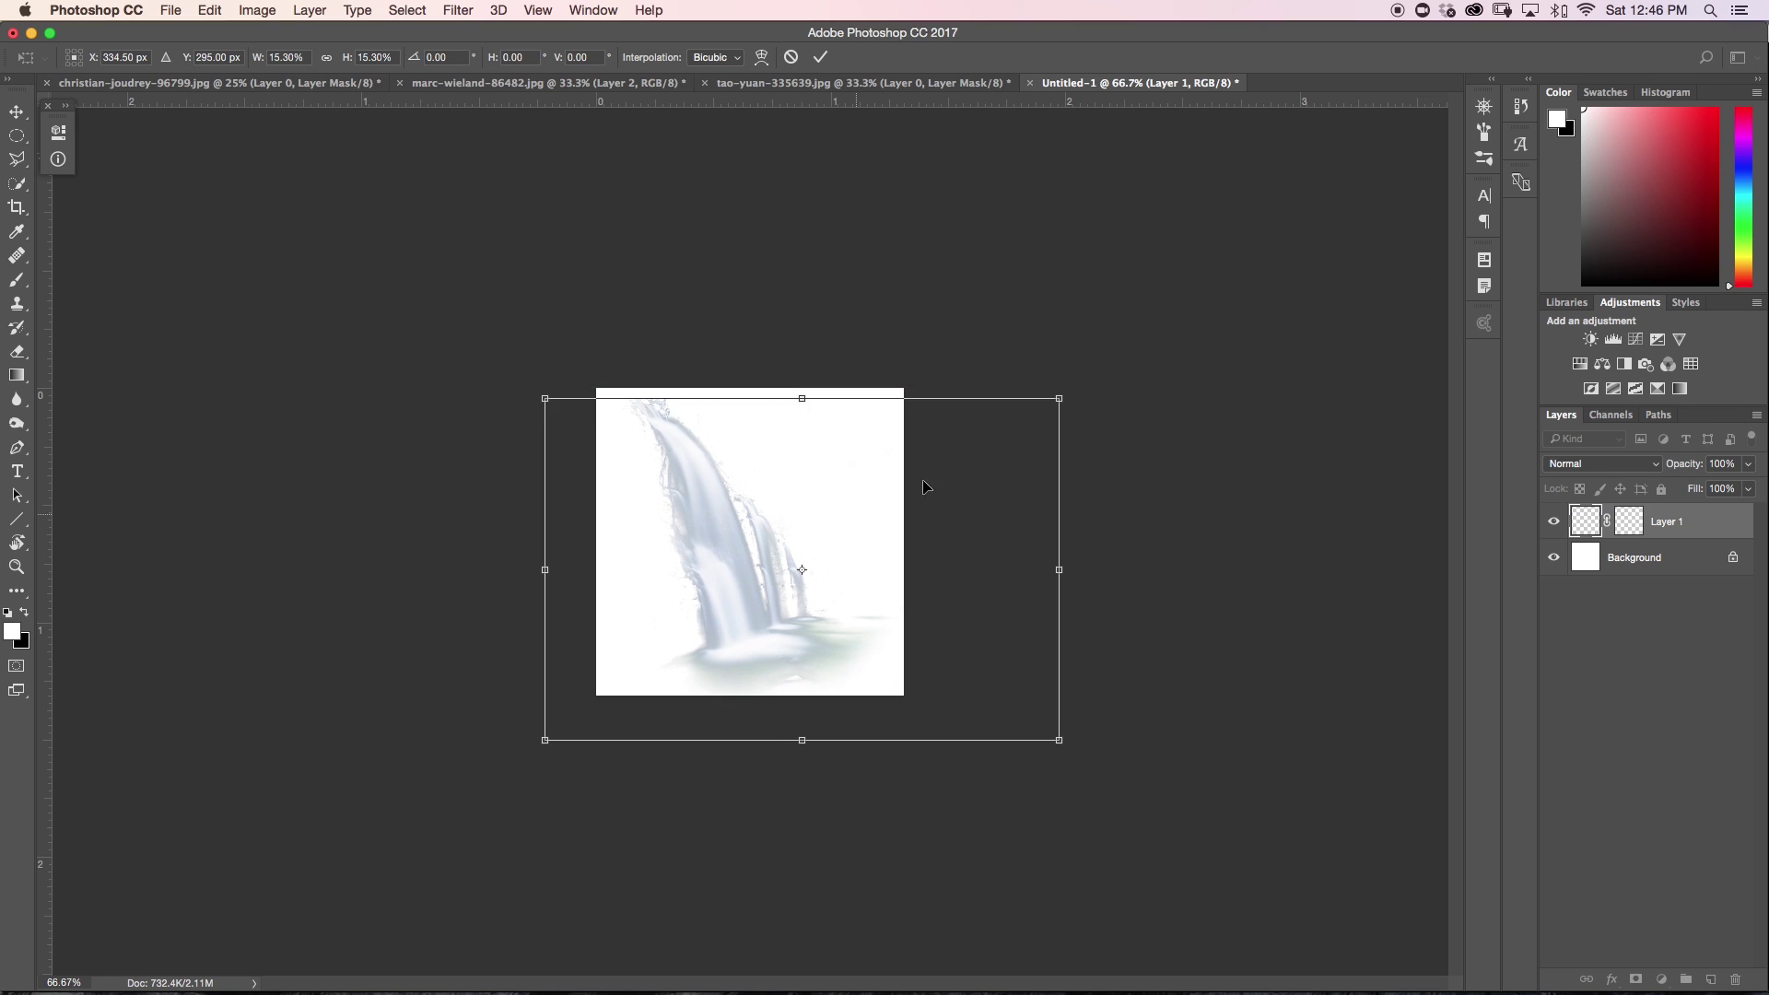
pyautogui.moveTo(1056, 401); pyautogui.dragTo(1015, 422)
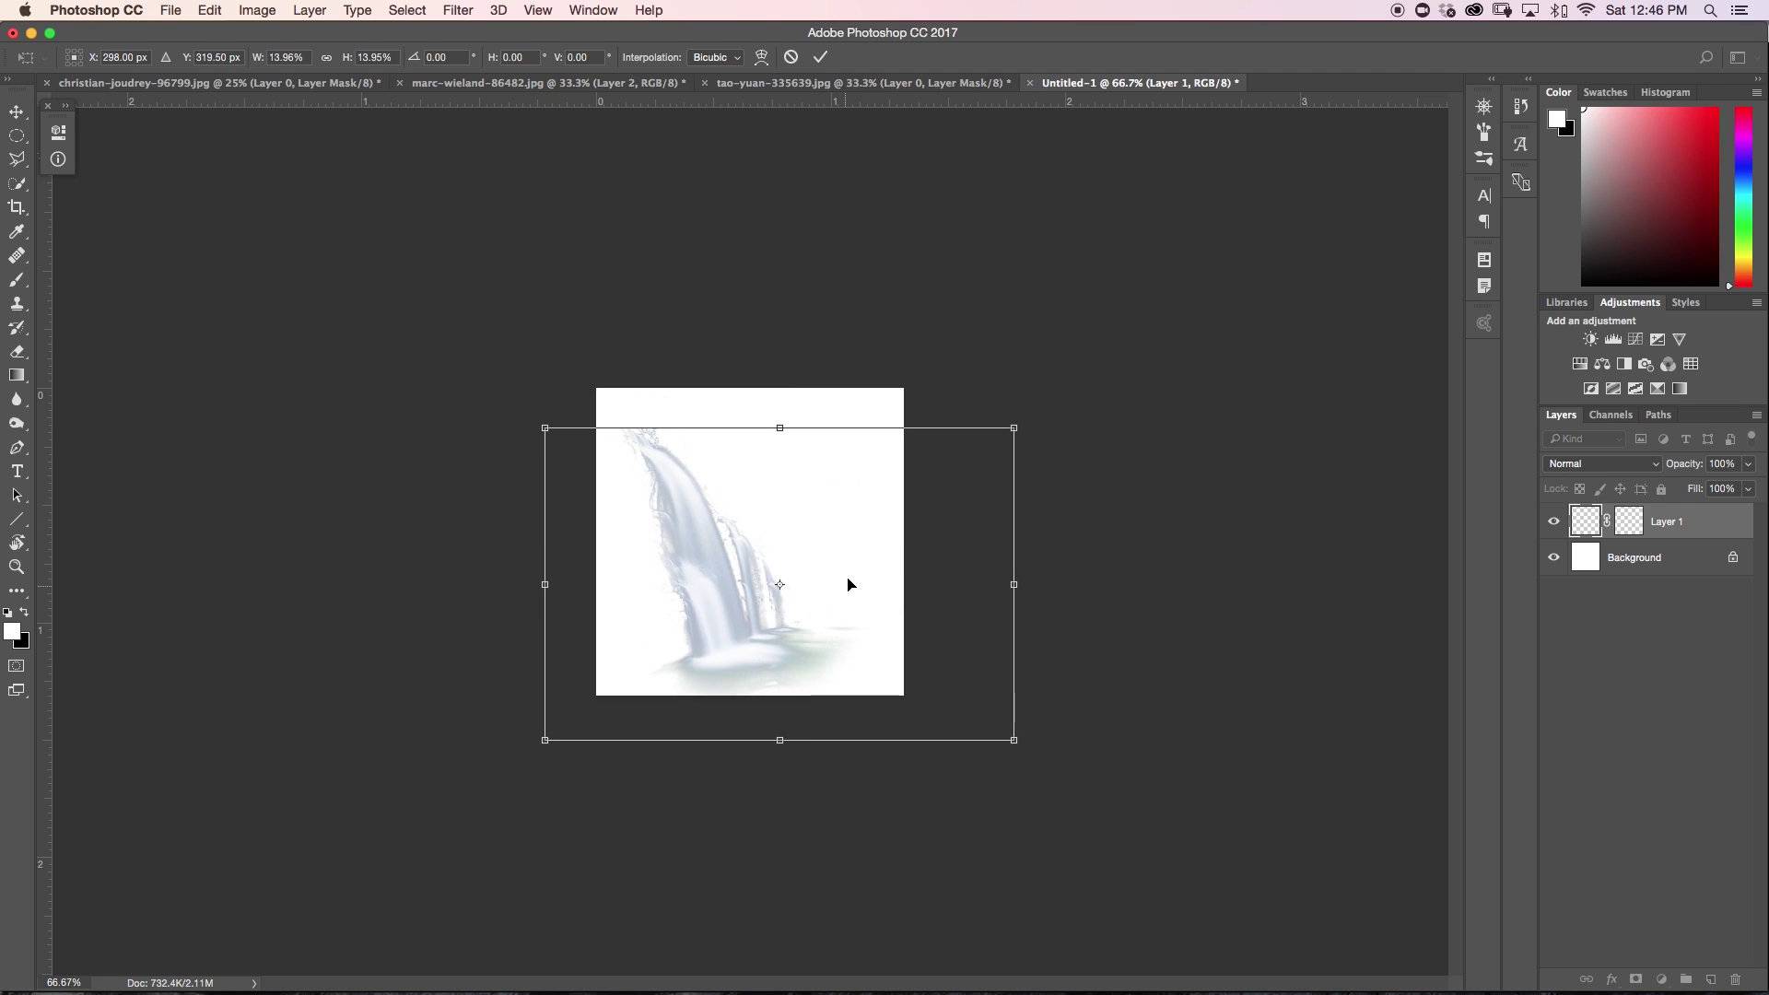
pyautogui.moveTo(849, 584); pyautogui.dragTo(861, 572)
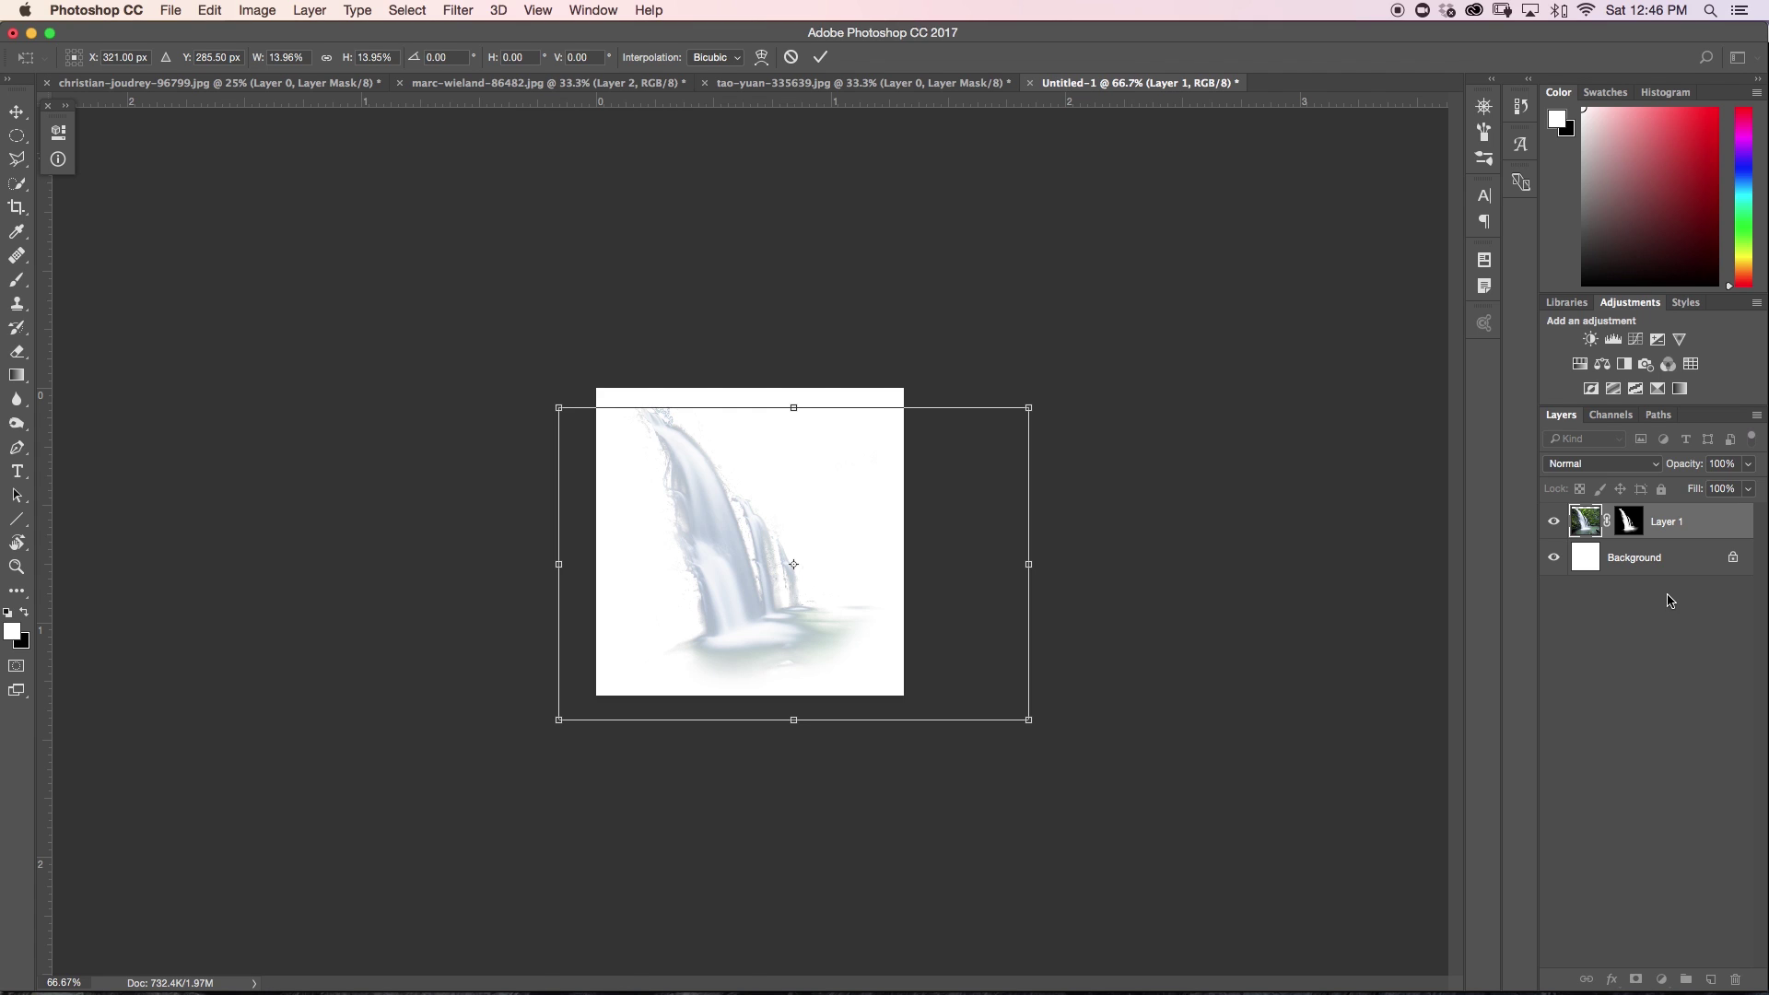
pyautogui.press('Return')
# Fill the waterfall with solid black and define it as a brush preset named 'Waterfall'.
pyautogui.press('x')
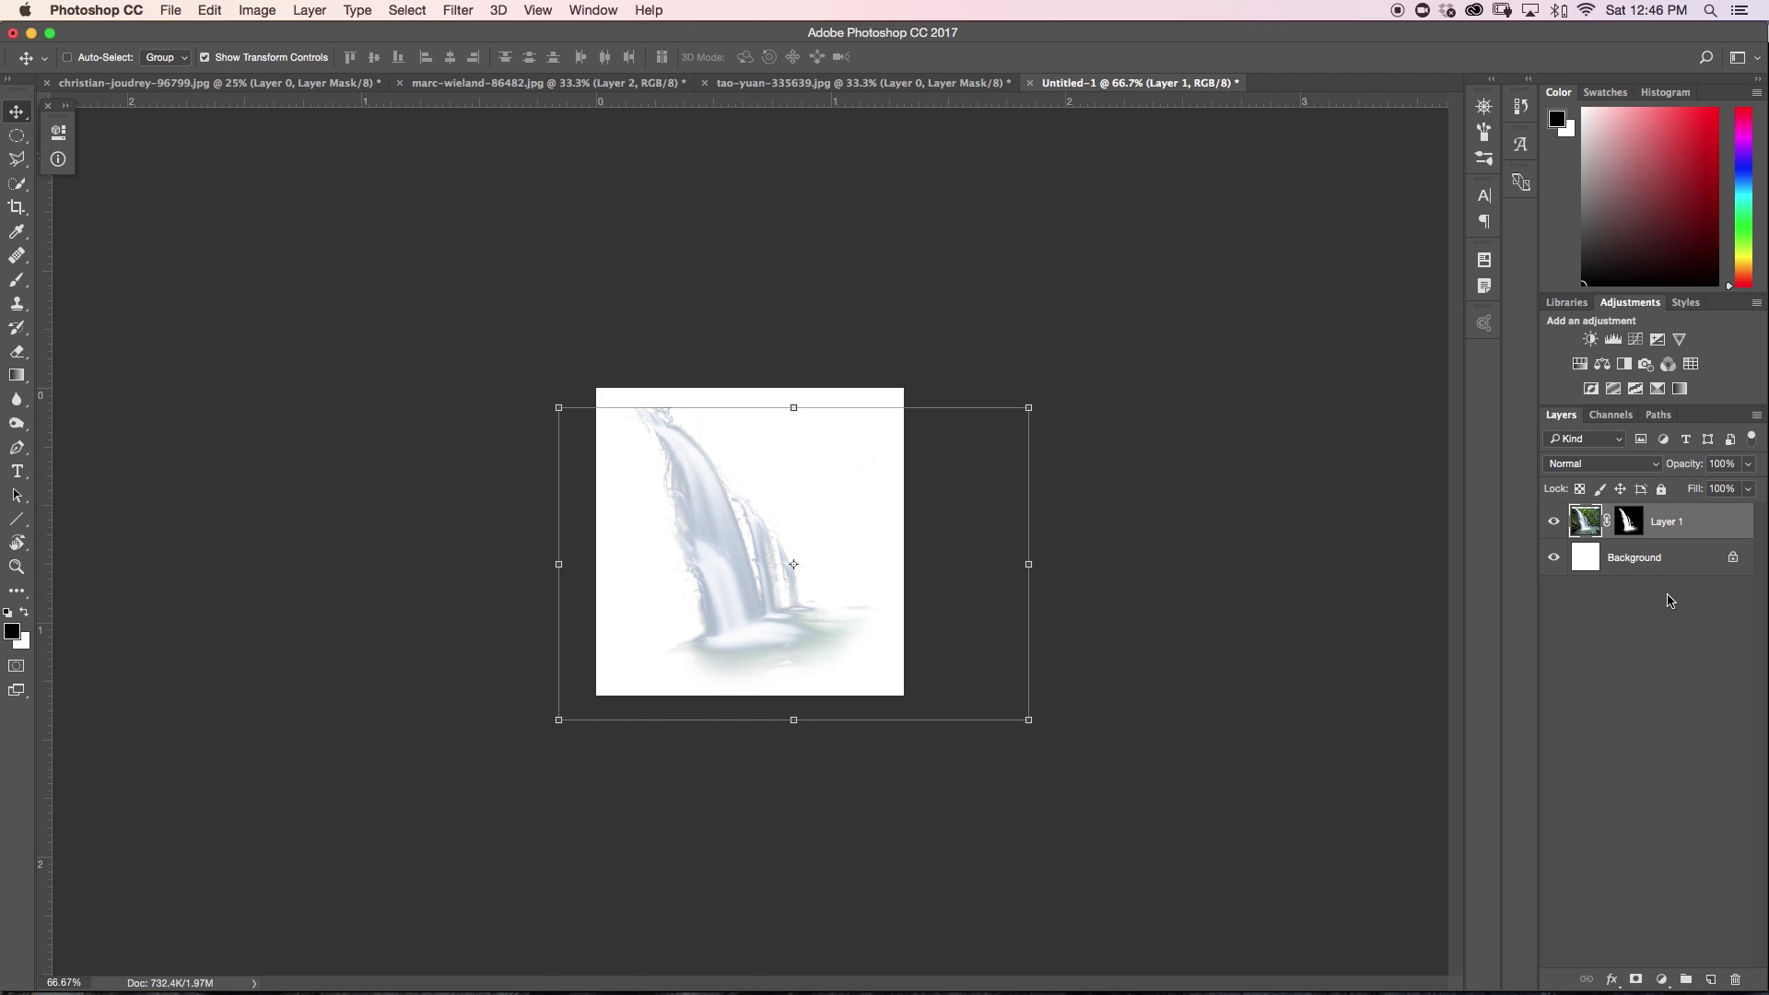
pyautogui.hotkey('shift', 'alt', 'BackSpace')
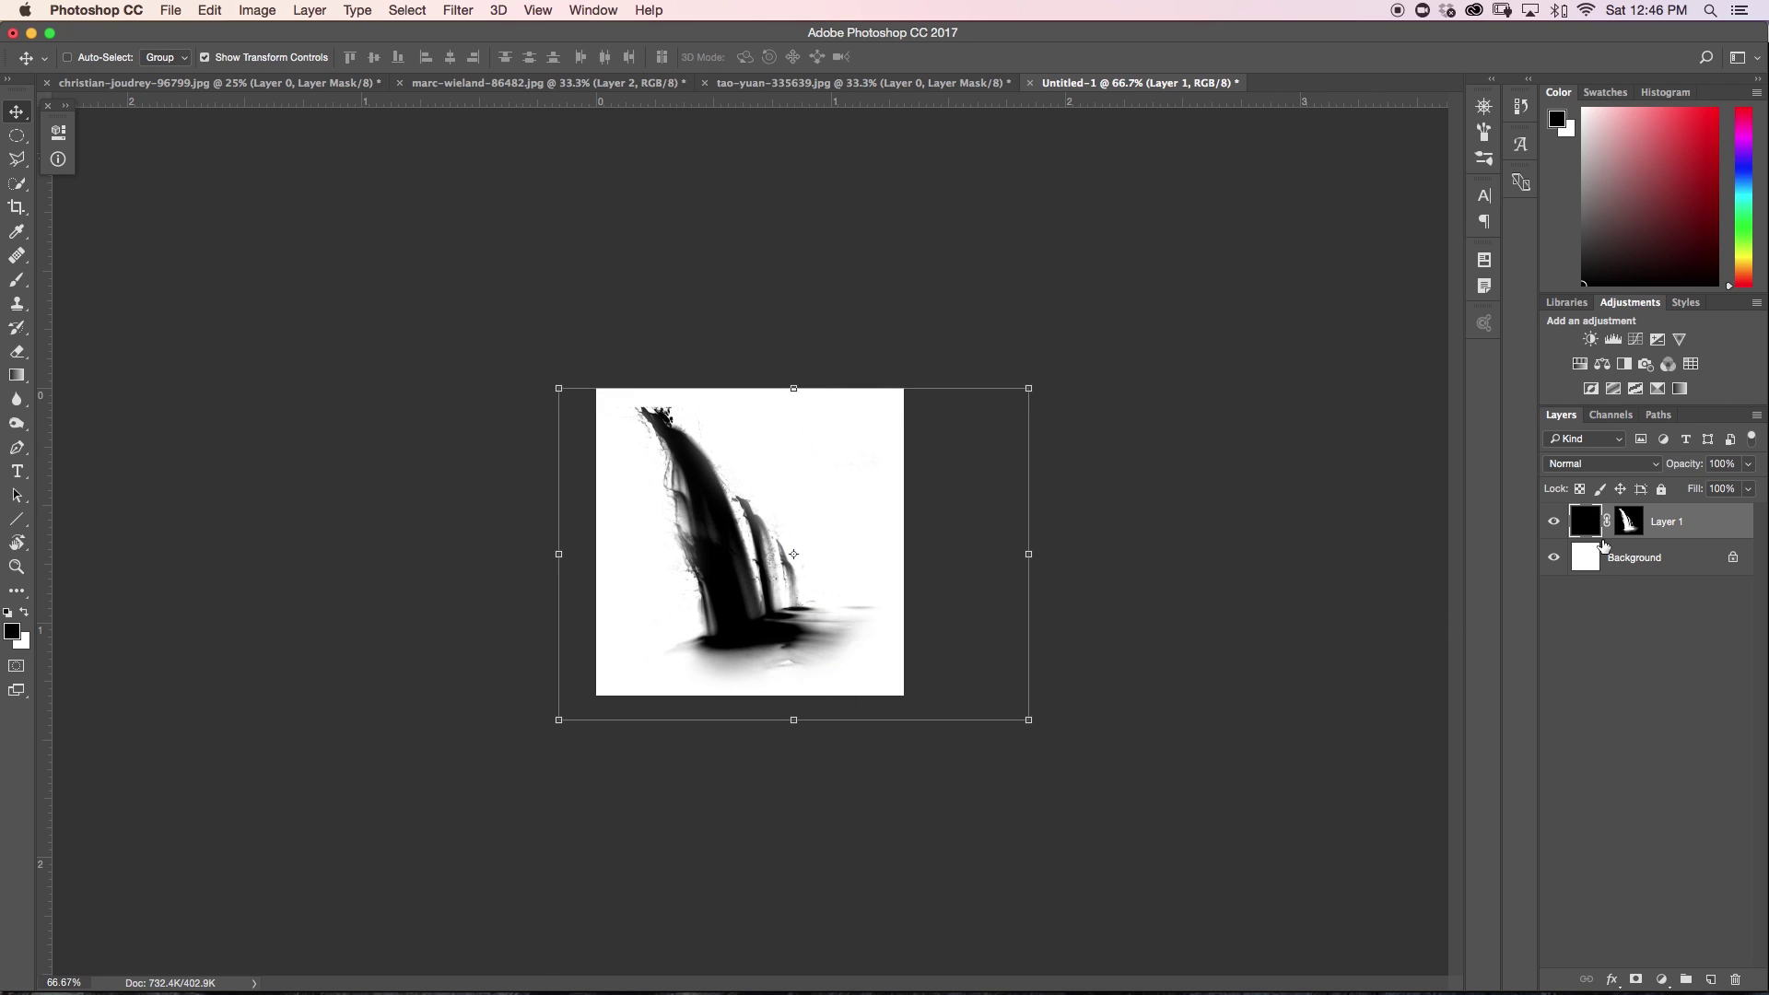
pyautogui.click(223, 11)
pyautogui.click(329, 490)
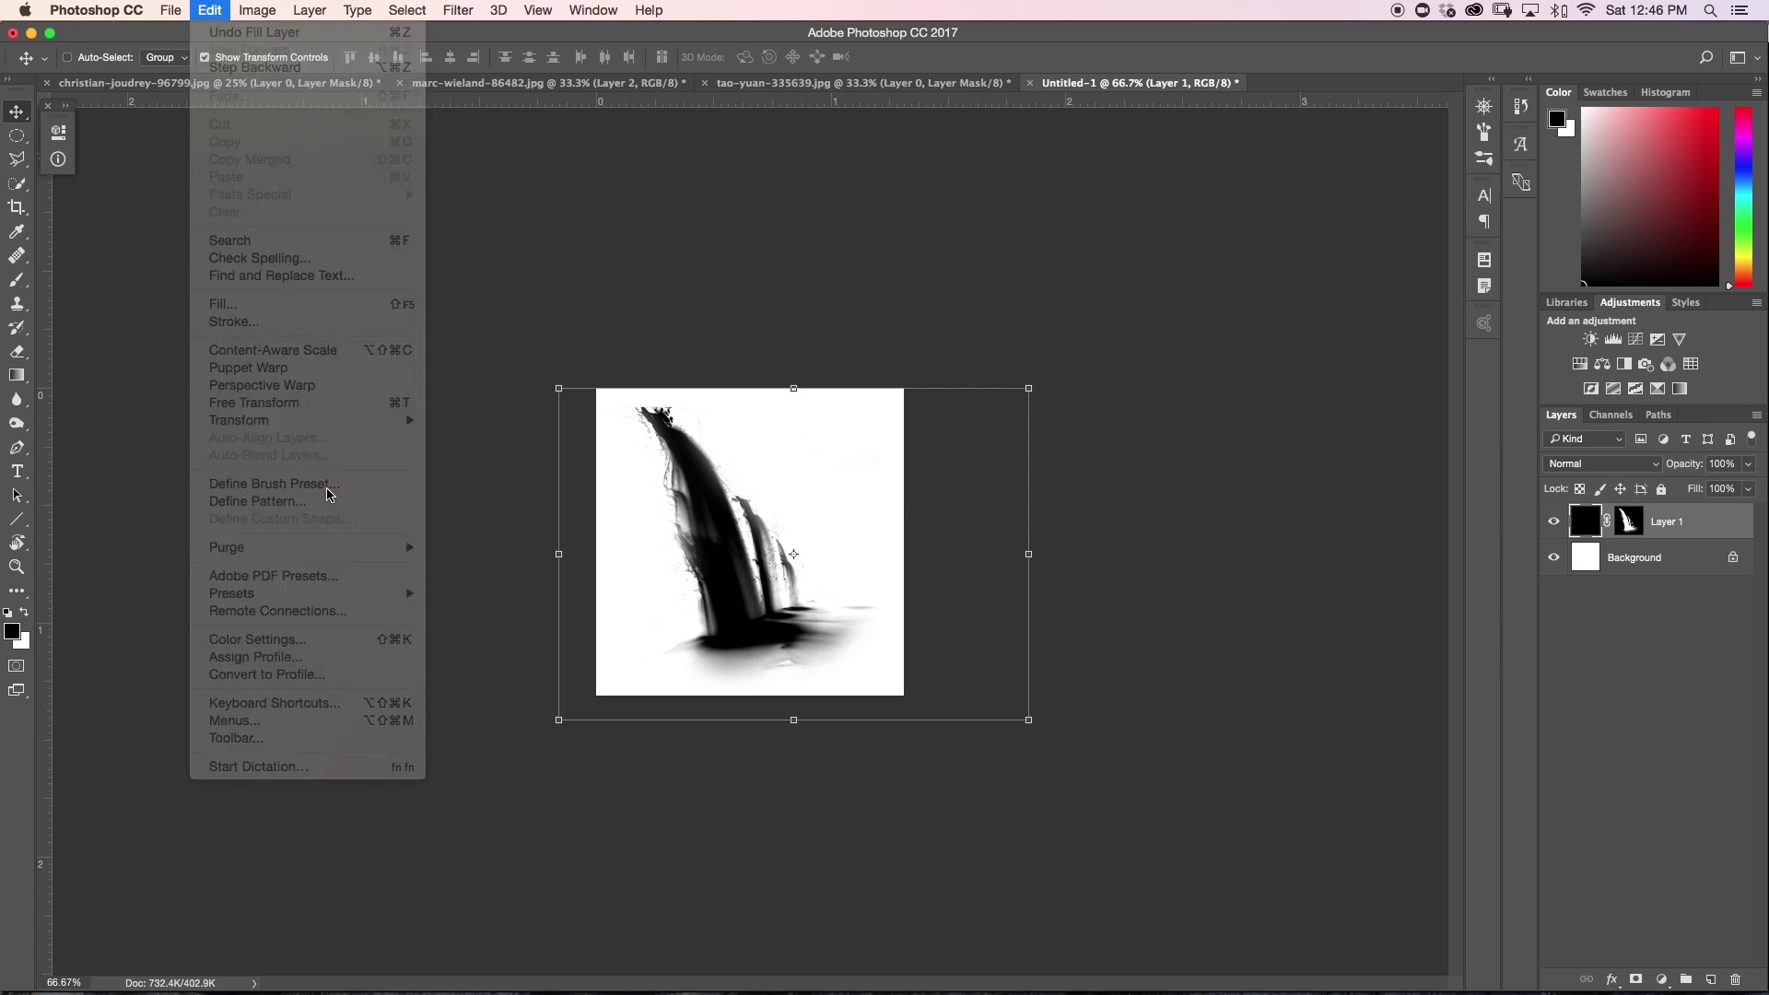
pyautogui.write('Waterfall')
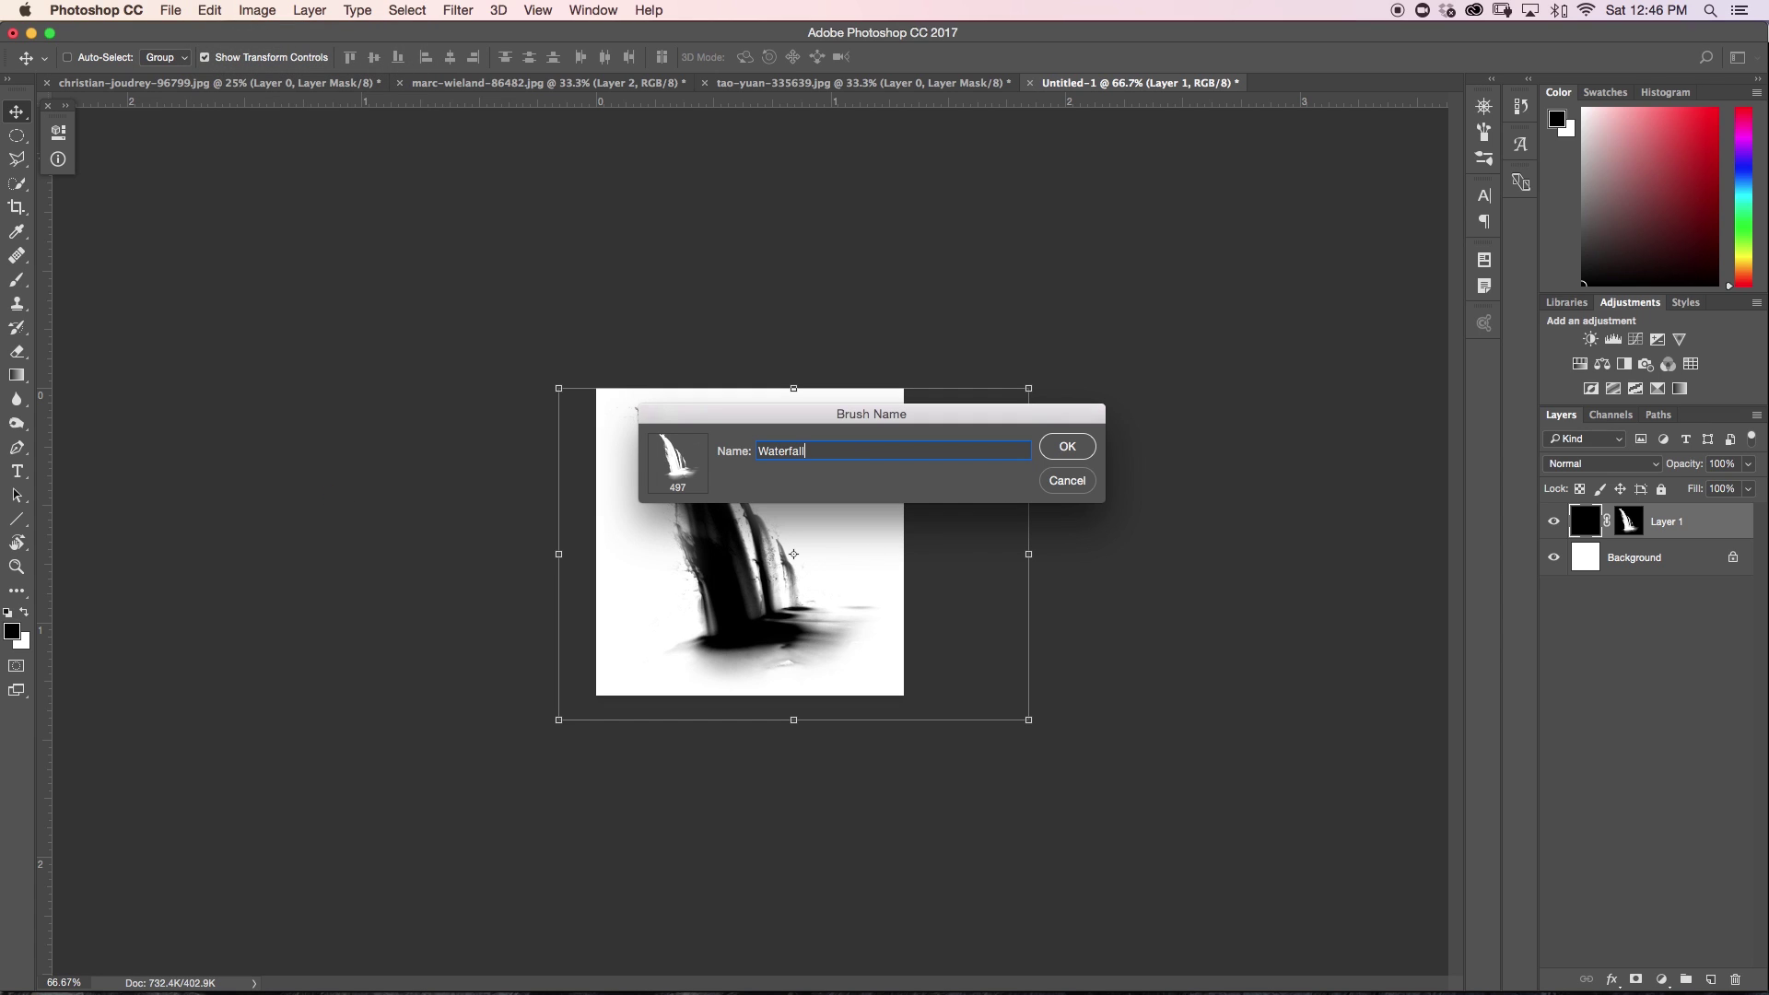
pyautogui.click(1070, 458)
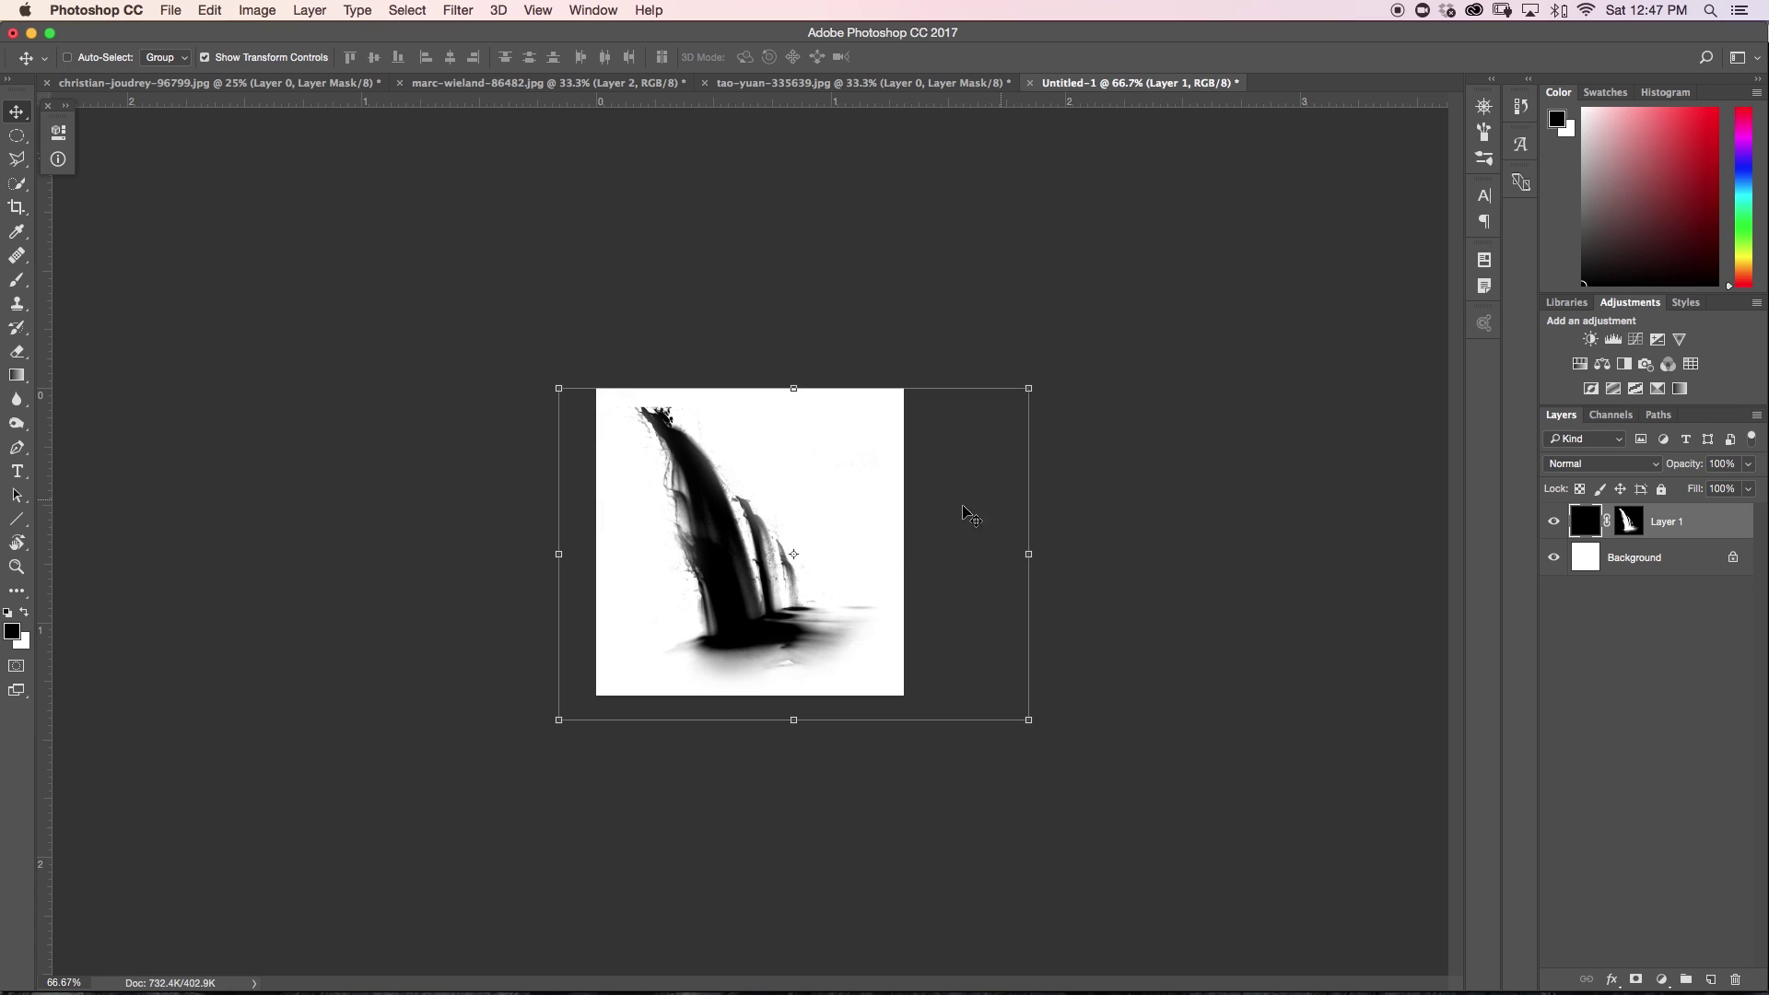
pyautogui.press('b')
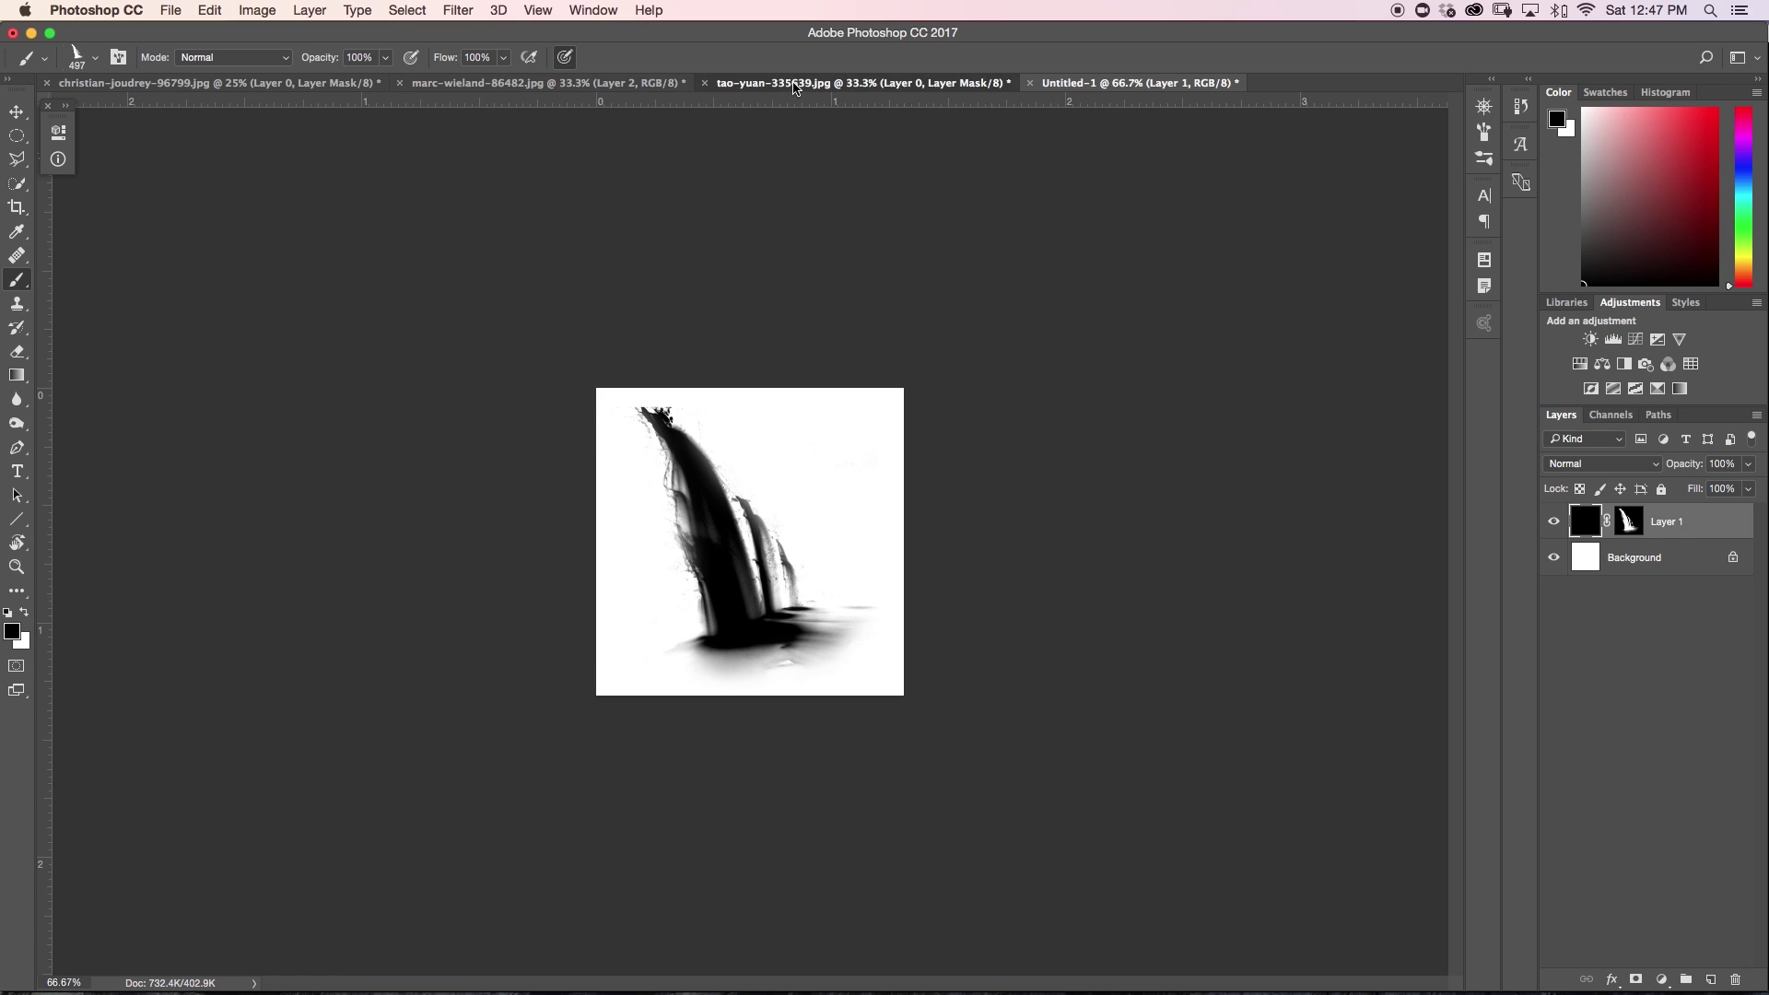
# Add a new layer to the waterfall photo and stamp two large white waterfalls at 2320 px.
pyautogui.click(796, 83)
pyautogui.click(212, 83)
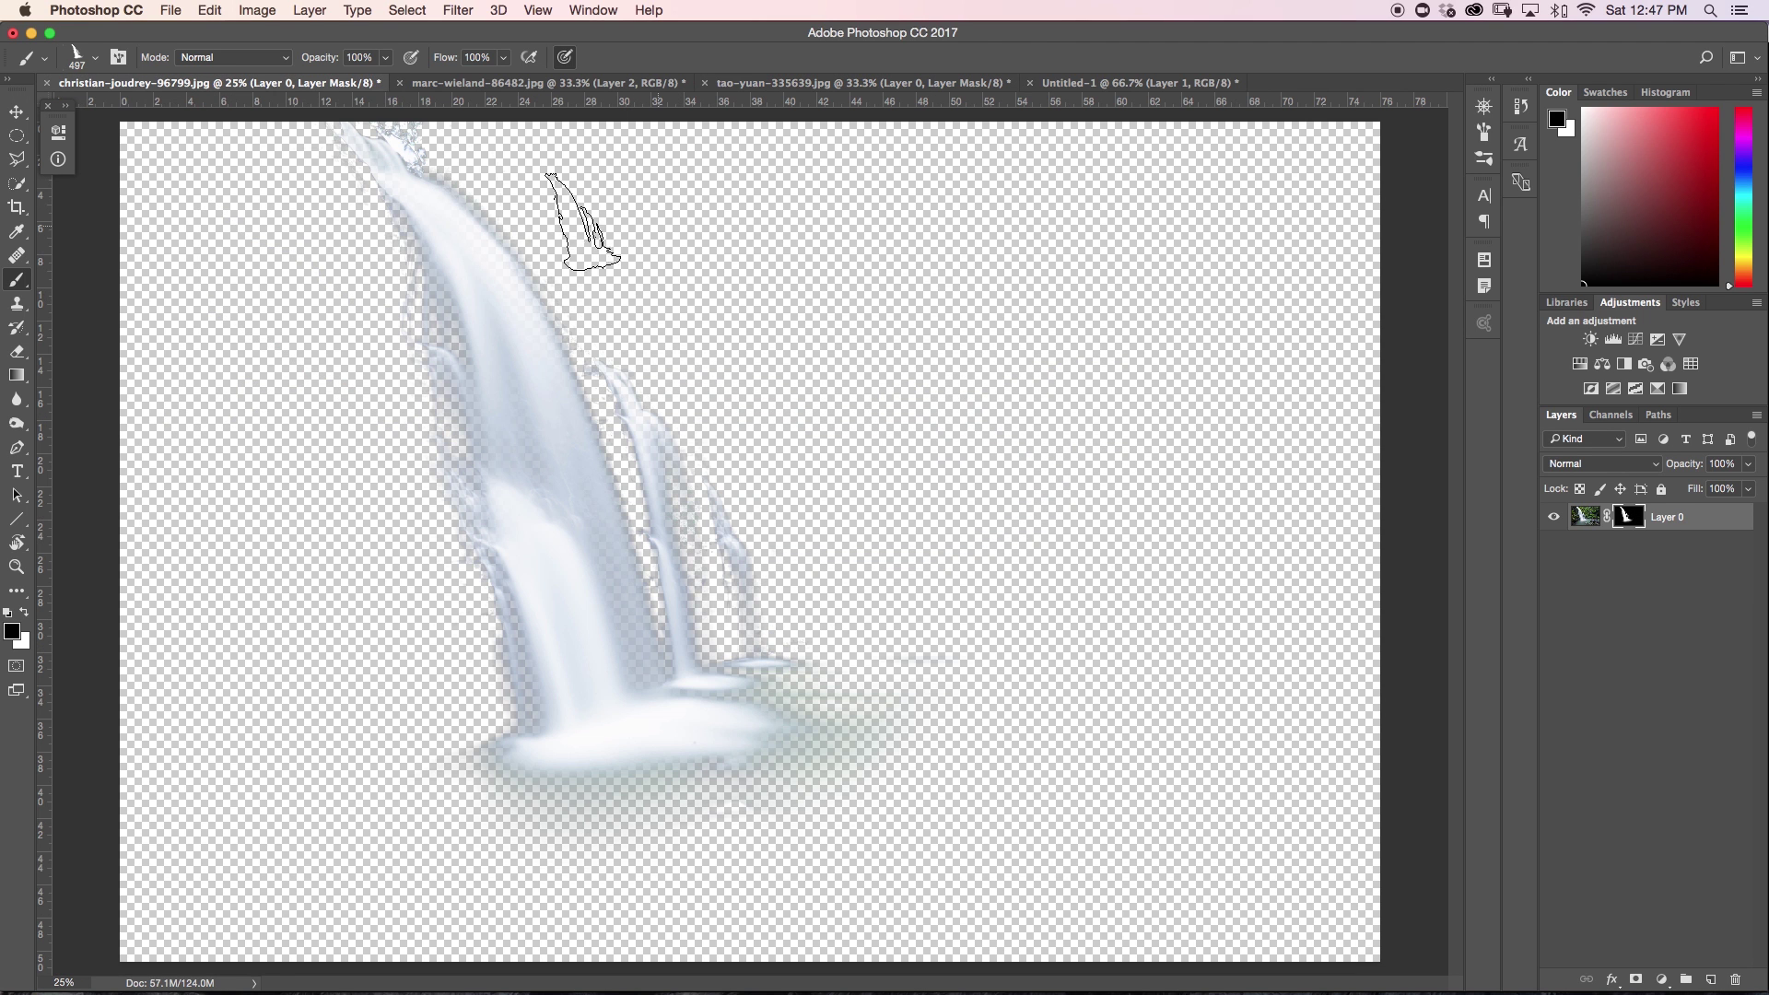
pyautogui.click(1715, 980)
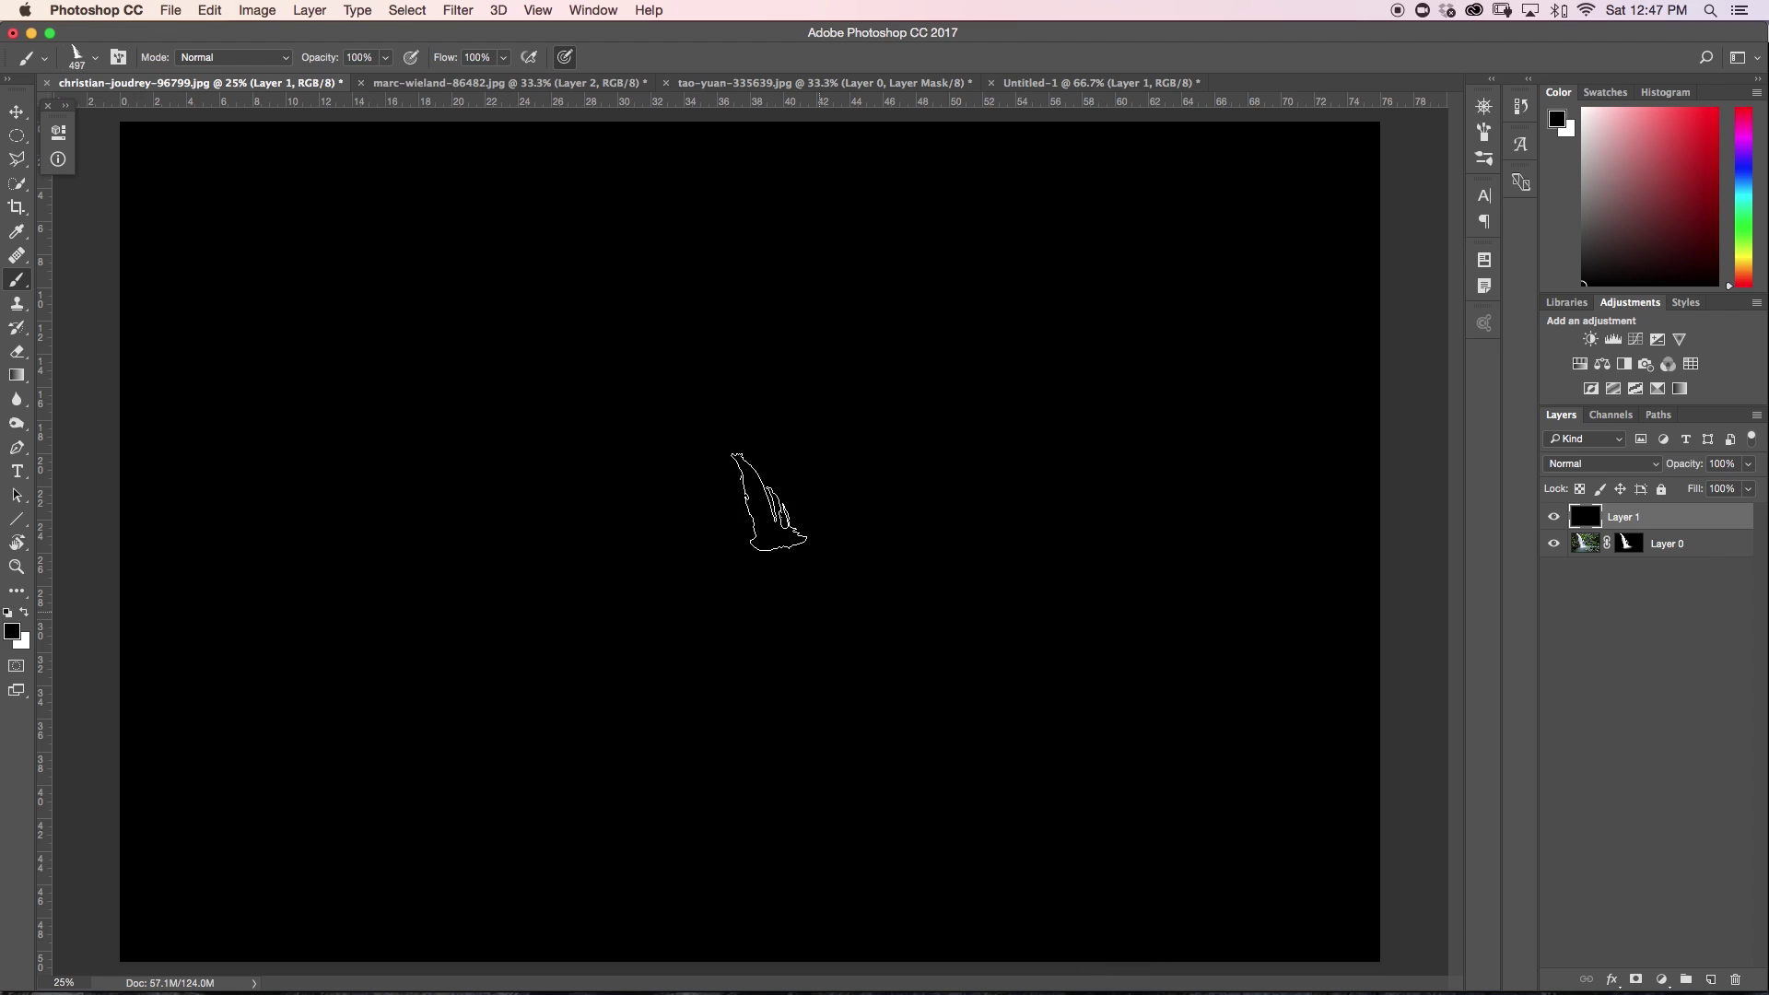
pyautogui.moveTo(723, 582); pyautogui.dragTo(925, 589)
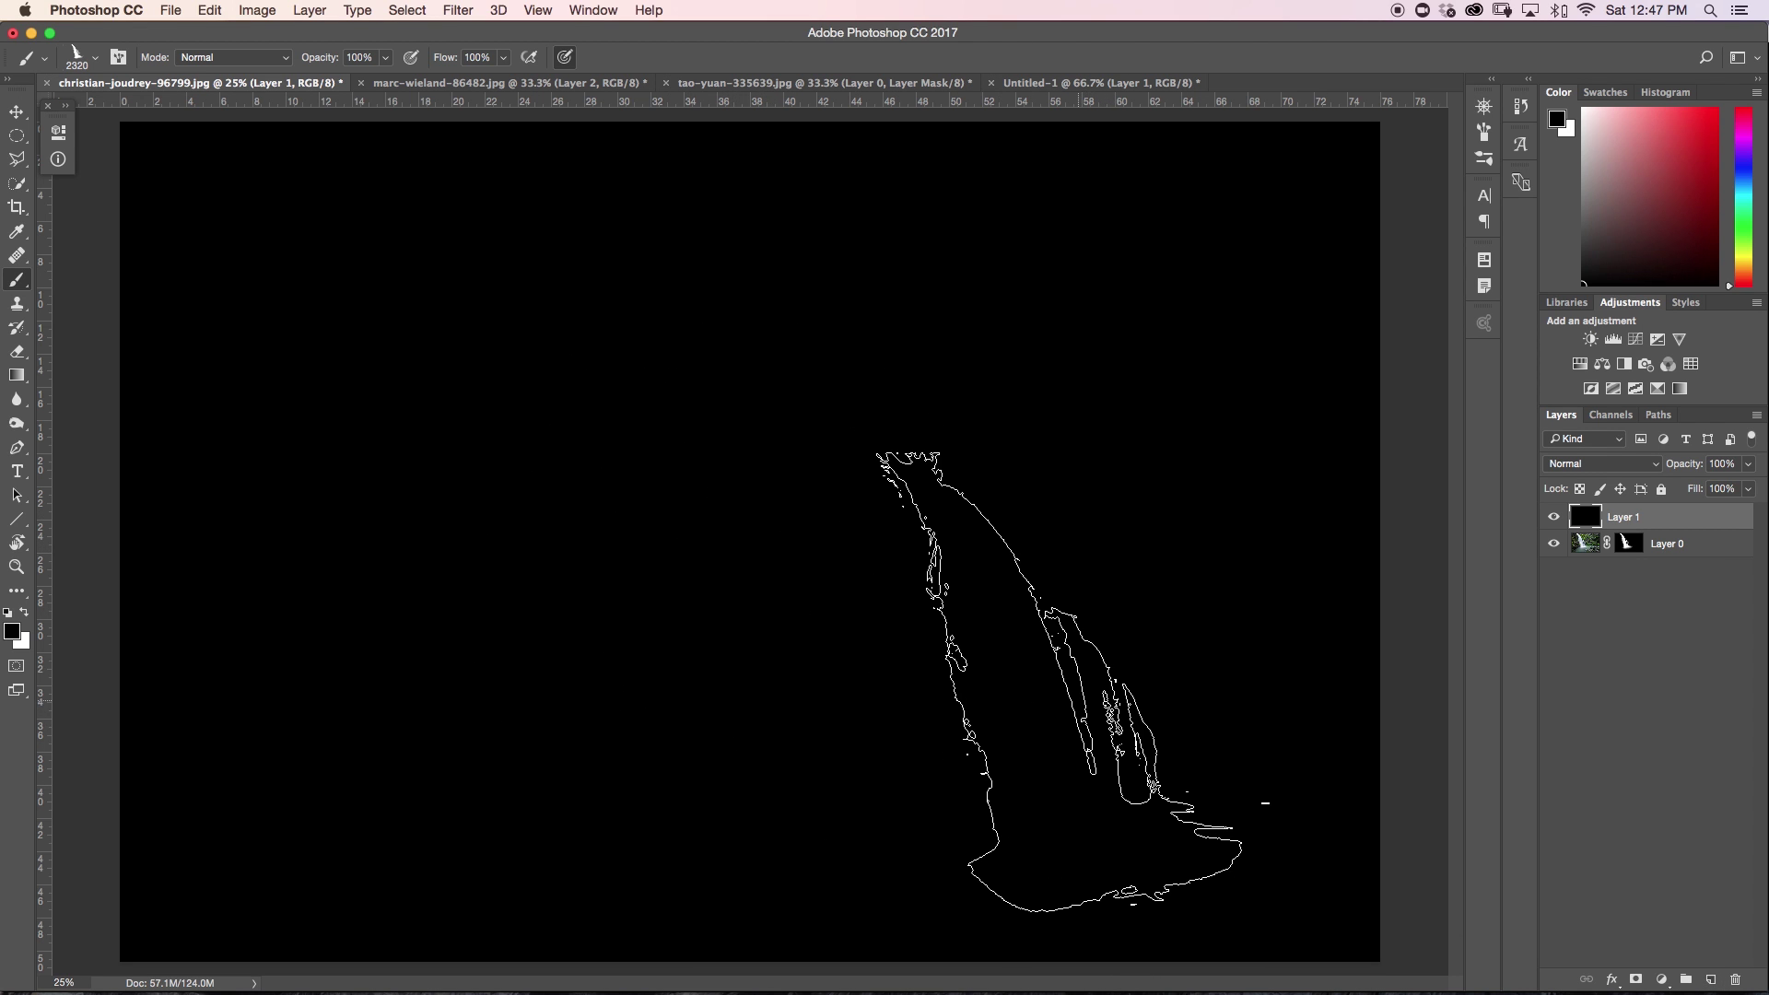
pyautogui.press('x')
pyautogui.click(604, 555)
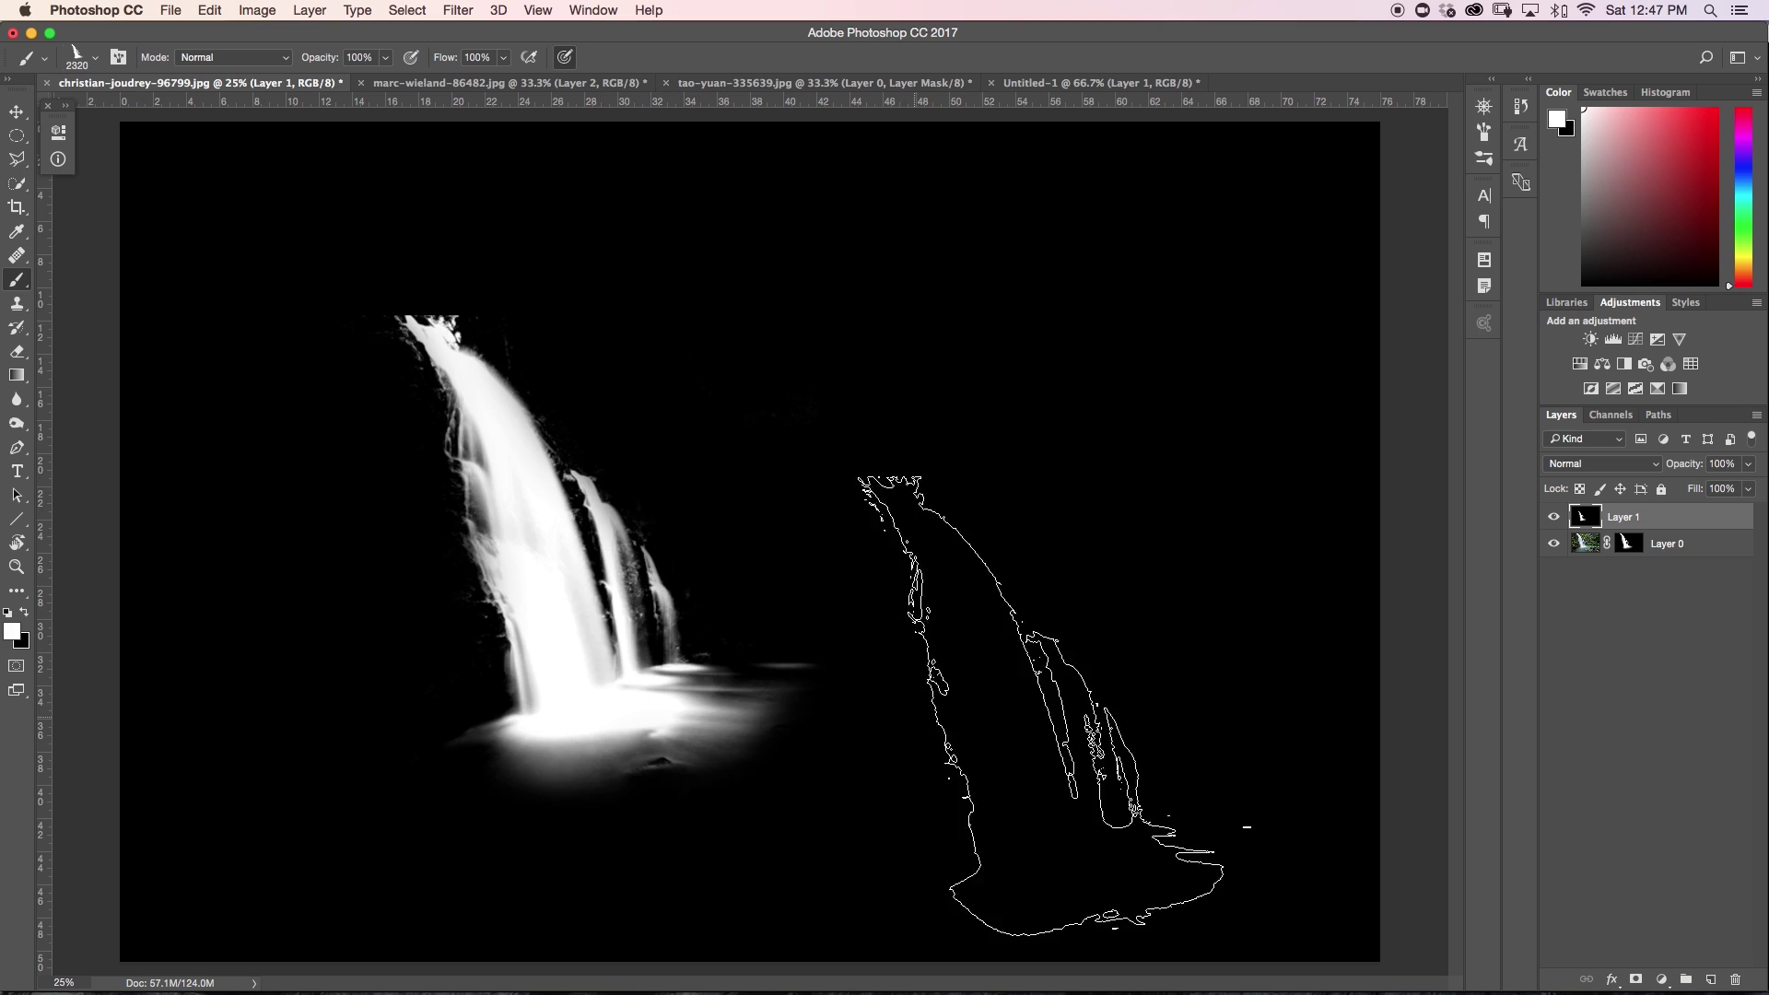
pyautogui.click(1054, 468)
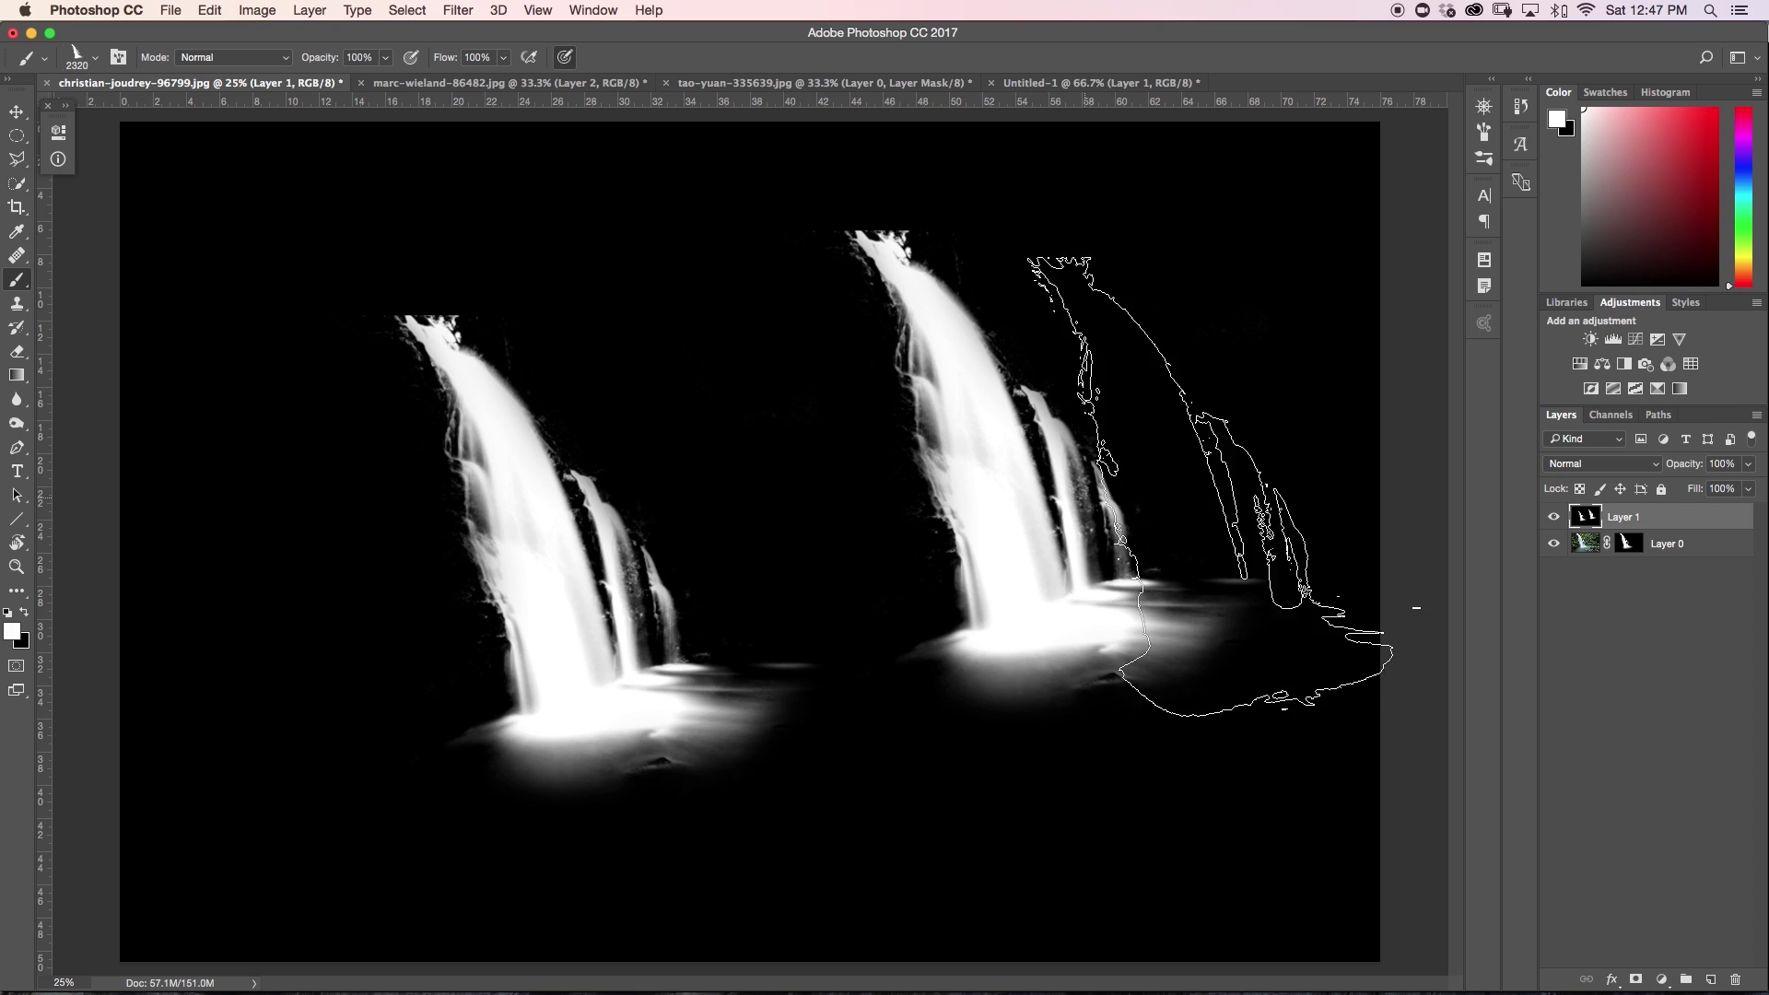
# Reduce the Waterfall brush to 800 px and stamp six small white waterfalls.
pyautogui.press('[')
pyautogui.press('[')
pyautogui.press('[')
pyautogui.press('[')
pyautogui.press('[')
pyautogui.press('[')
pyautogui.press('[')
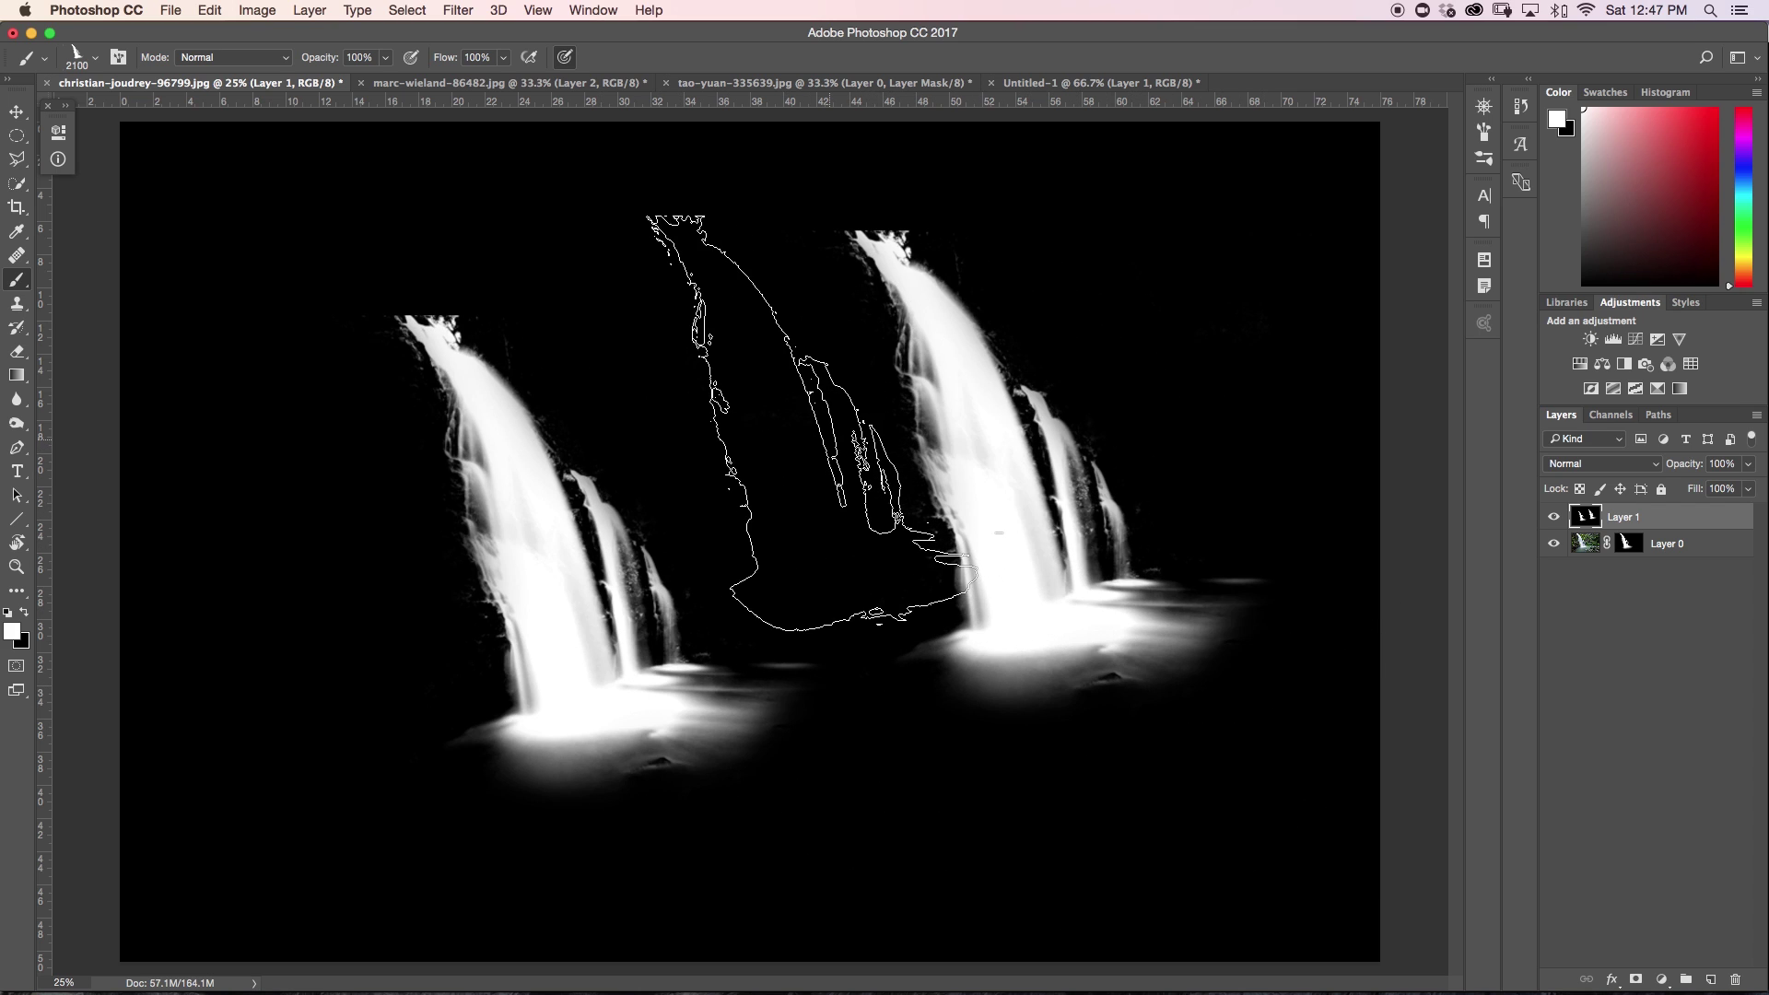
pyautogui.press('[')
pyautogui.press('[')
pyautogui.press('[')
pyautogui.press('[')
pyautogui.press('[')
pyautogui.press('[')
pyautogui.press('[')
pyautogui.press('[')
pyautogui.click(765, 449)
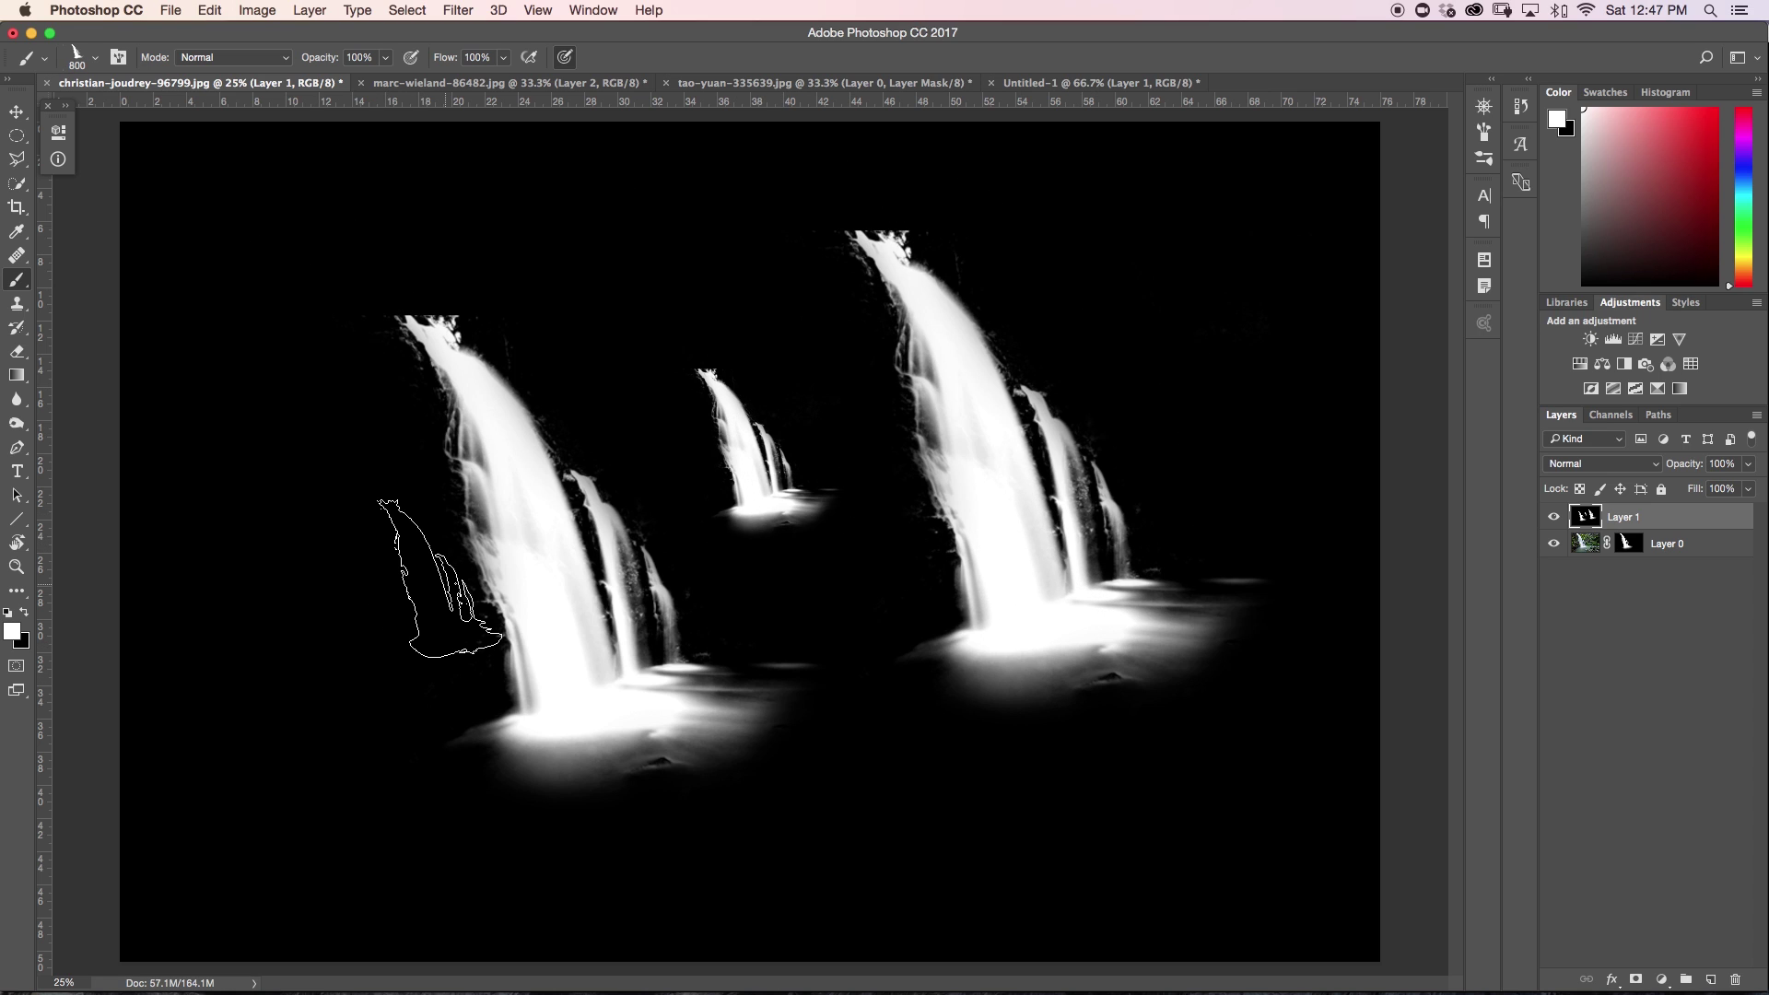
pyautogui.click(287, 658)
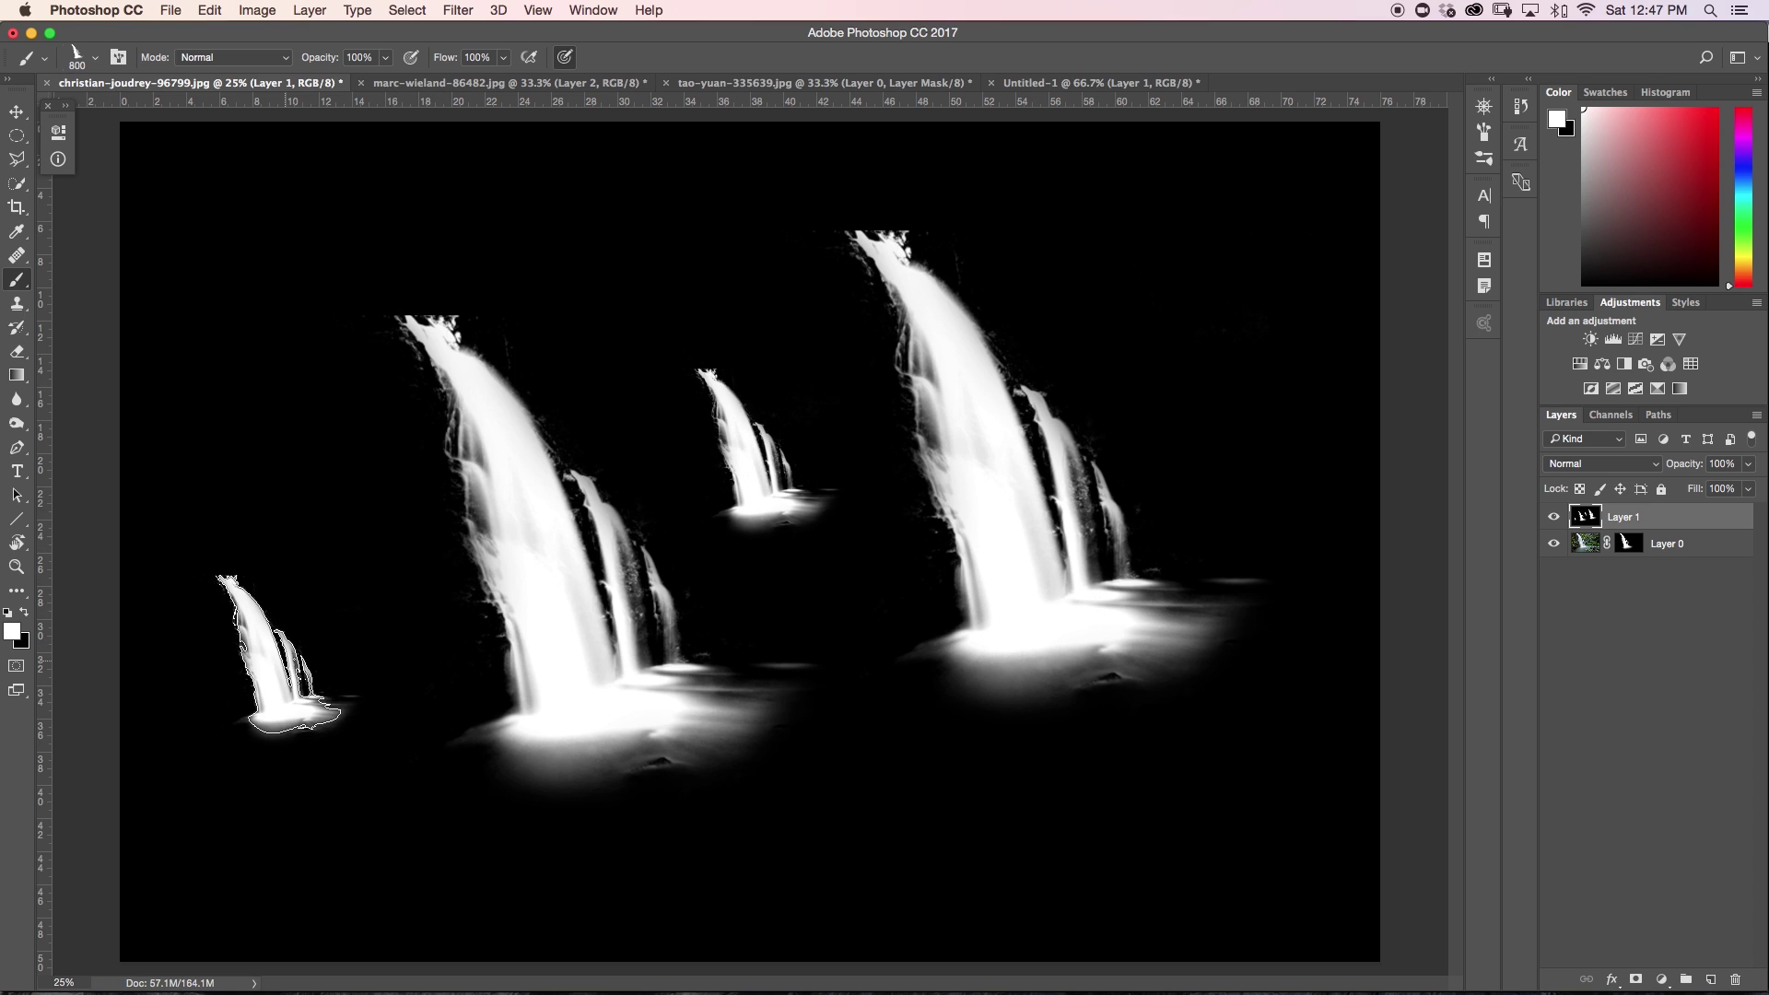
pyautogui.click(314, 476)
pyautogui.click(332, 325)
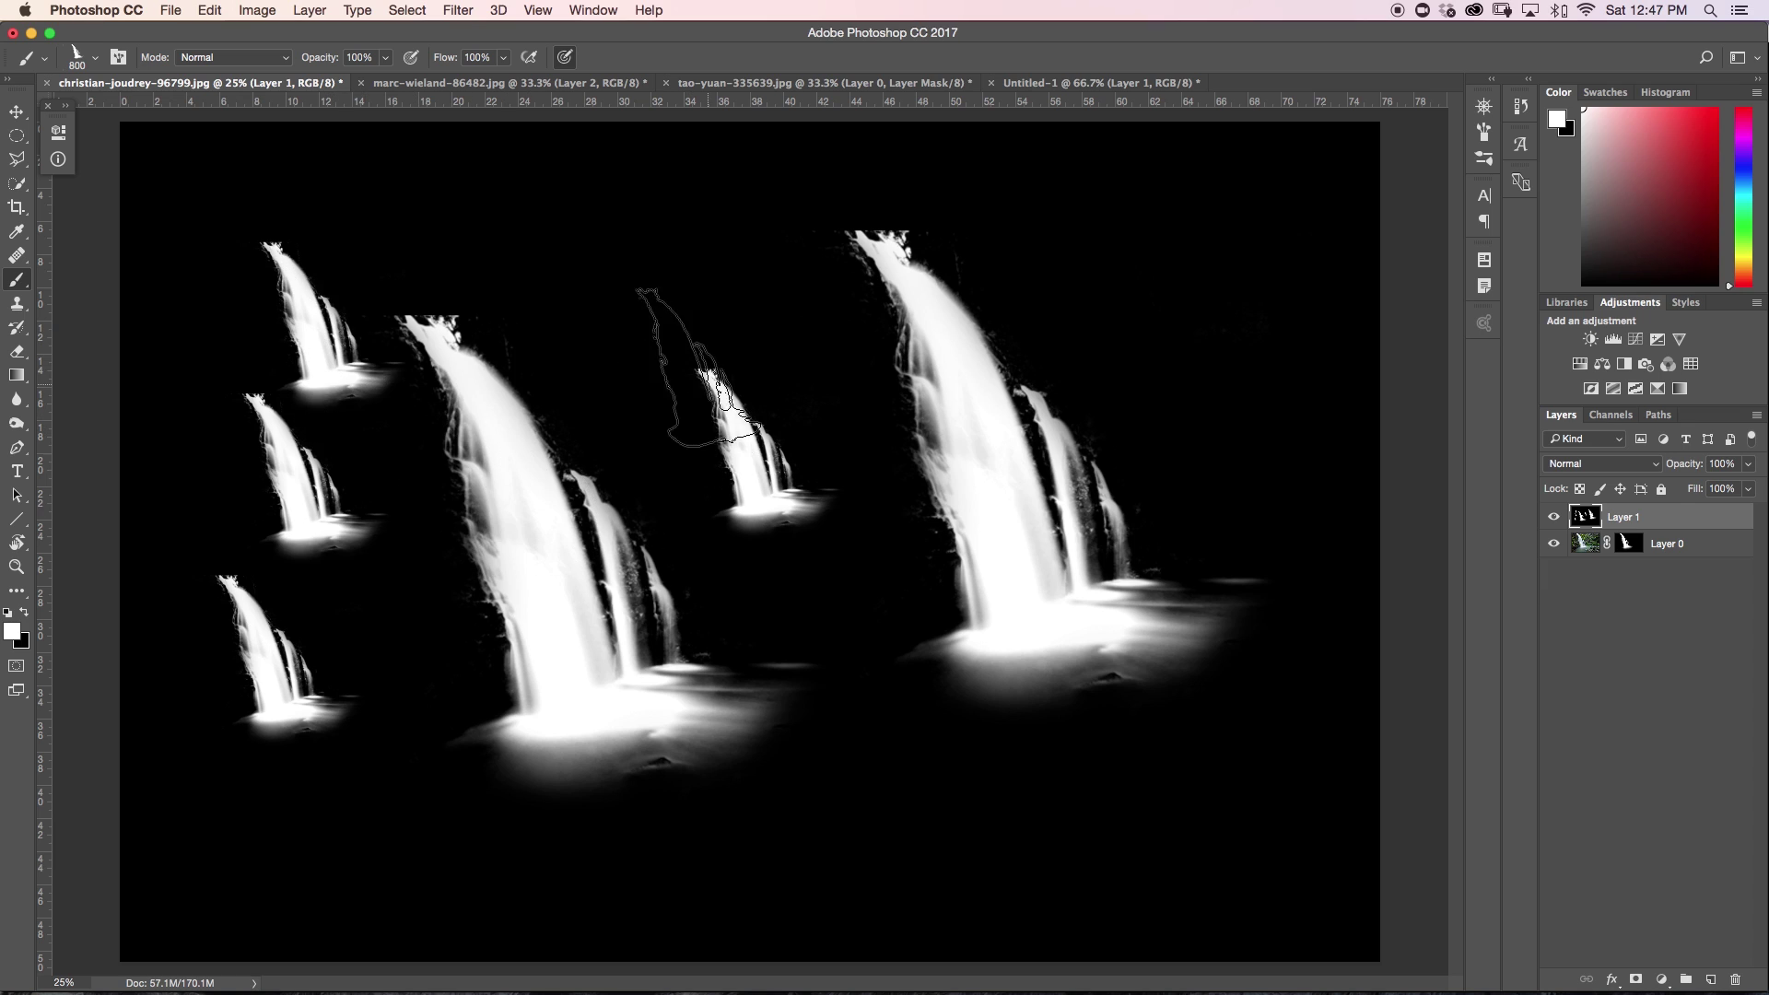
pyautogui.click(663, 274)
pyautogui.click(792, 255)
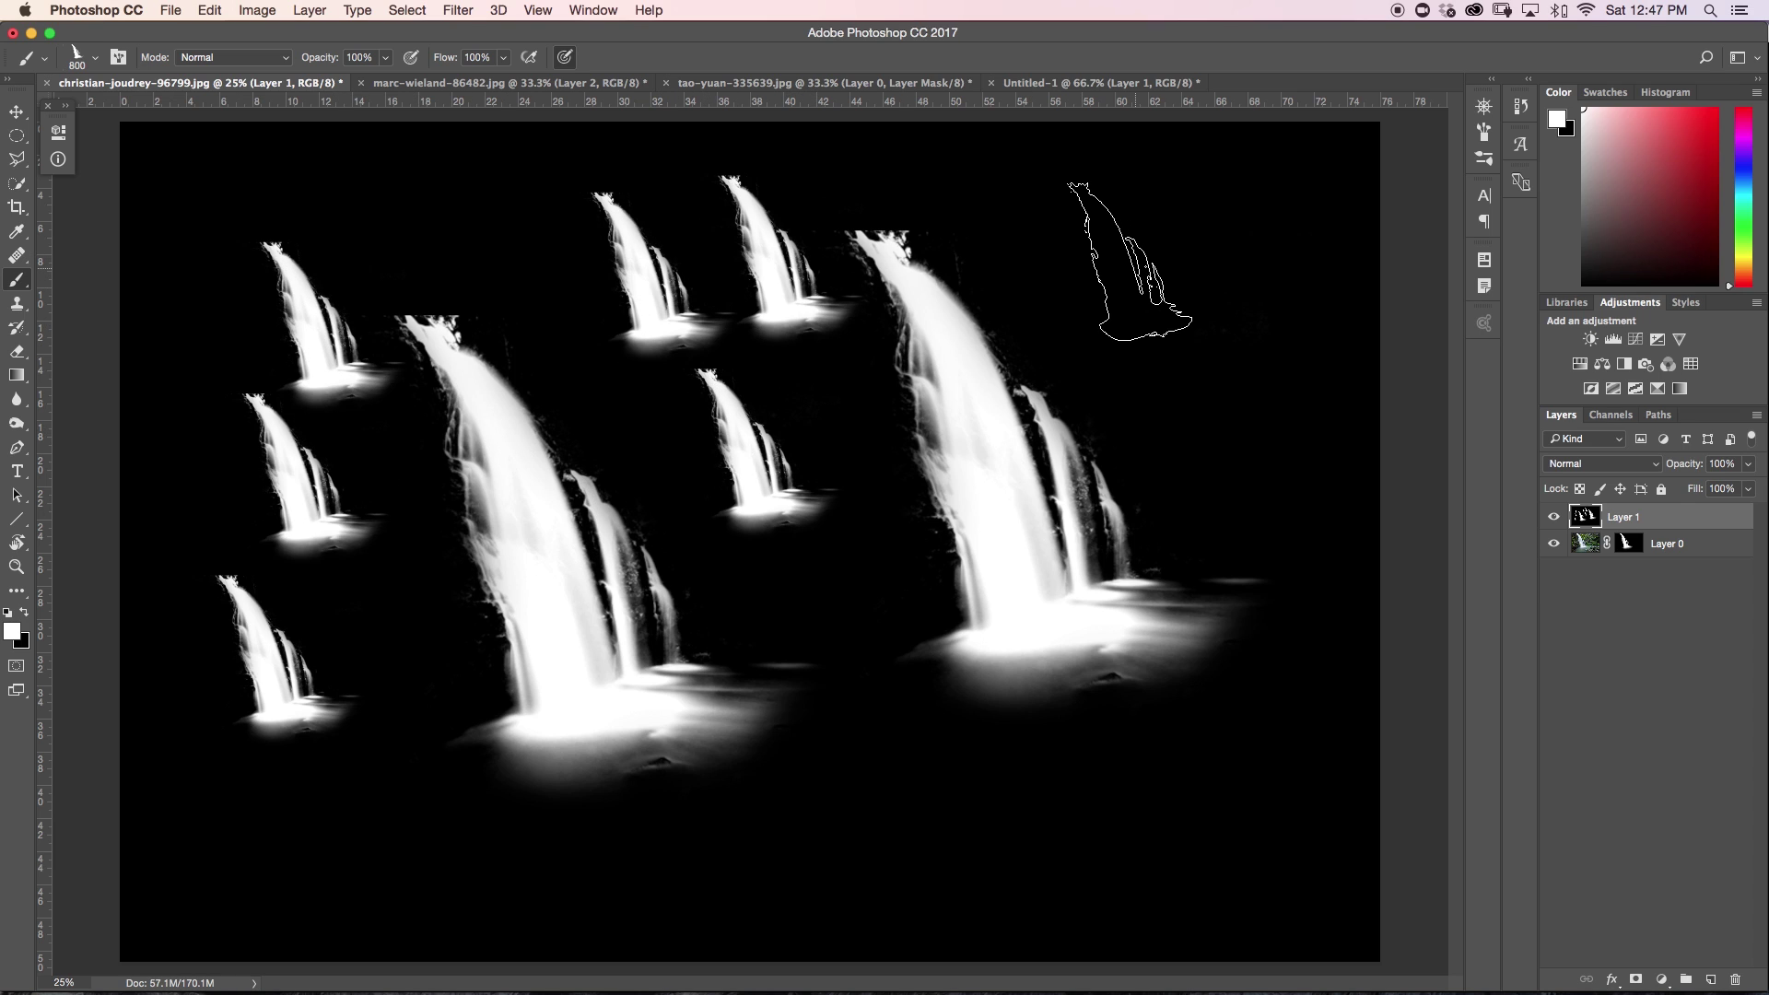